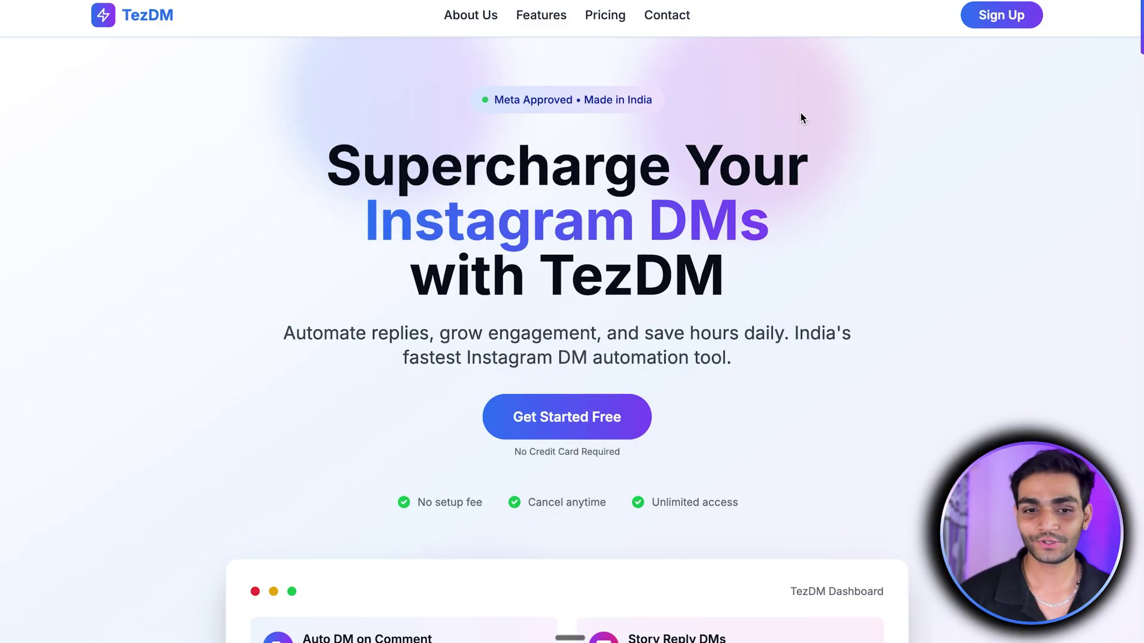
Step: Open the TezDM sign-up page and go through the name, email and password fields of the account form
{"action": "left_click", "coordinate": [209, 15]}
{"action": "left_click", "coordinate": [225, 200]}
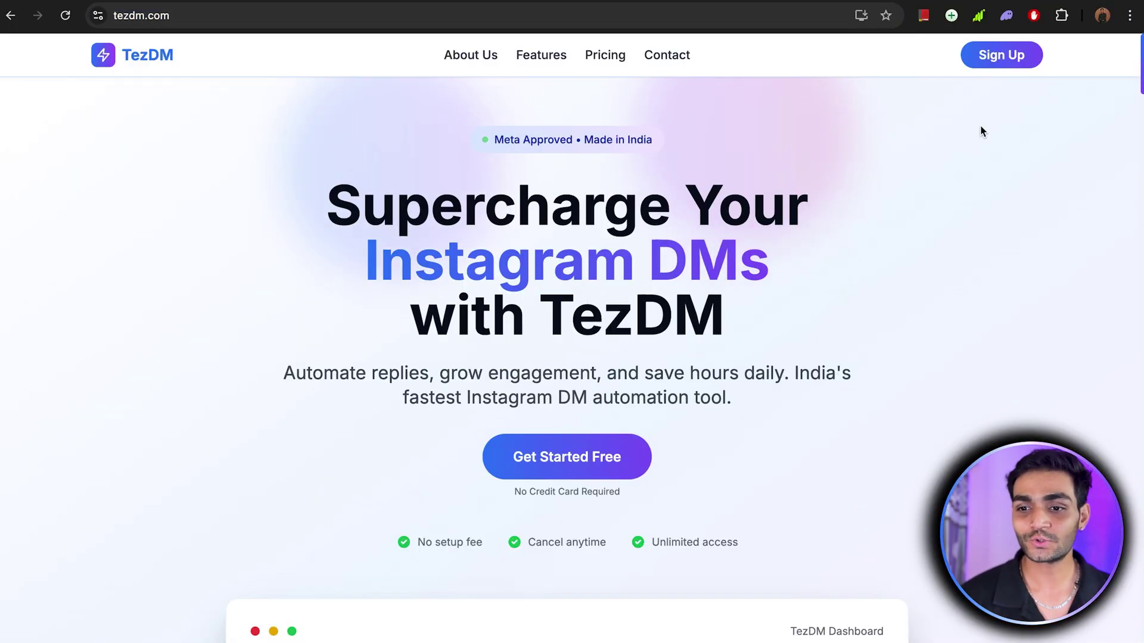
{"action": "left_click", "coordinate": [999, 56]}
{"action": "scroll", "coordinate": [894, 348], "scroll_direction": "down", "scroll_amount": 1}
{"action": "left_click", "coordinate": [607, 255]}
{"action": "left_click", "coordinate": [520, 332]}
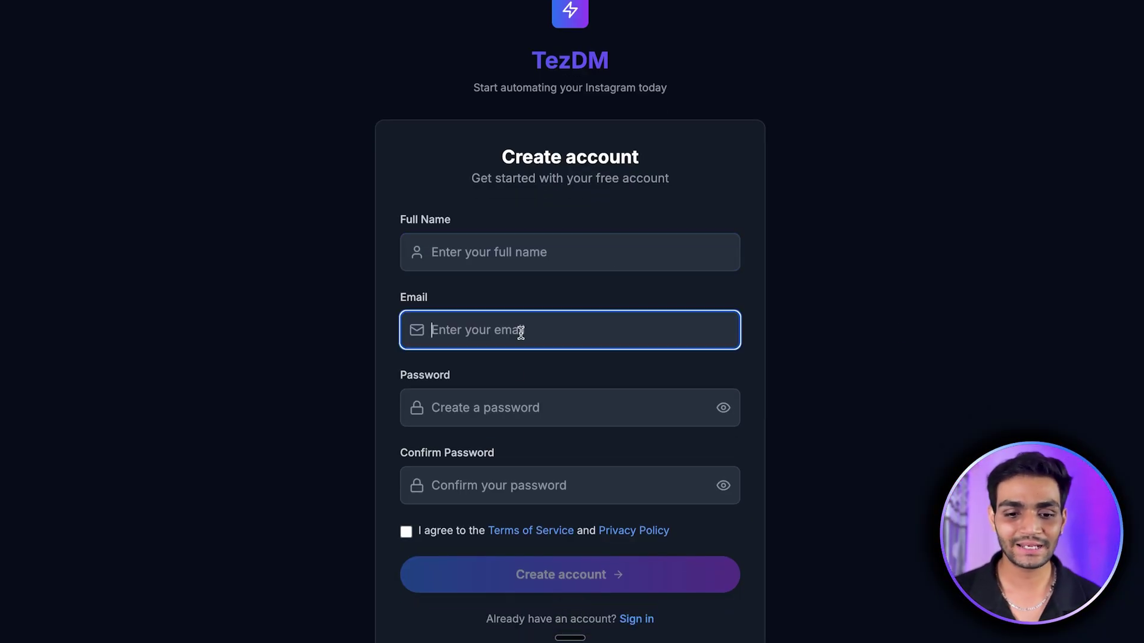
{"action": "left_click", "coordinate": [509, 409]}
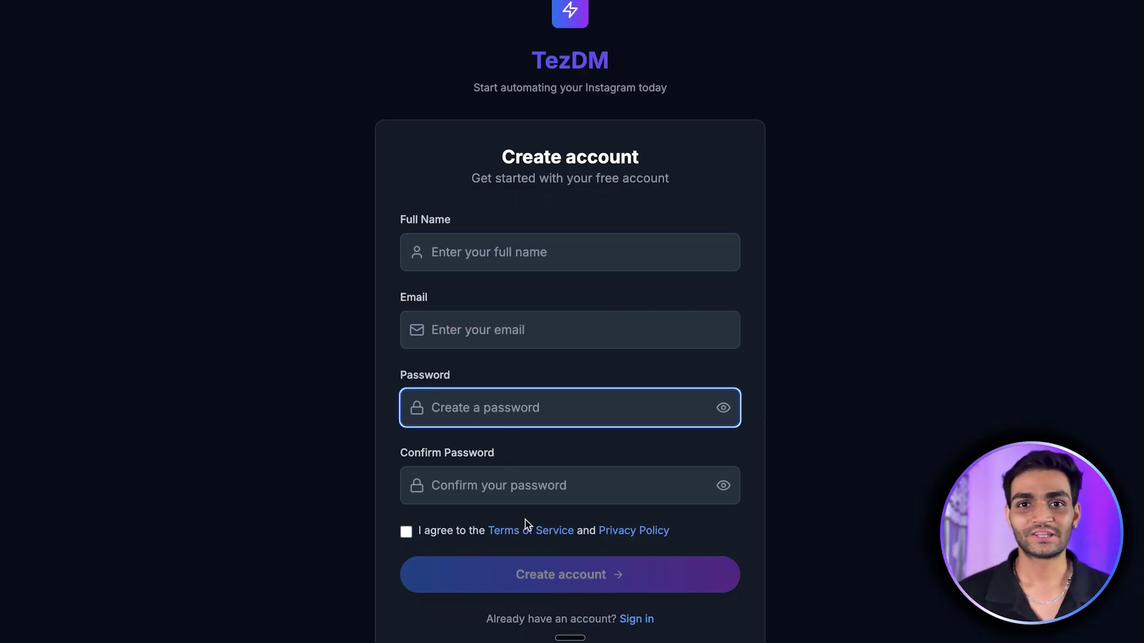
Step: Switch to the sign-in form, sign in with the account email and password, and dismiss the offer to save the login
{"action": "scroll", "coordinate": [524, 527], "scroll_direction": "down", "scroll_amount": 1}
{"action": "left_click", "coordinate": [626, 578]}
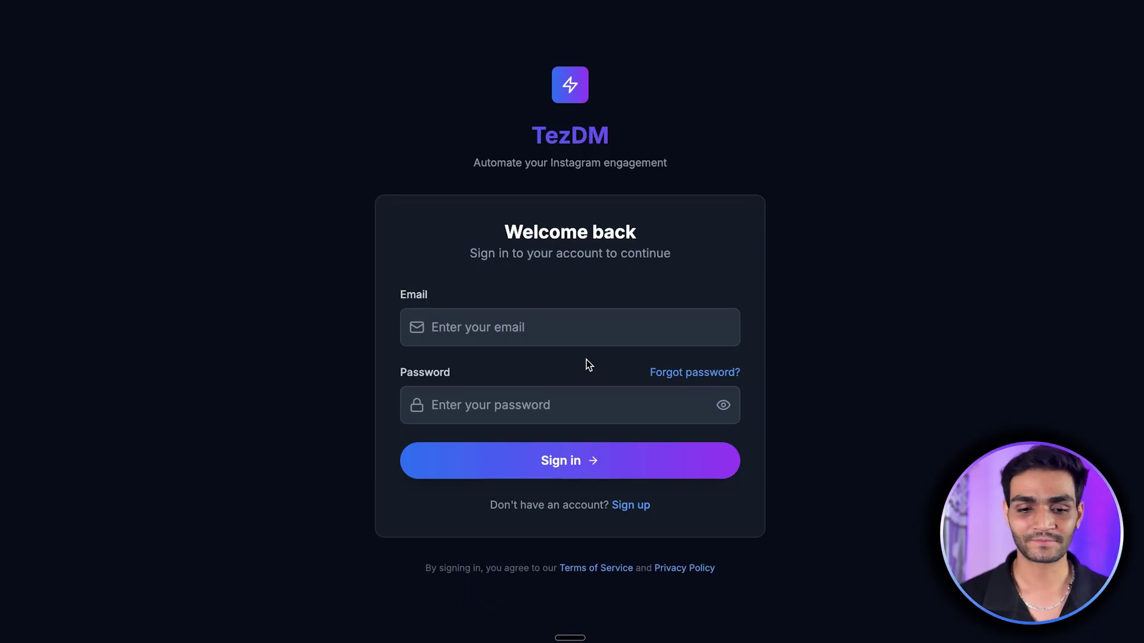
{"action": "left_click", "coordinate": [556, 318]}
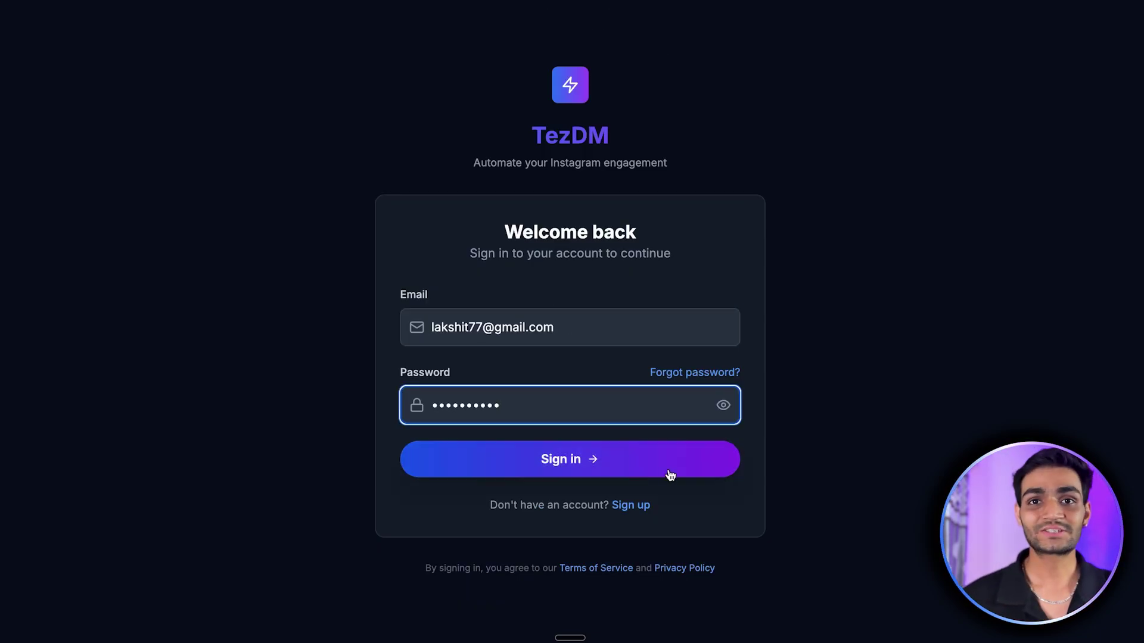
{"action": "left_click", "coordinate": [659, 474]}
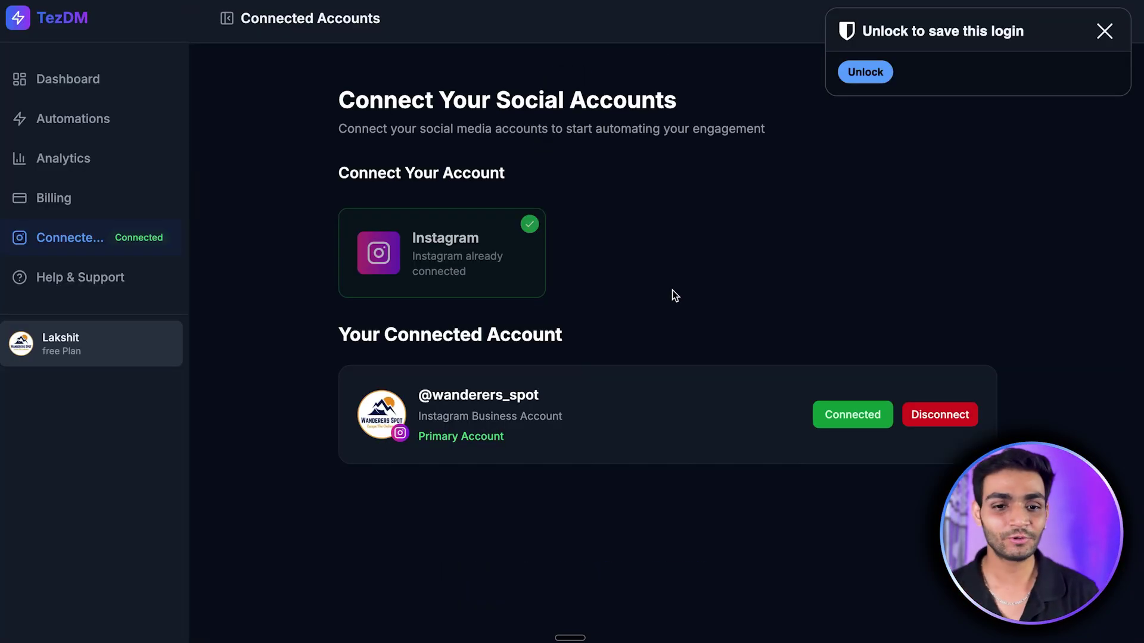
{"action": "left_click", "coordinate": [1104, 31]}
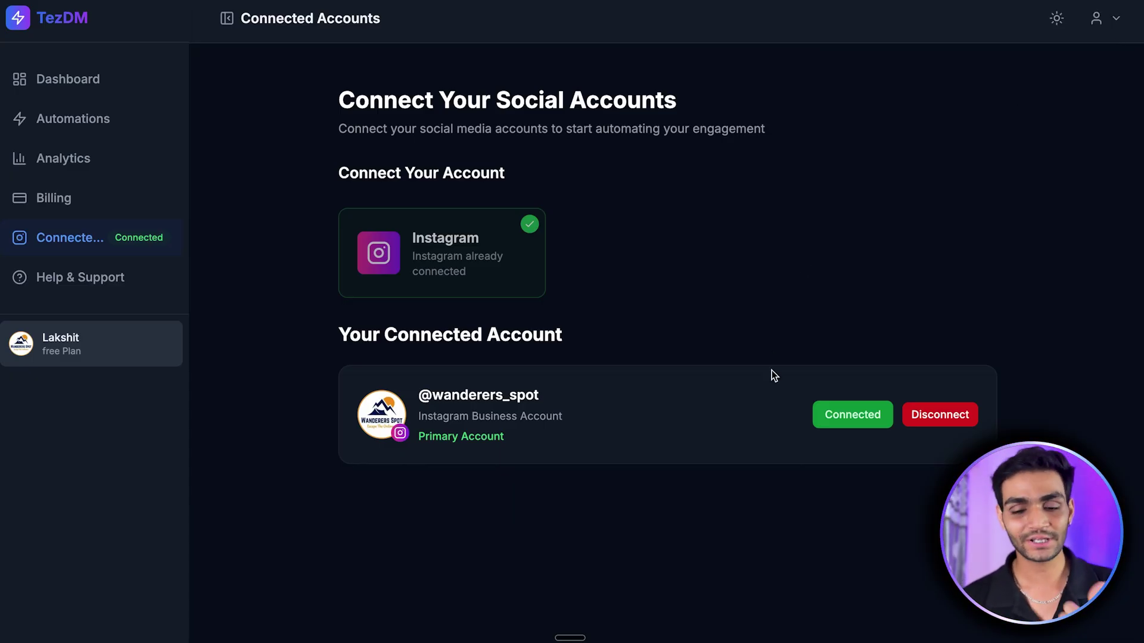
Step: Disconnect the linked Instagram business account and reconnect it, allowing tezdm-IG to access its information
{"action": "left_click", "coordinate": [935, 415]}
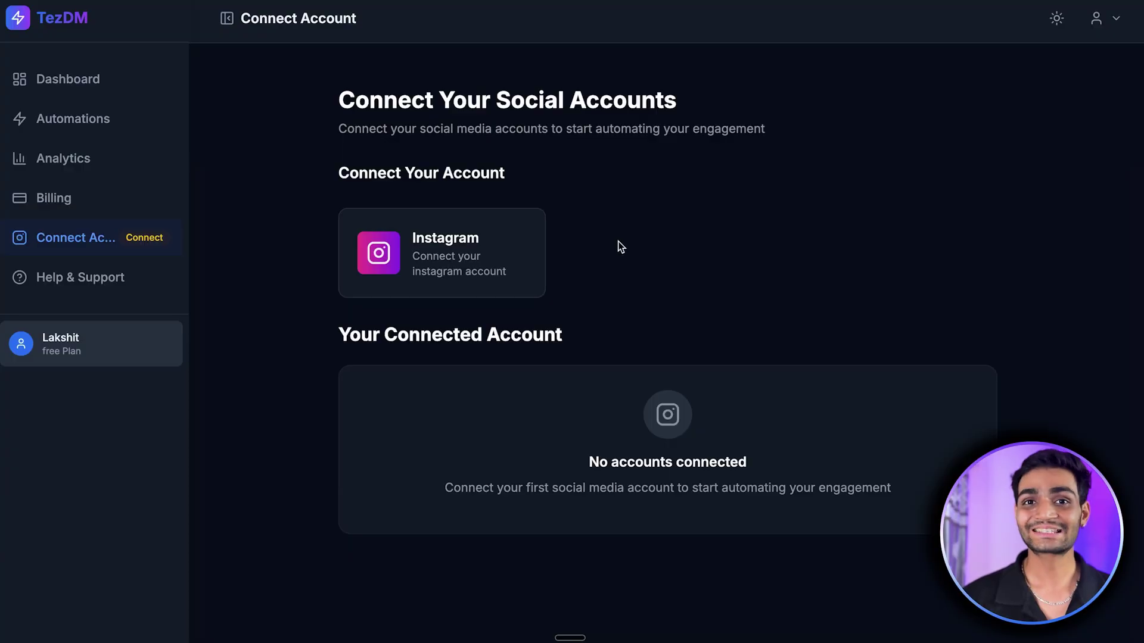
{"action": "left_click", "coordinate": [524, 253]}
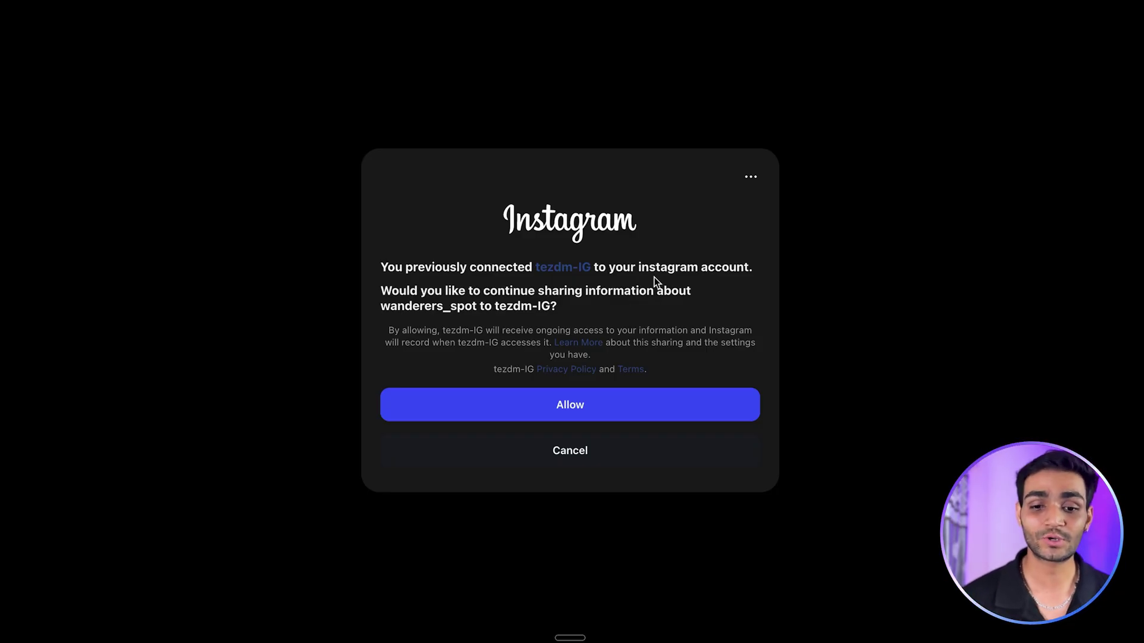
{"action": "left_click", "coordinate": [604, 394]}
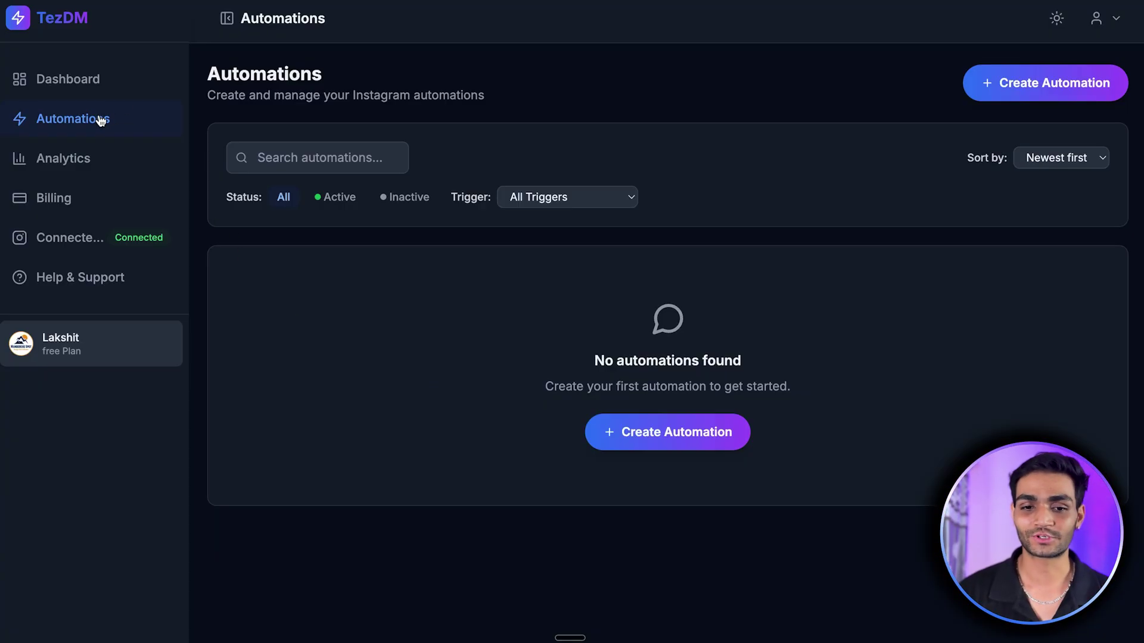
Step: Create a new automation named "DM Automtion" and continue to the trigger stage
{"action": "left_click", "coordinate": [1035, 91]}
{"action": "left_click", "coordinate": [405, 434]}
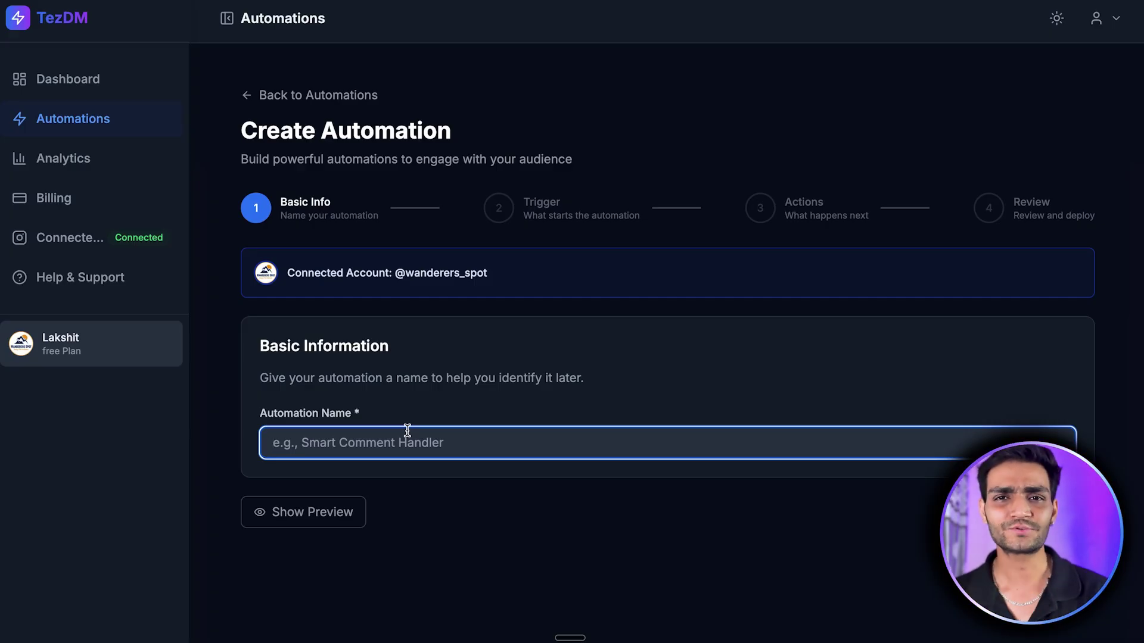
{"action": "type", "text": "DM "}
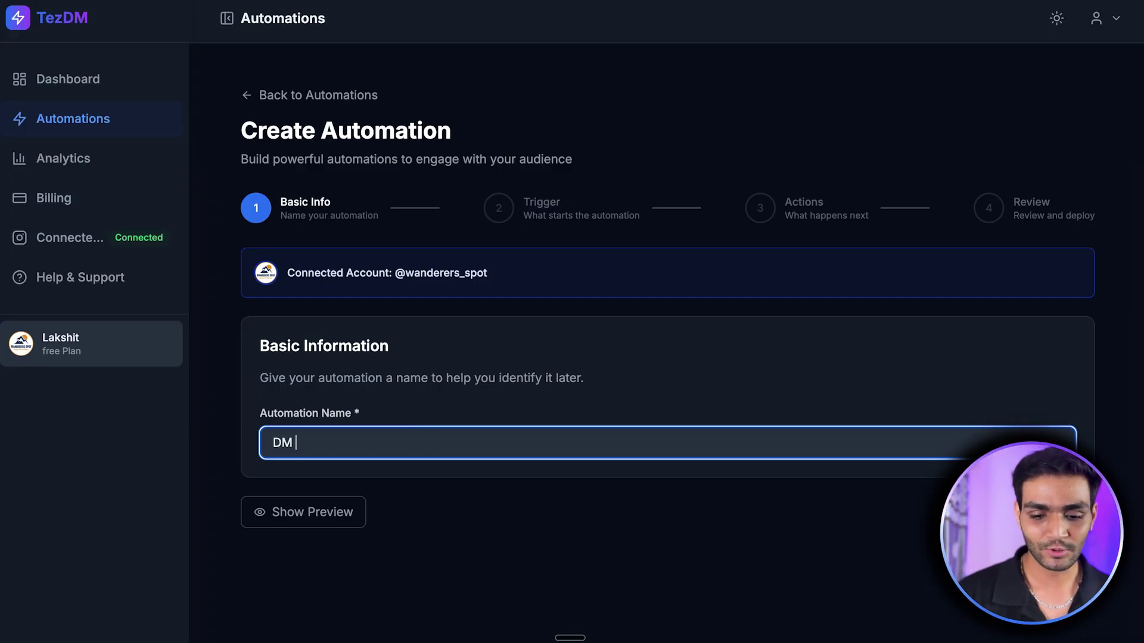
{"action": "type", "text": "Automtion"}
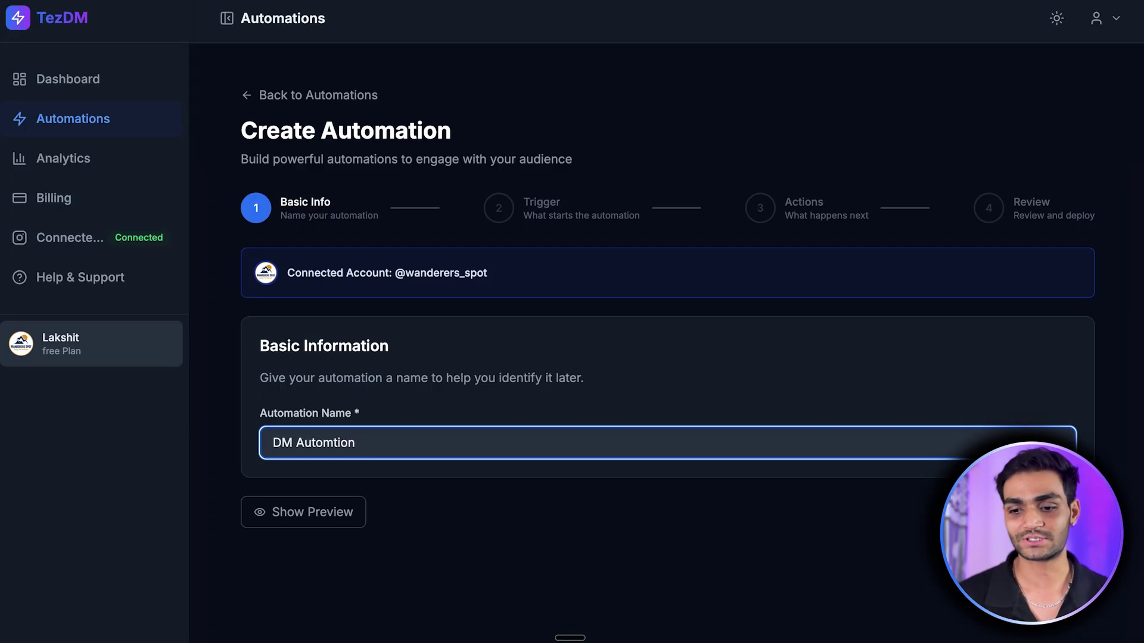
{"action": "key", "text": "Return"}
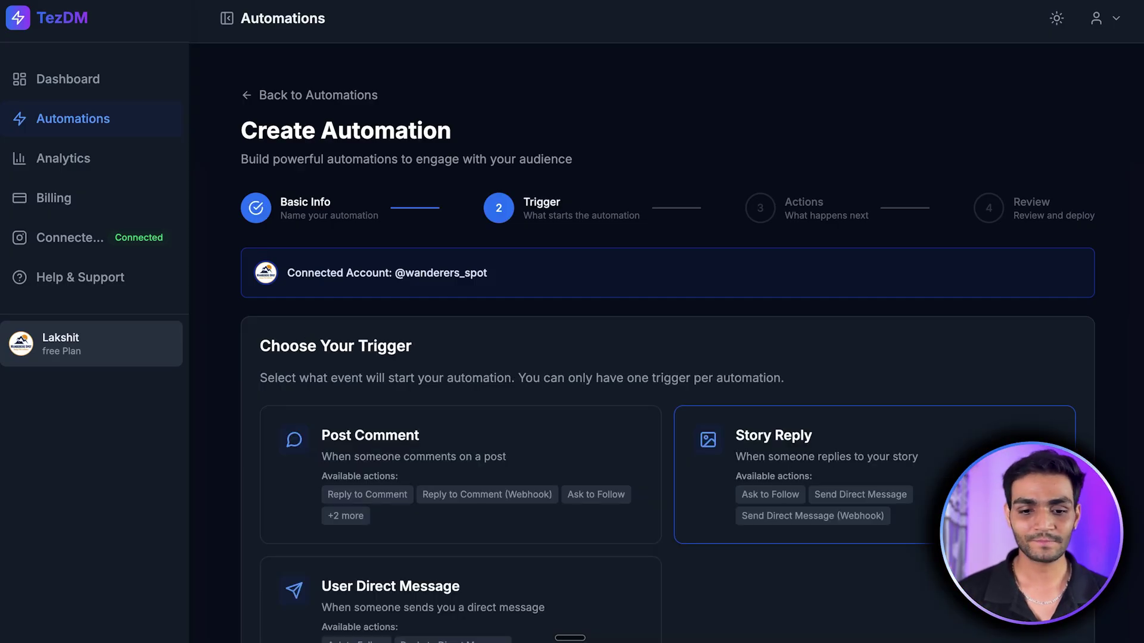
Step: Review the available triggers and choose User Direct Message as the automation's trigger
{"action": "scroll", "coordinate": [799, 500], "scroll_direction": "down", "scroll_amount": 2}
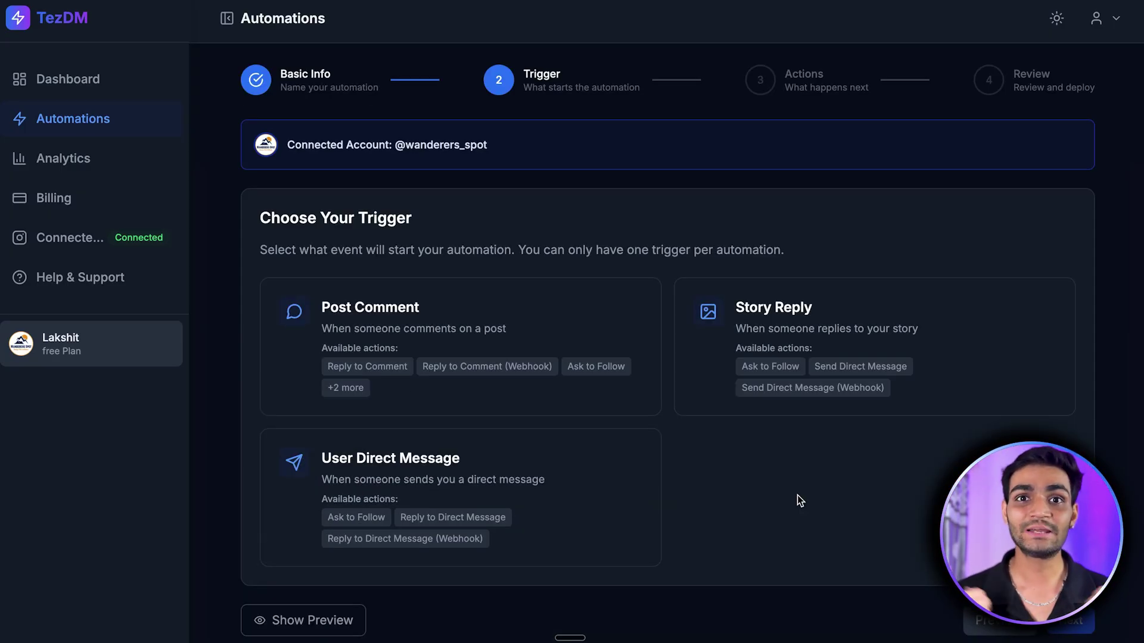
{"action": "left_click", "coordinate": [538, 331]}
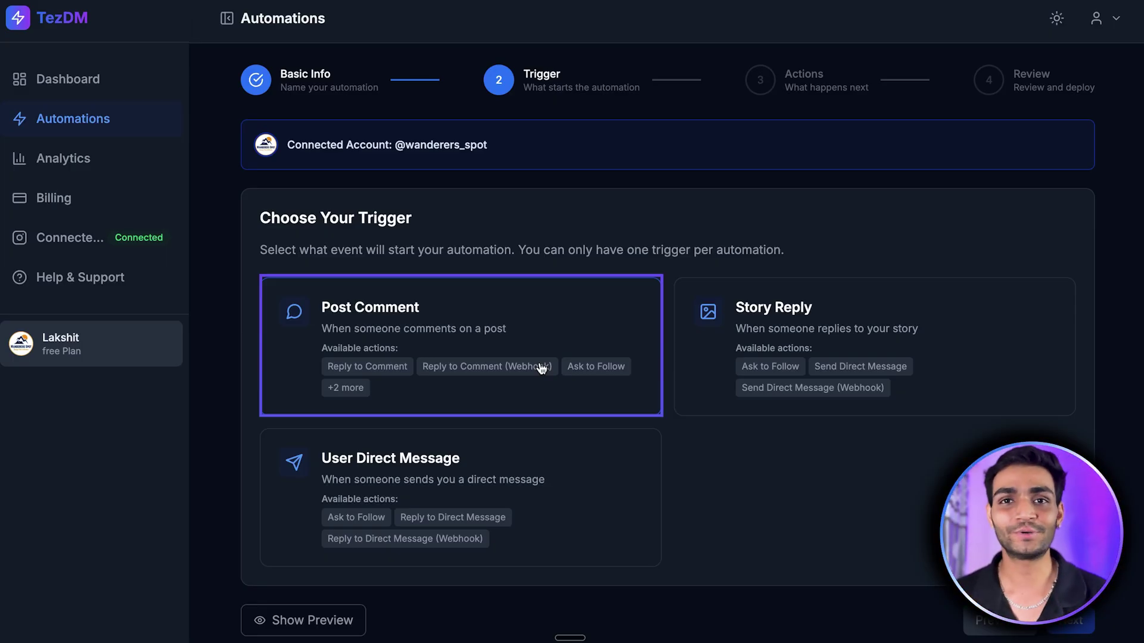
{"action": "left_click", "coordinate": [878, 355]}
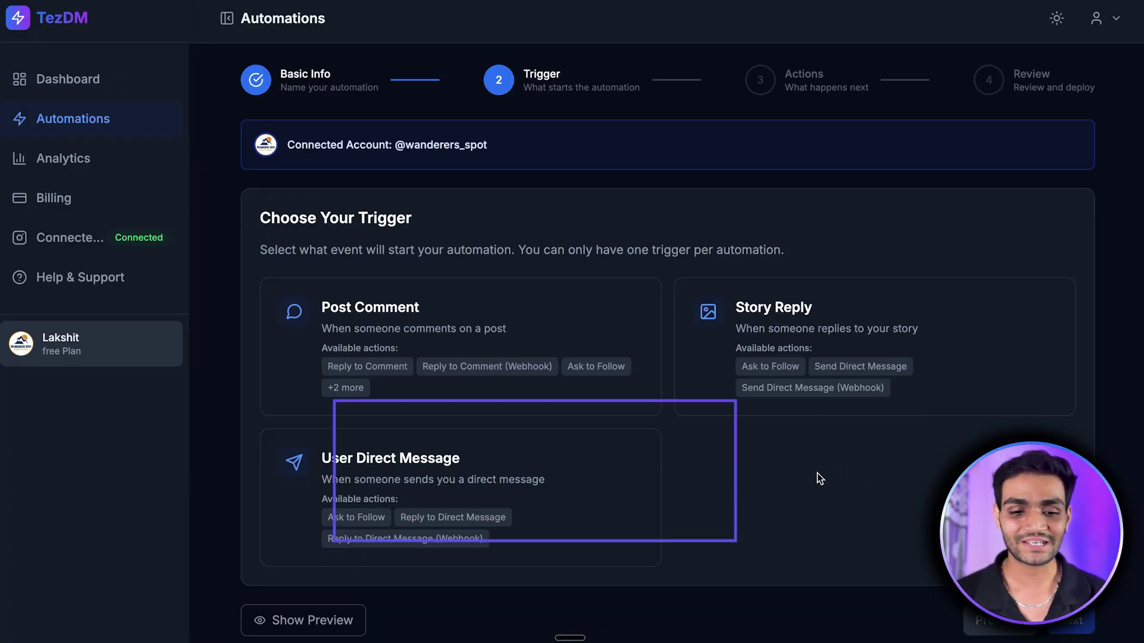
{"action": "scroll", "coordinate": [822, 470], "scroll_direction": "down", "scroll_amount": 1}
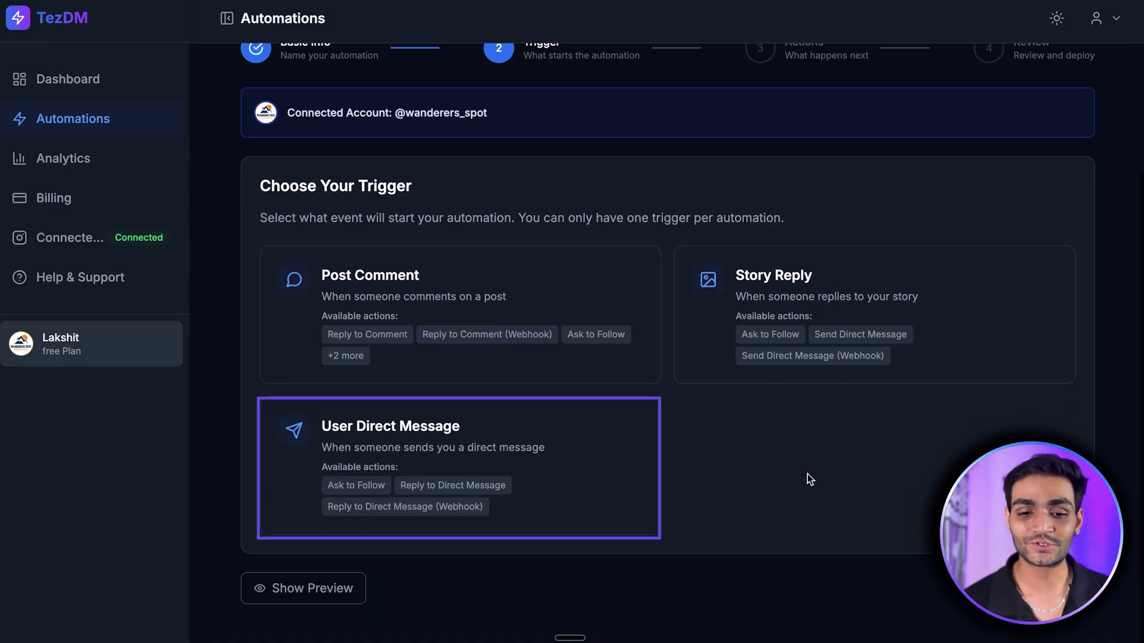
{"action": "left_click", "coordinate": [562, 462]}
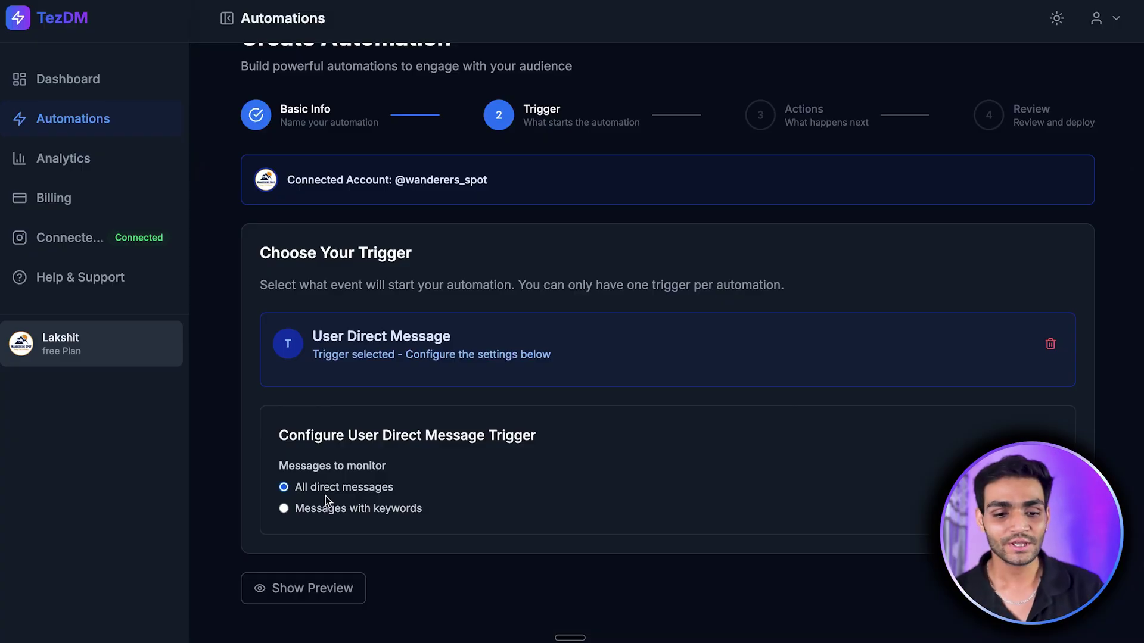
Step: Set the trigger to monitor messages with keywords and add the keyword "agent"
{"action": "left_click", "coordinate": [337, 517]}
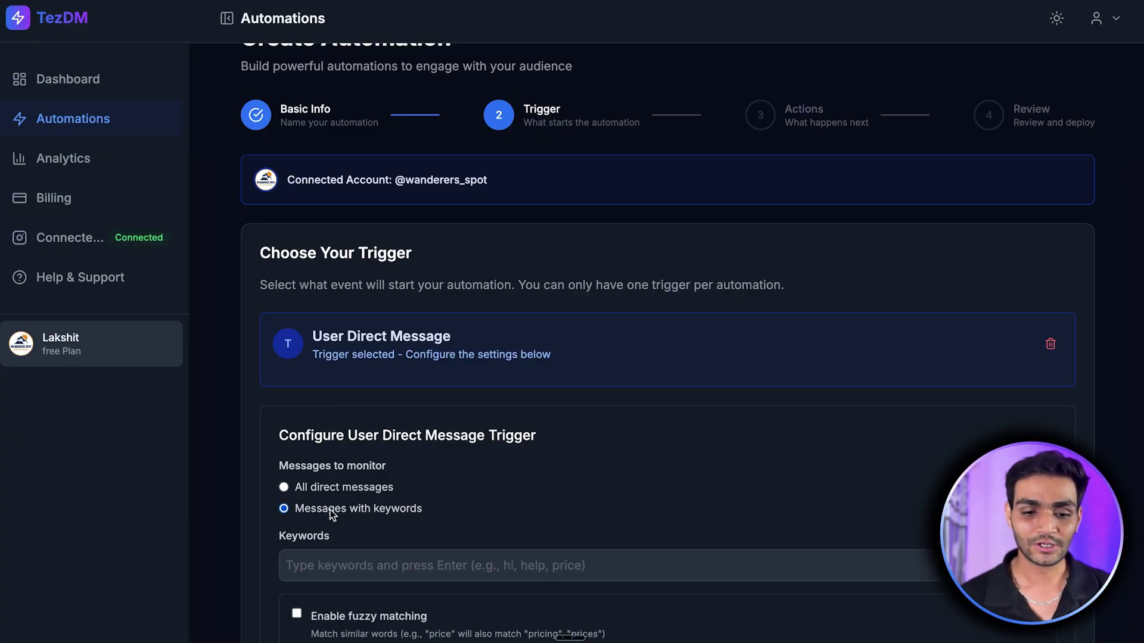
{"action": "scroll", "coordinate": [345, 494], "scroll_direction": "down", "scroll_amount": 2}
{"action": "left_click", "coordinate": [358, 435]}
{"action": "type", "text": "agent"}
{"action": "key", "text": "Return"}
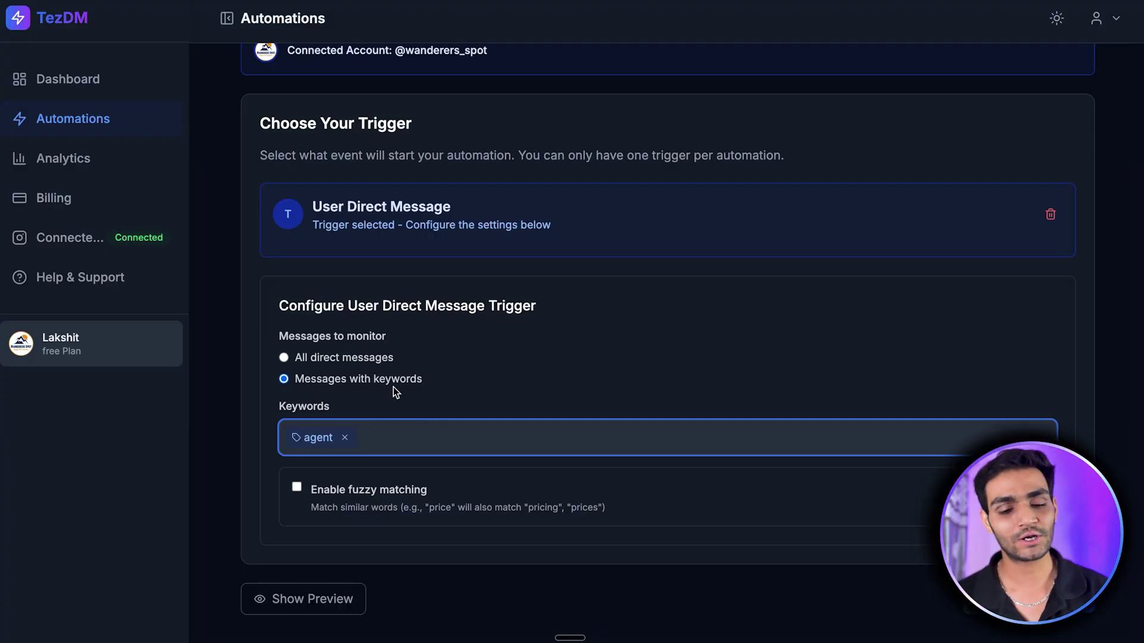
Step: Set the trigger to monitor all direct messages and continue to the actions stage
{"action": "left_click", "coordinate": [320, 356]}
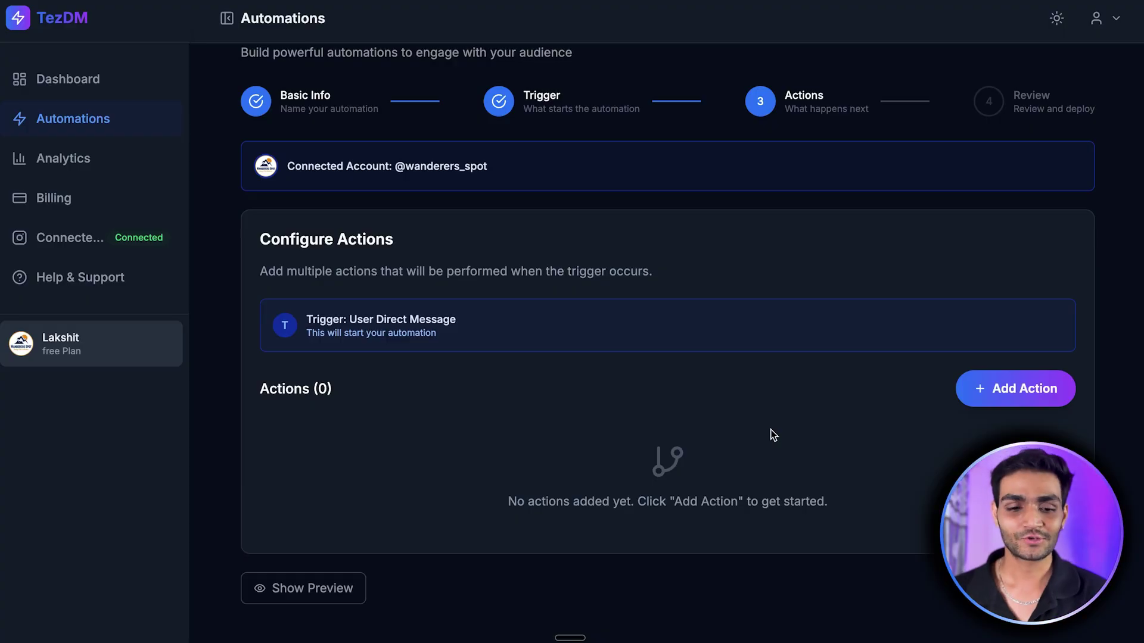
Step: Review the available action types, add a Reply to Direct Message action, and delete it again
{"action": "left_click", "coordinate": [1021, 391]}
{"action": "scroll", "coordinate": [814, 408], "scroll_direction": "down", "scroll_amount": 2}
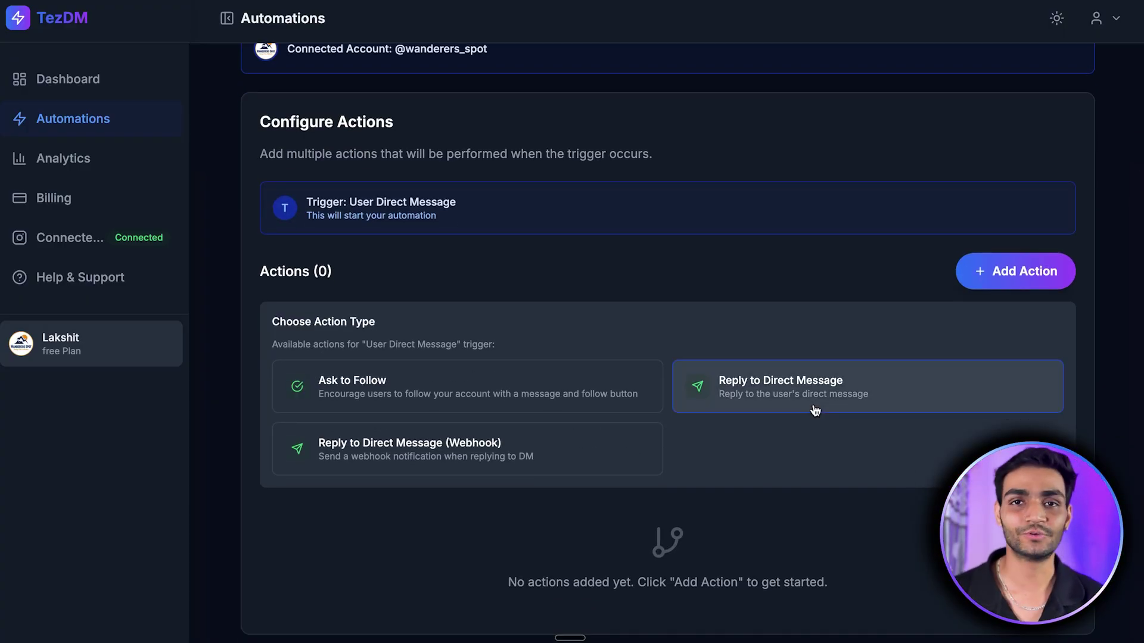
{"action": "key", "text": "Tab"}
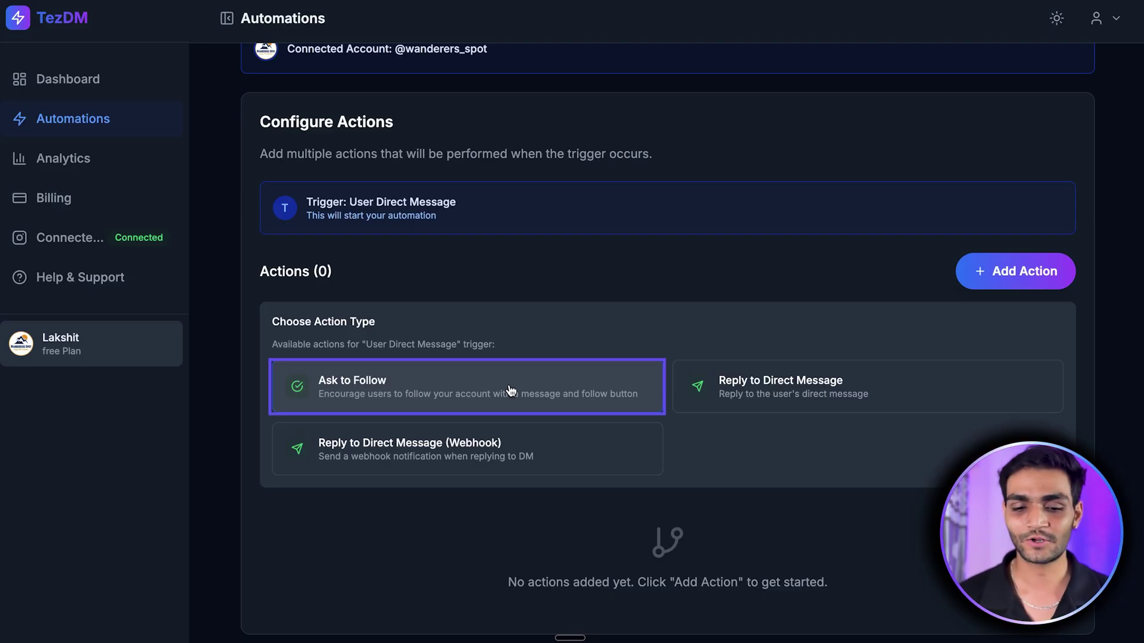
{"action": "left_click", "coordinate": [754, 398]}
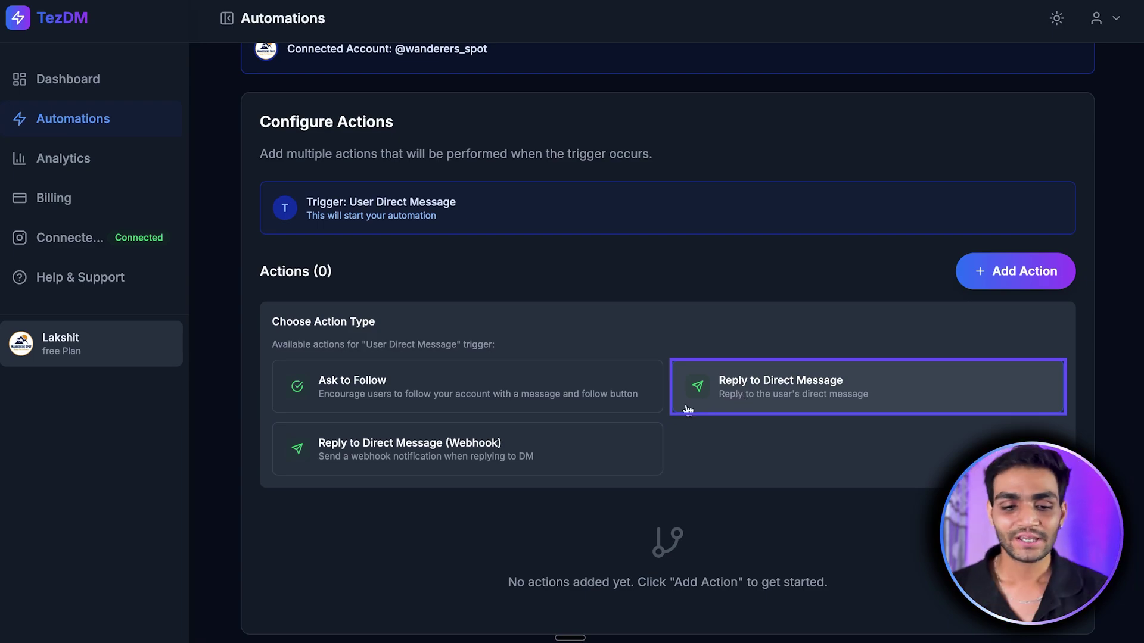
{"action": "left_click", "coordinate": [582, 454]}
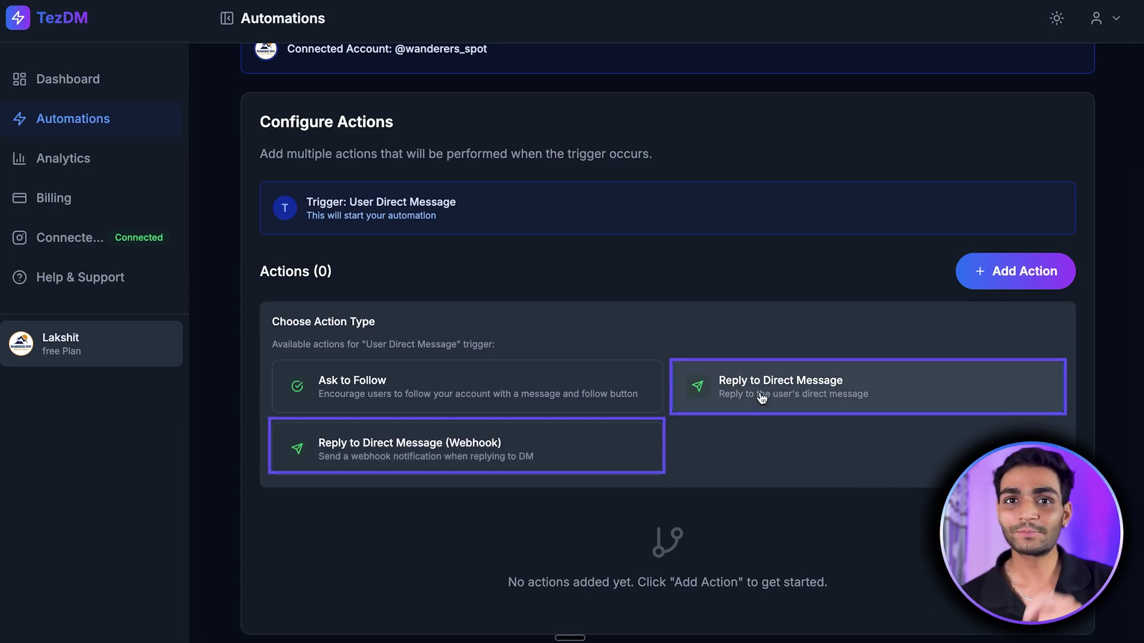
{"action": "left_click", "coordinate": [689, 393]}
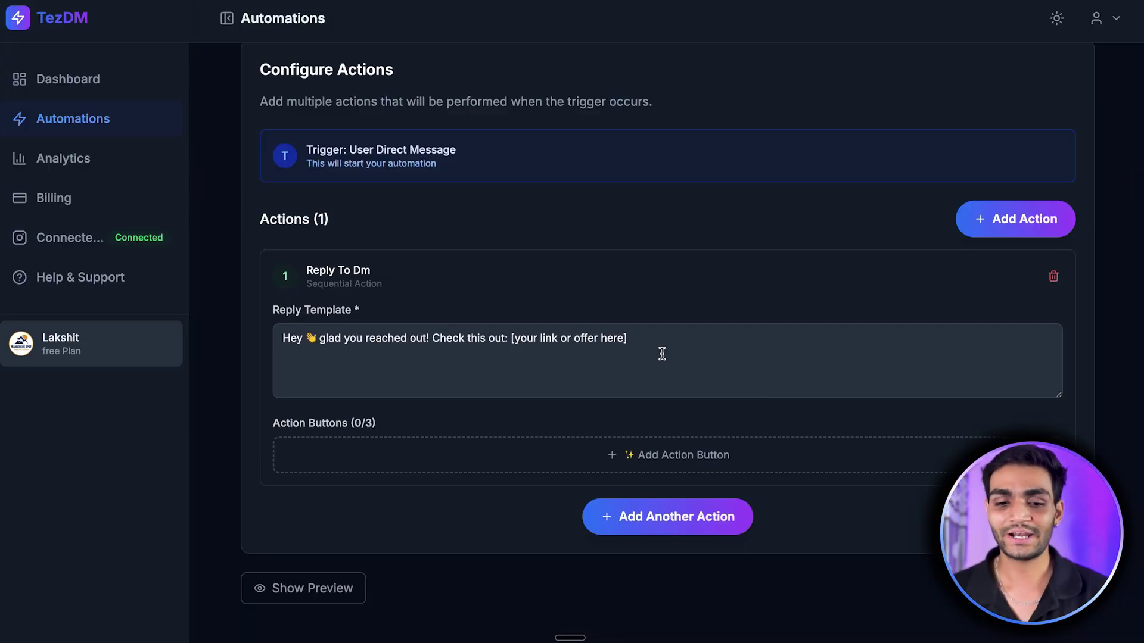
{"action": "left_click", "coordinate": [1054, 277]}
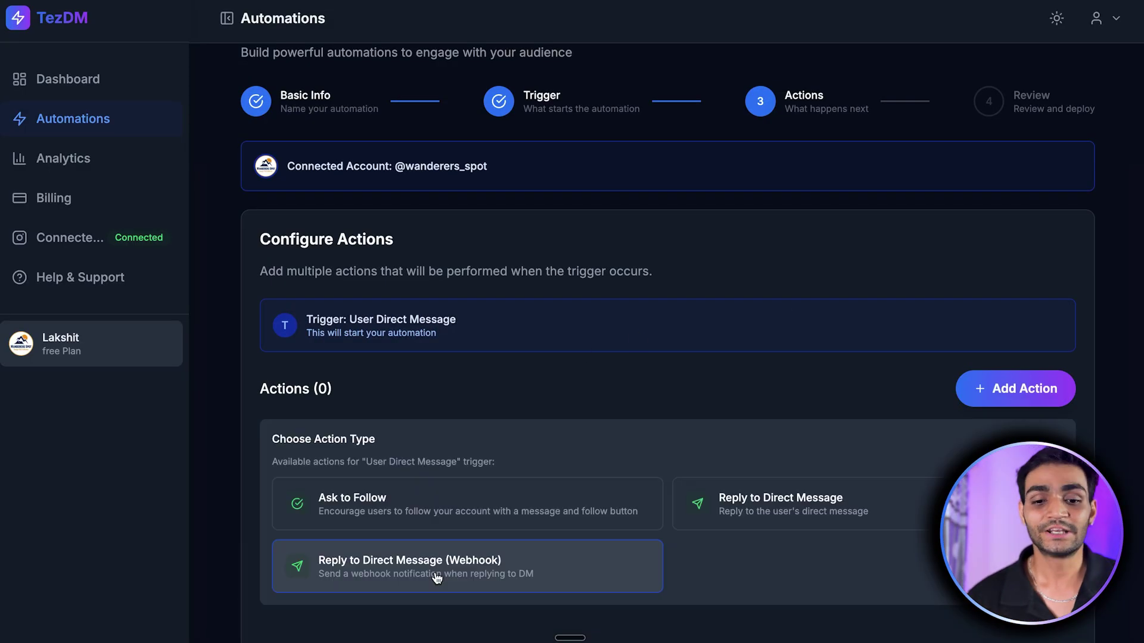
Step: Add a Reply to Direct Message (Webhook) action to the automation
{"action": "scroll", "coordinate": [456, 563], "scroll_direction": "down", "scroll_amount": 2}
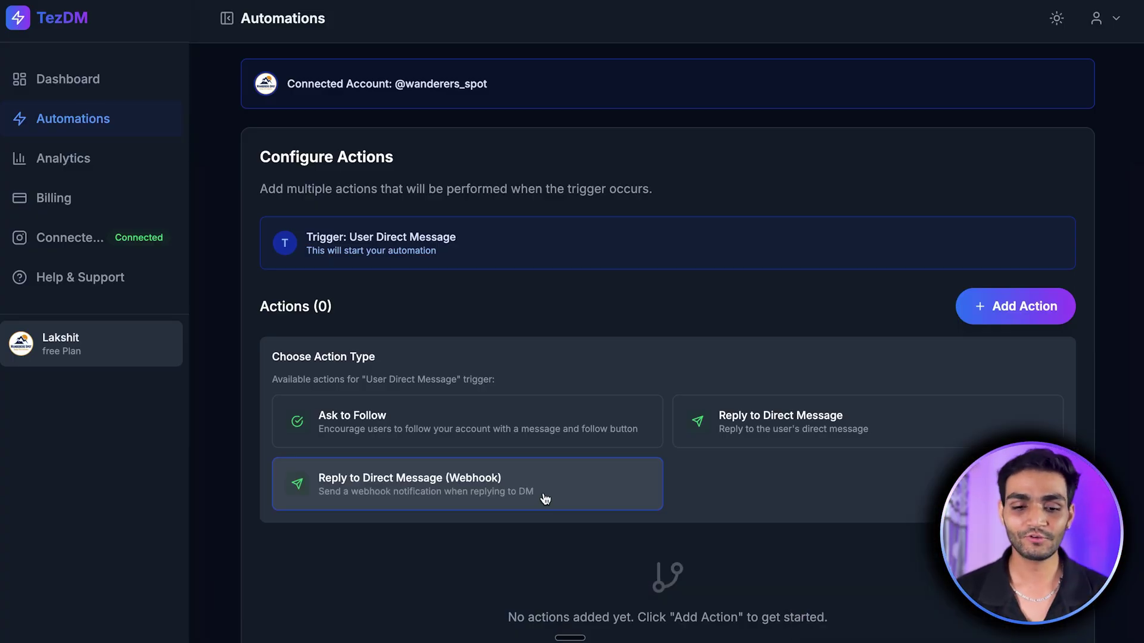
{"action": "left_click", "coordinate": [498, 495]}
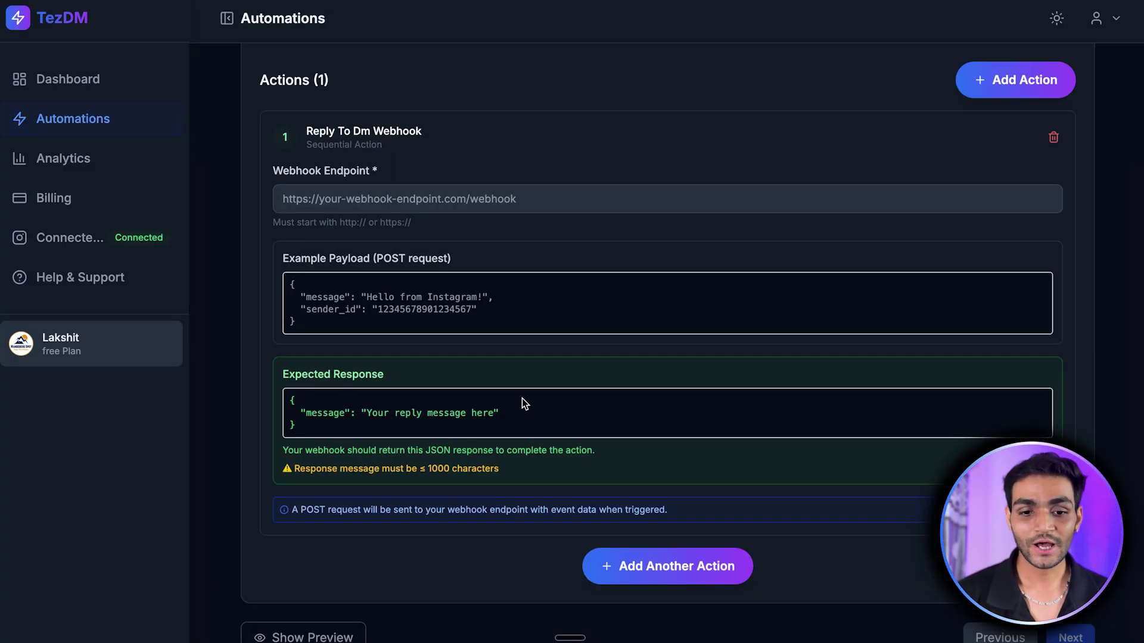
Step: Examine the webhook action's endpoint field, example POST payload, expected JSON response and response length limit
{"action": "left_click", "coordinate": [469, 197]}
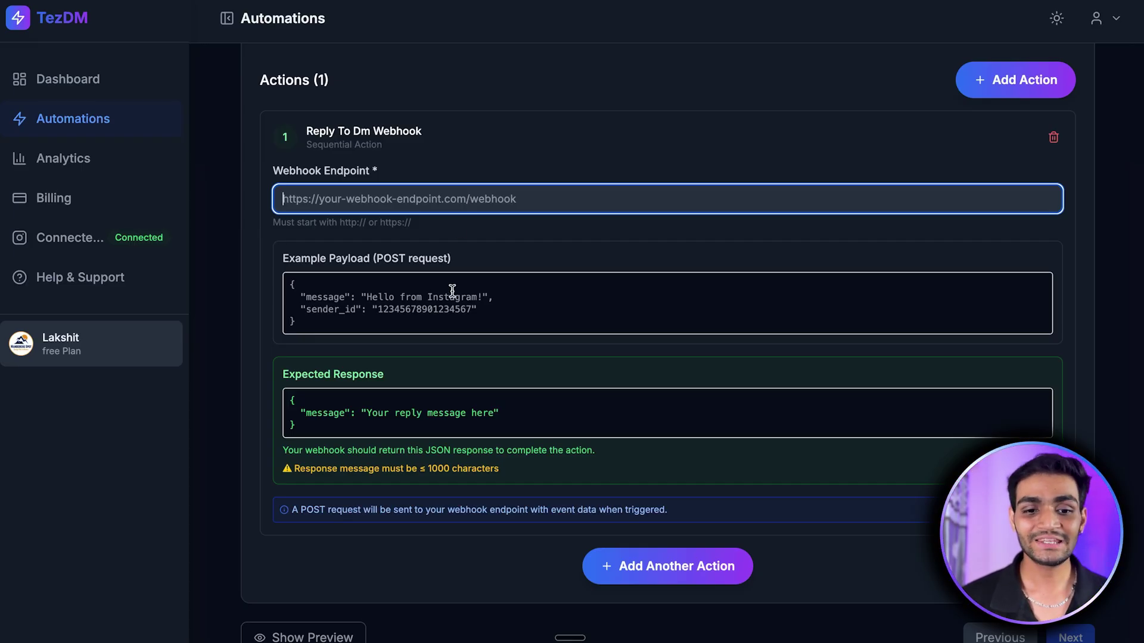
{"action": "left_click_drag", "start_coordinate": [318, 312], "coordinate": [290, 283]}
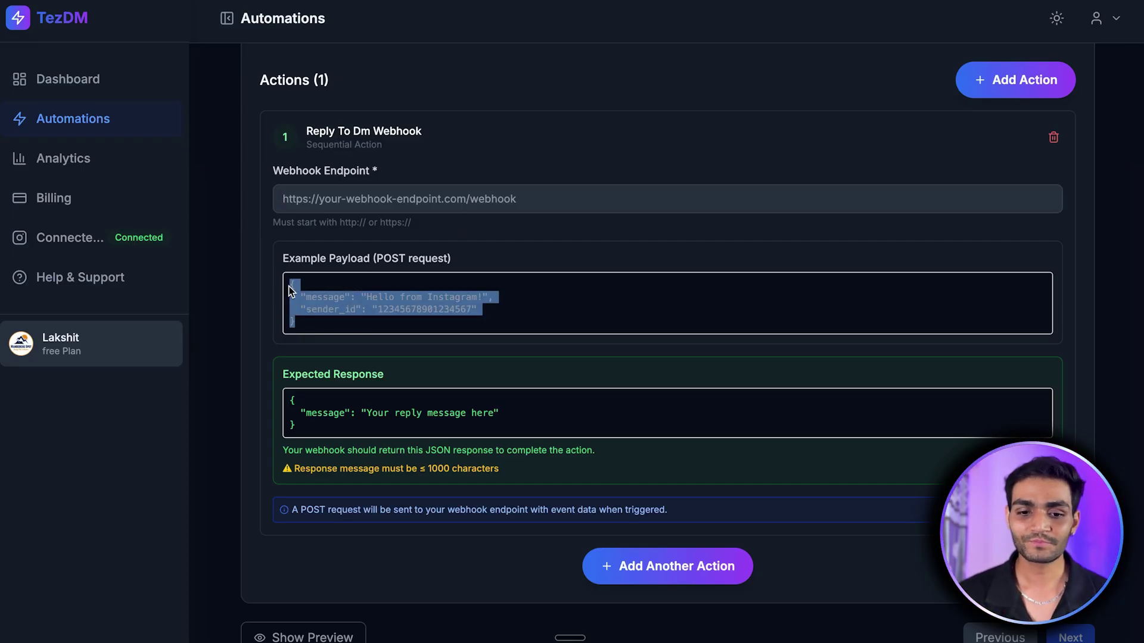
{"action": "left_click", "coordinate": [535, 316]}
{"action": "left_click_drag", "start_coordinate": [499, 292], "coordinate": [481, 309]}
{"action": "left_click_drag", "start_coordinate": [306, 413], "coordinate": [487, 405]}
{"action": "left_click", "coordinate": [516, 393]}
{"action": "left_click_drag", "start_coordinate": [305, 413], "coordinate": [468, 413]}
{"action": "left_click", "coordinate": [518, 420]}
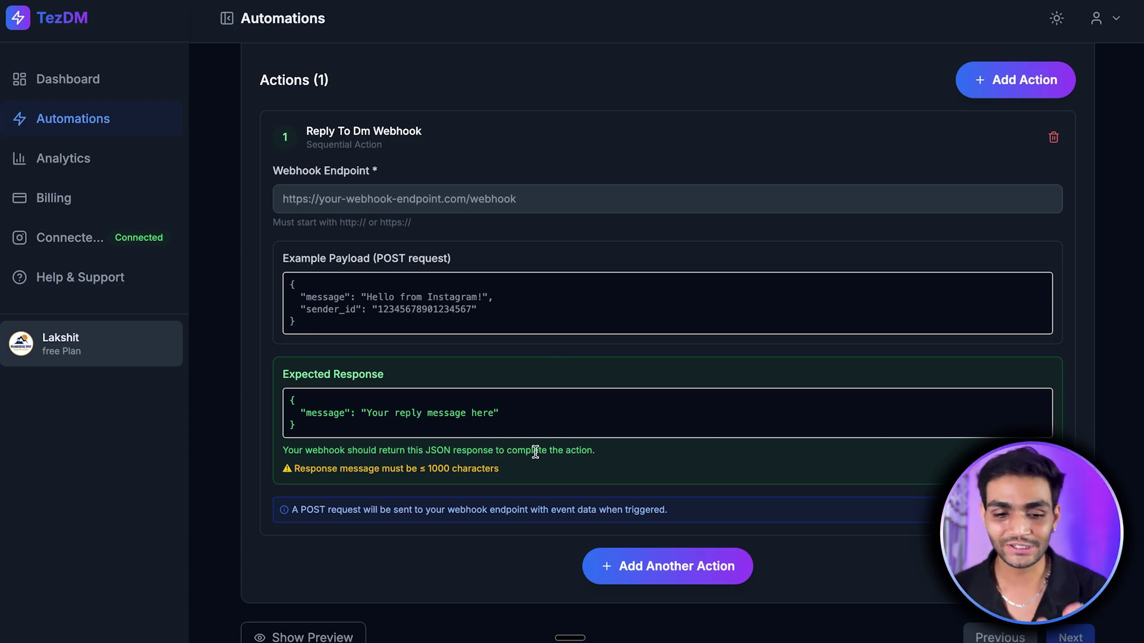
{"action": "left_click_drag", "start_coordinate": [524, 471], "coordinate": [284, 471]}
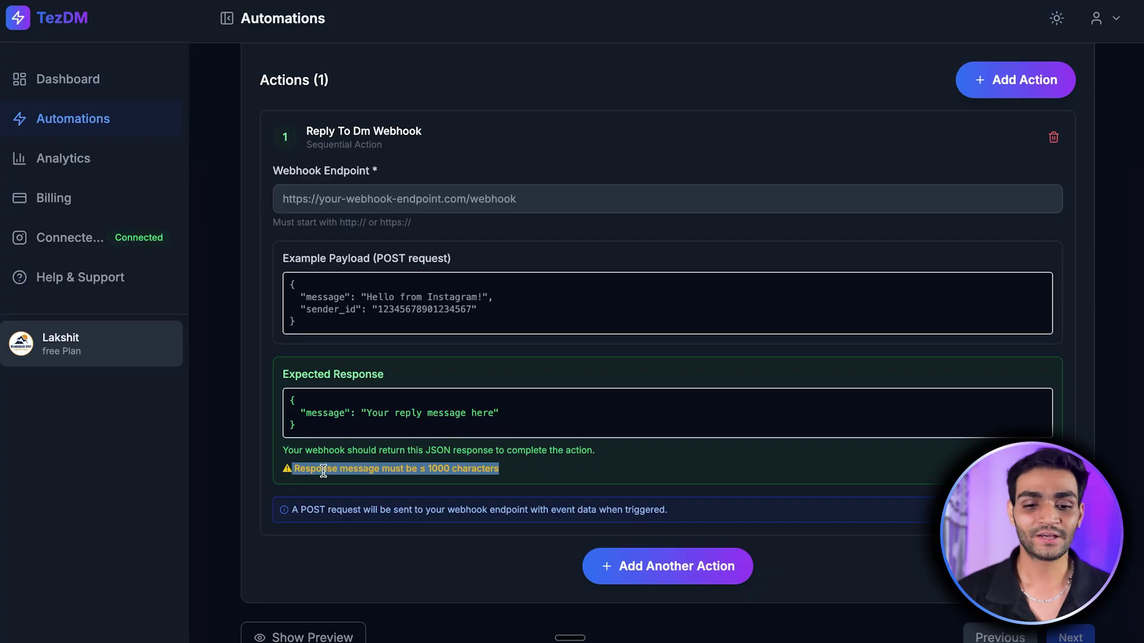
{"action": "left_click", "coordinate": [511, 470]}
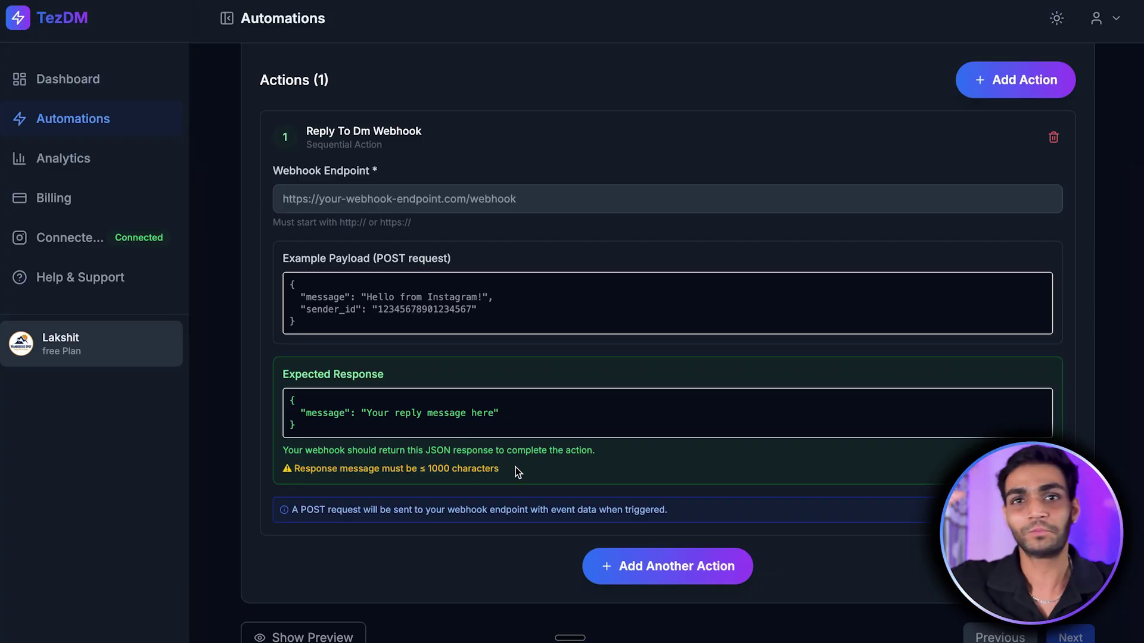
Step: Switch to n8n and create a new workflow that starts with a Webhook trigger node
{"action": "left_click", "coordinate": [465, 205]}
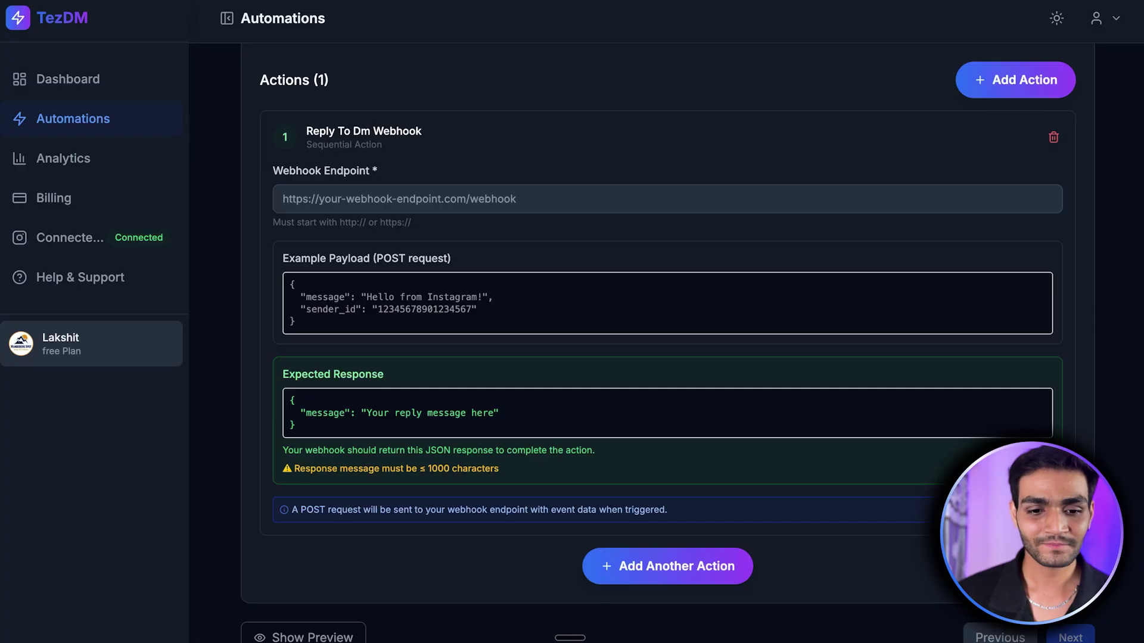
{"action": "left_click", "coordinate": [419, 189]}
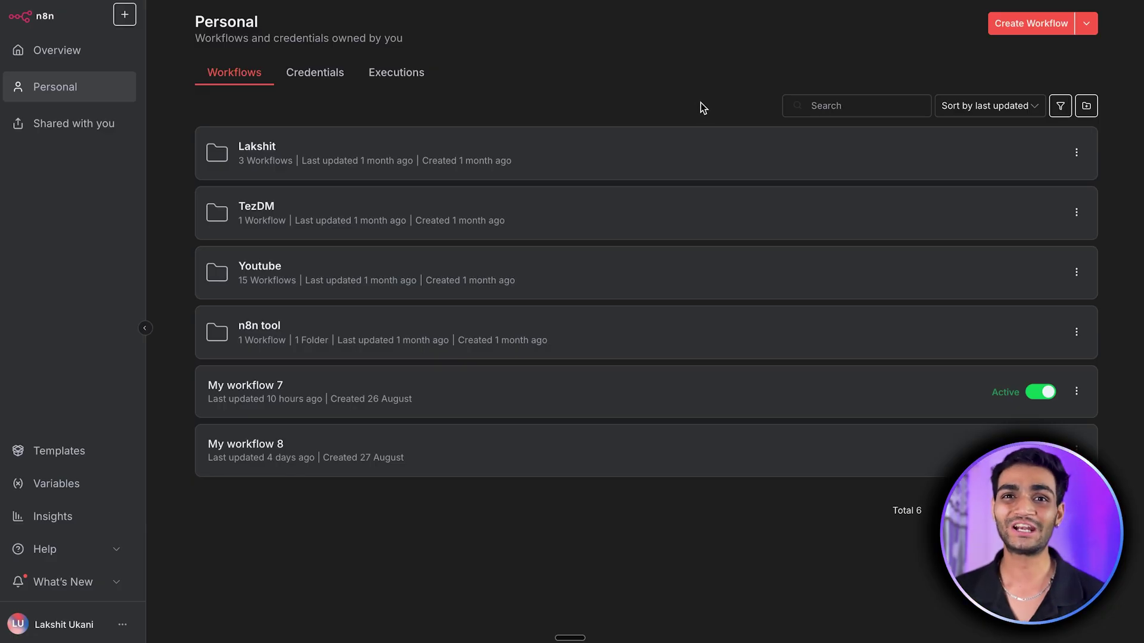
{"action": "left_click", "coordinate": [1014, 35]}
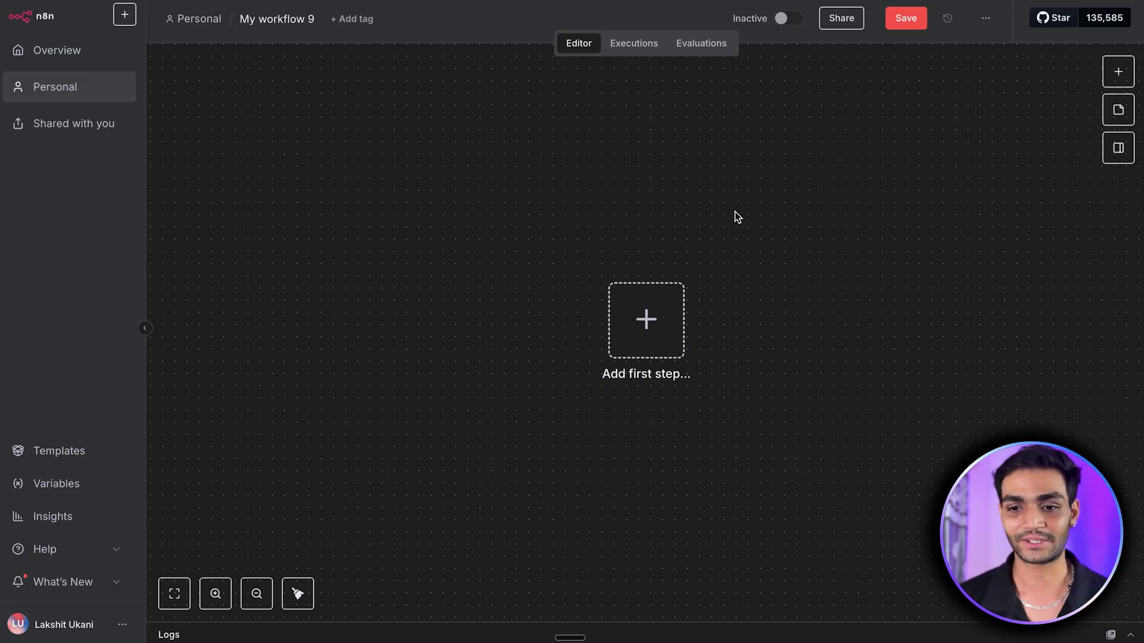
{"action": "left_click", "coordinate": [667, 316]}
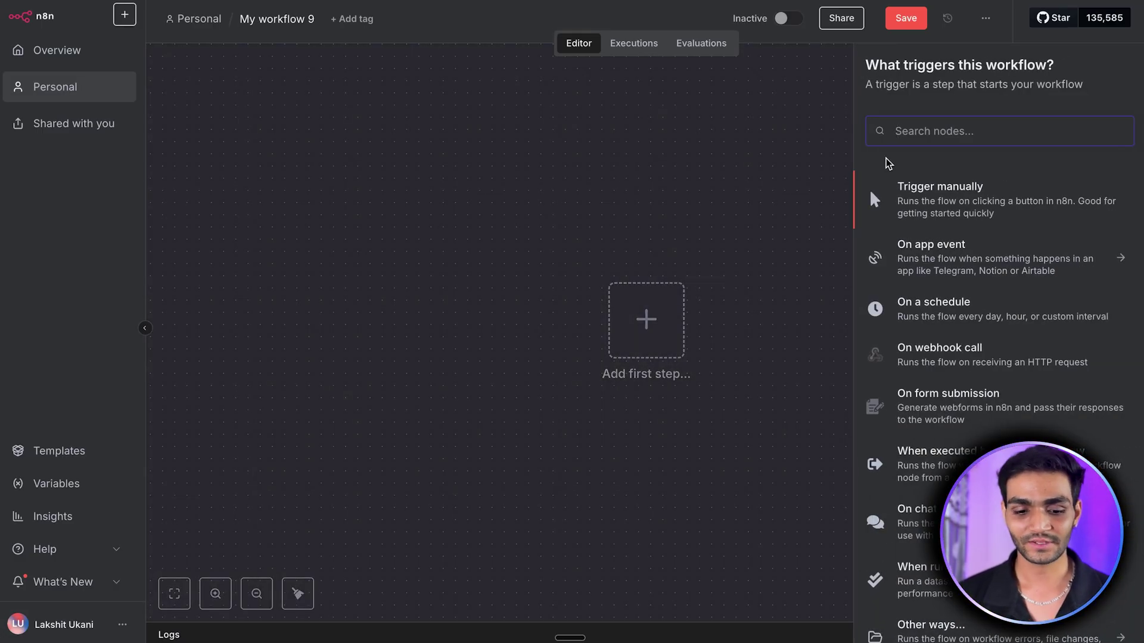
{"action": "type", "text": "web"}
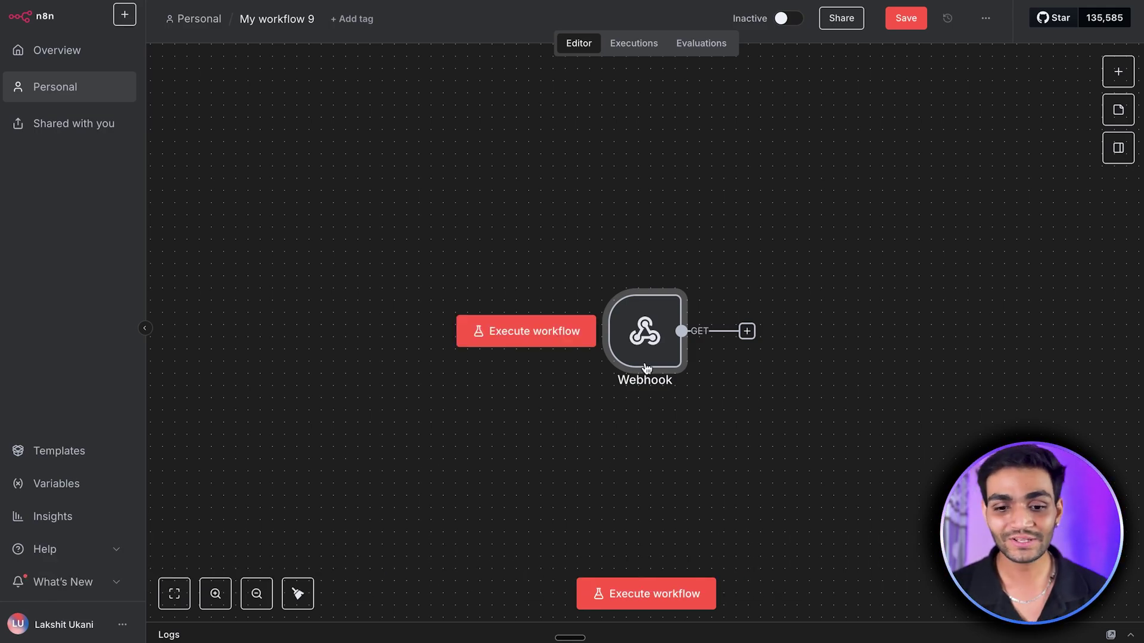
Step: Copy the Webhook node's production URL into the TezDM action's webhook endpoint and continue to the review stage
{"action": "double_click", "coordinate": [642, 334]}
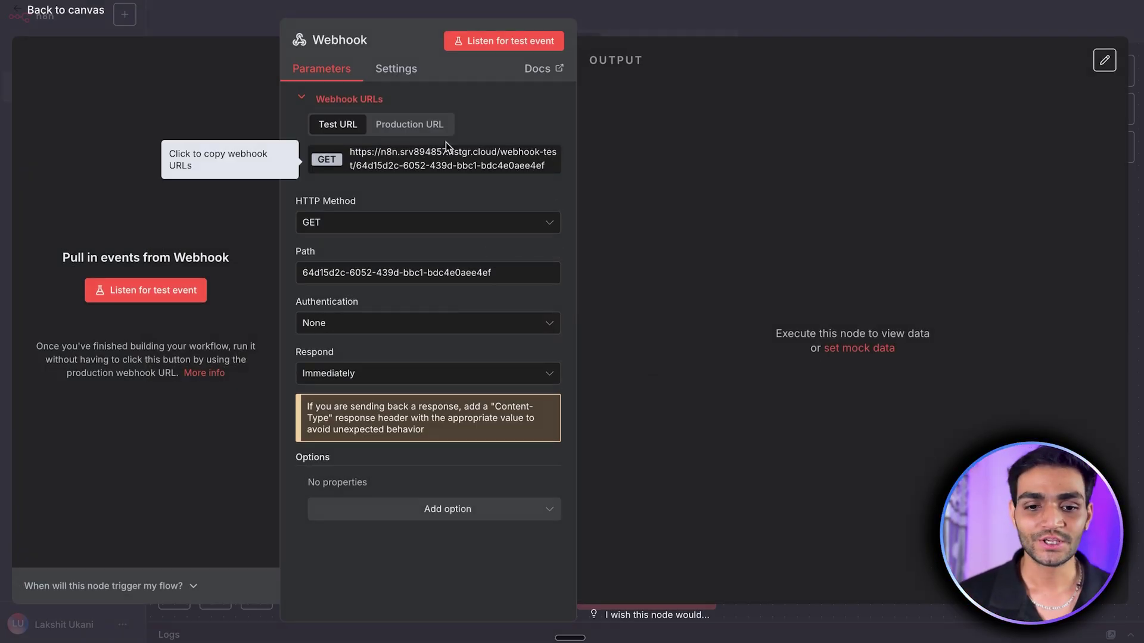
{"action": "left_click", "coordinate": [426, 129]}
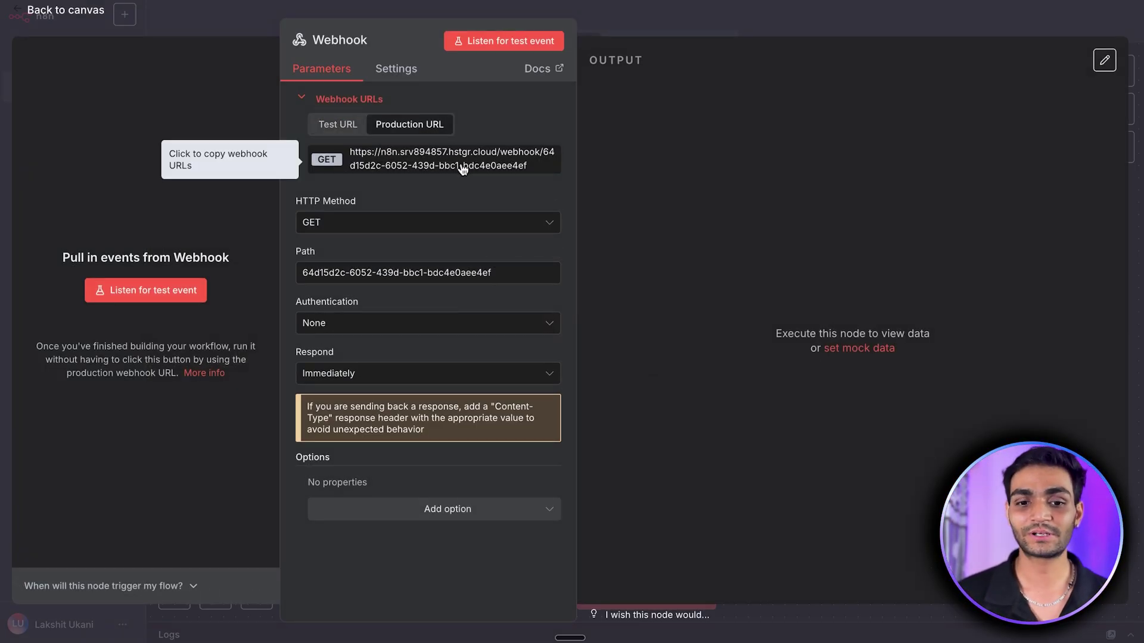
{"action": "left_click", "coordinate": [450, 158]}
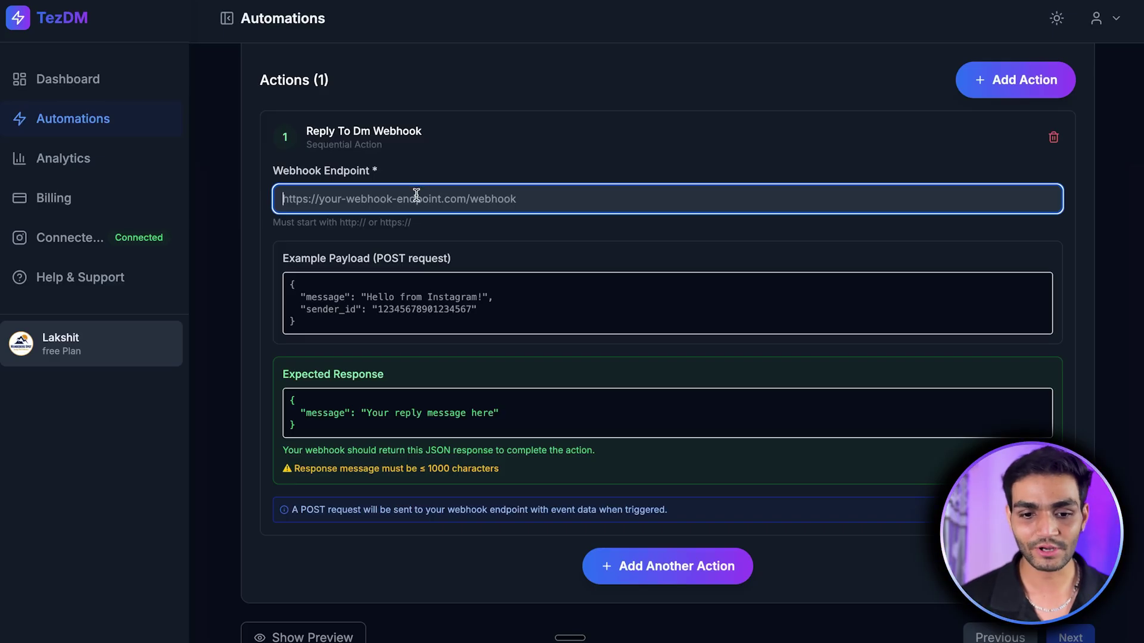
{"action": "key", "text": "ctrl+v"}
{"action": "left_click", "coordinate": [481, 159]}
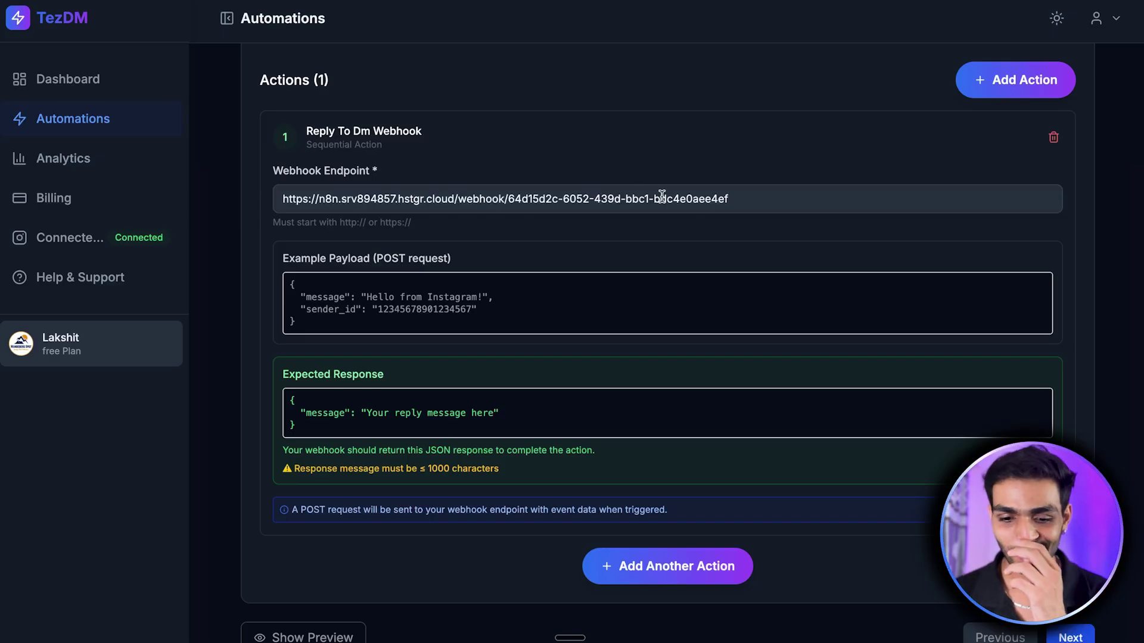
{"action": "scroll", "coordinate": [723, 296], "scroll_direction": "down", "scroll_amount": 1}
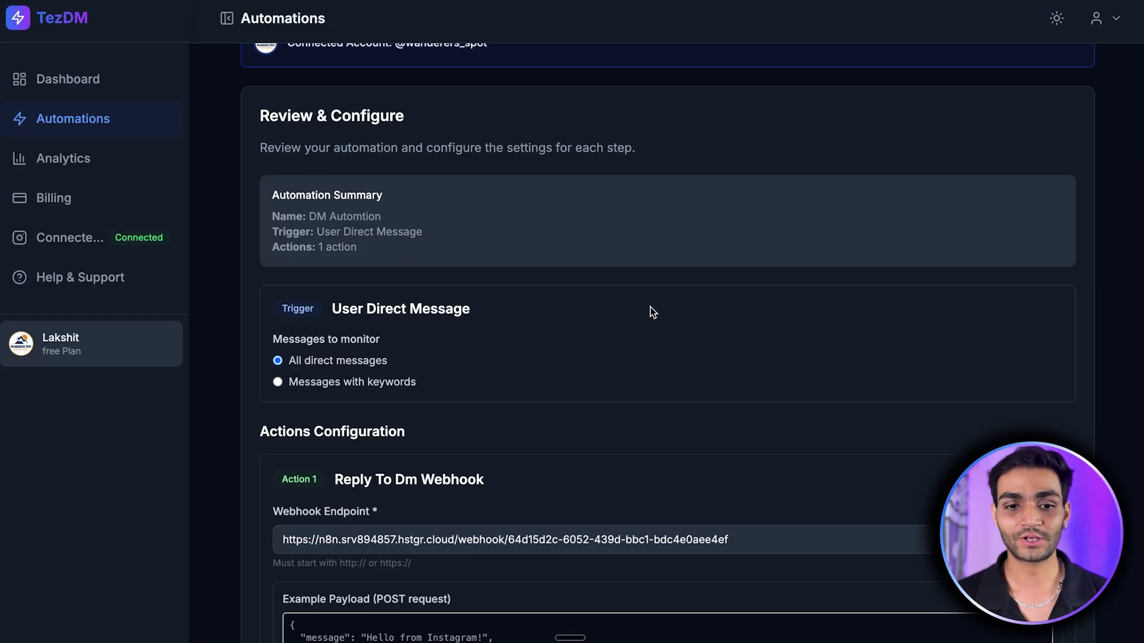
Step: Review the automation summary, the User Direct Message trigger and the Reply To Dm Webhook endpoint
{"action": "scroll", "coordinate": [649, 307], "scroll_direction": "down", "scroll_amount": 3}
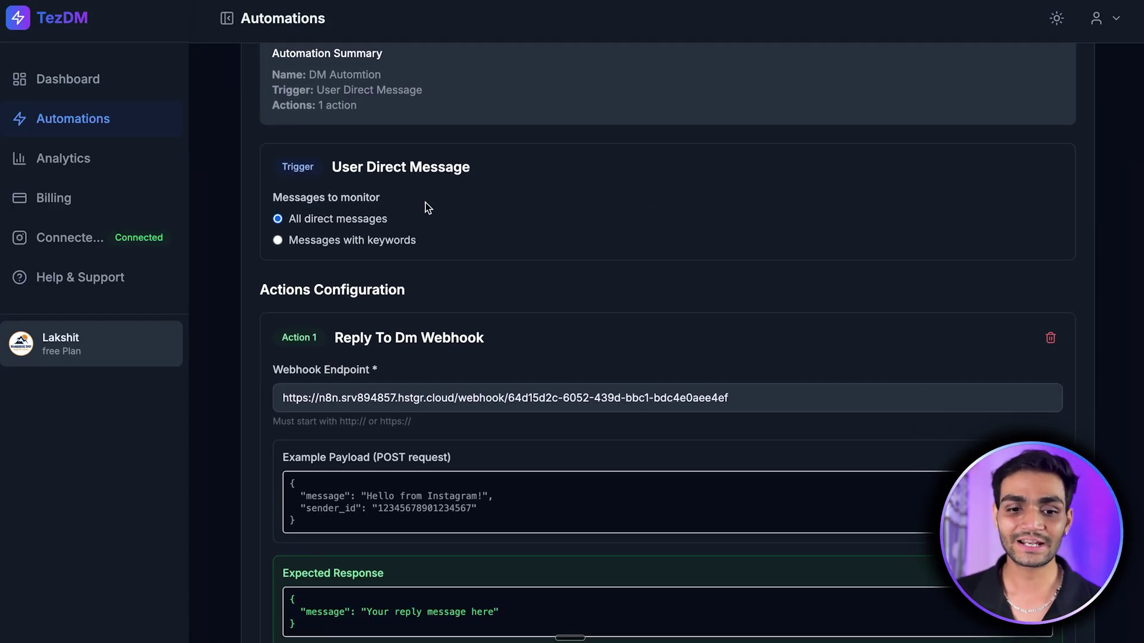
{"action": "left_click_drag", "start_coordinate": [342, 166], "coordinate": [471, 168]}
{"action": "left_click", "coordinate": [397, 212]}
{"action": "scroll", "coordinate": [397, 212], "scroll_direction": "down", "scroll_amount": 3}
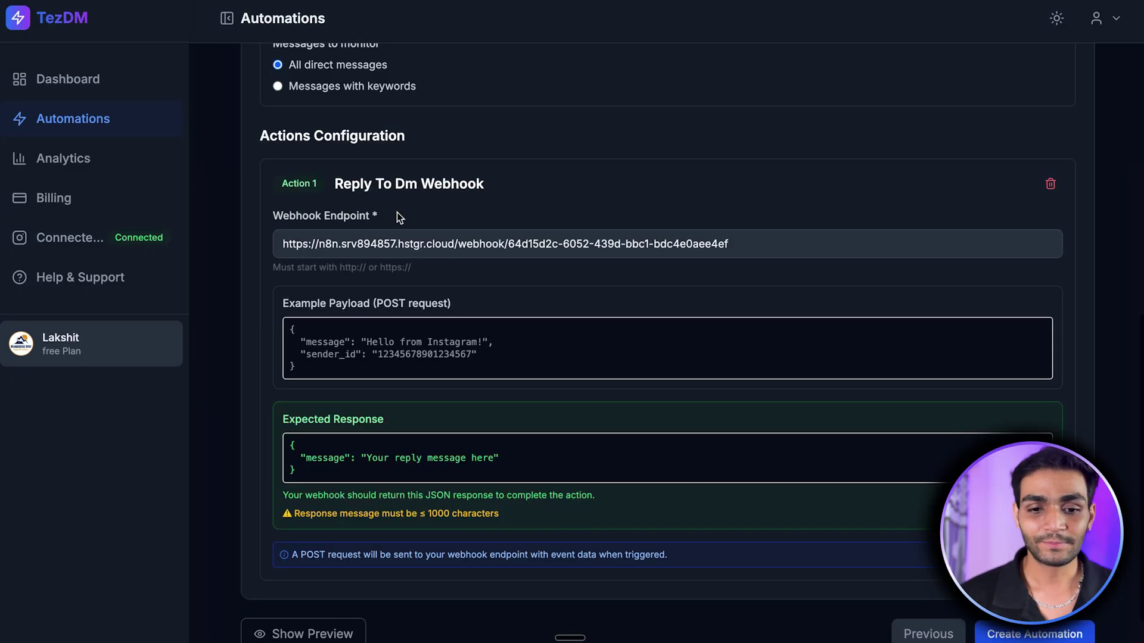
{"action": "double_click", "coordinate": [474, 244]}
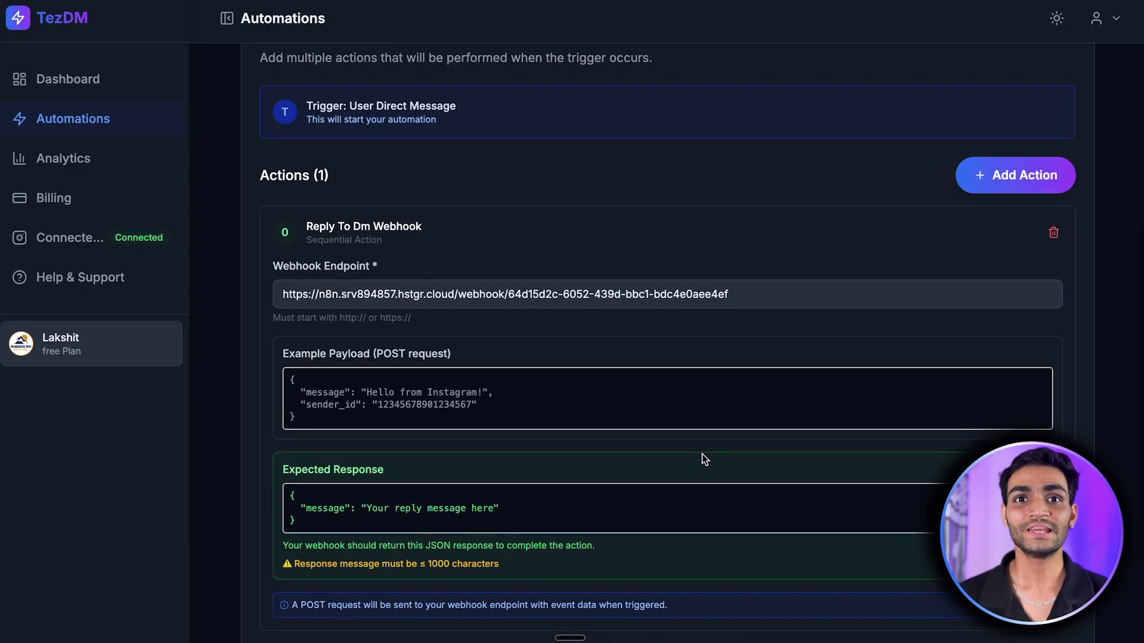
Step: Set the n8n Webhook node's HTTP method to POST and its Respond option to Using 'Respond to Webhook' Node
{"action": "double_click", "coordinate": [390, 354]}
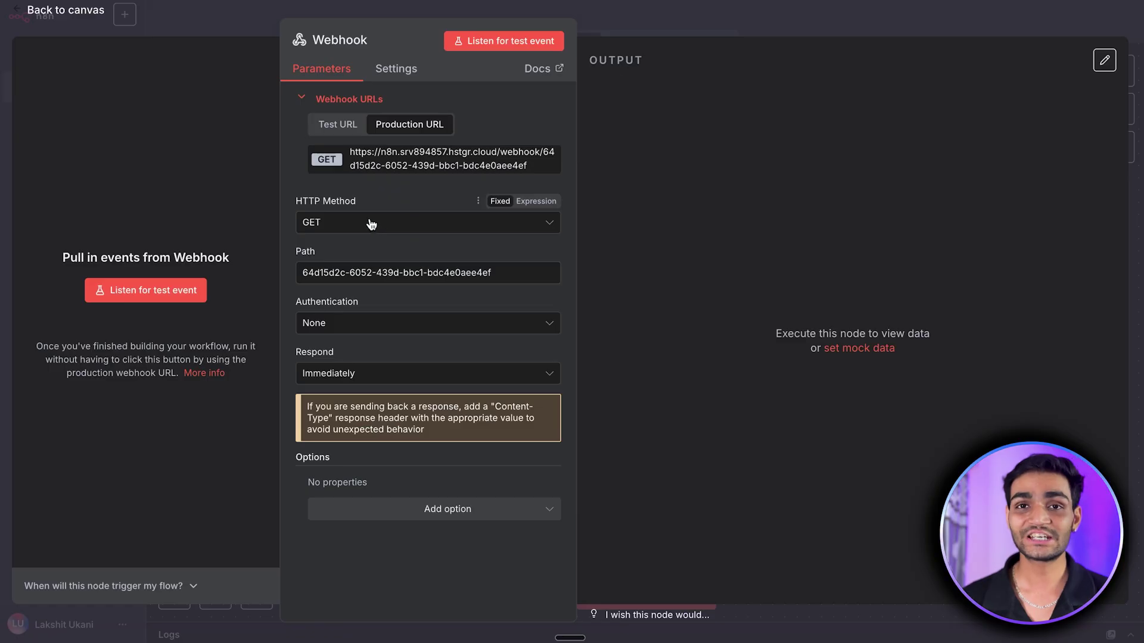
{"action": "left_click", "coordinate": [360, 231]}
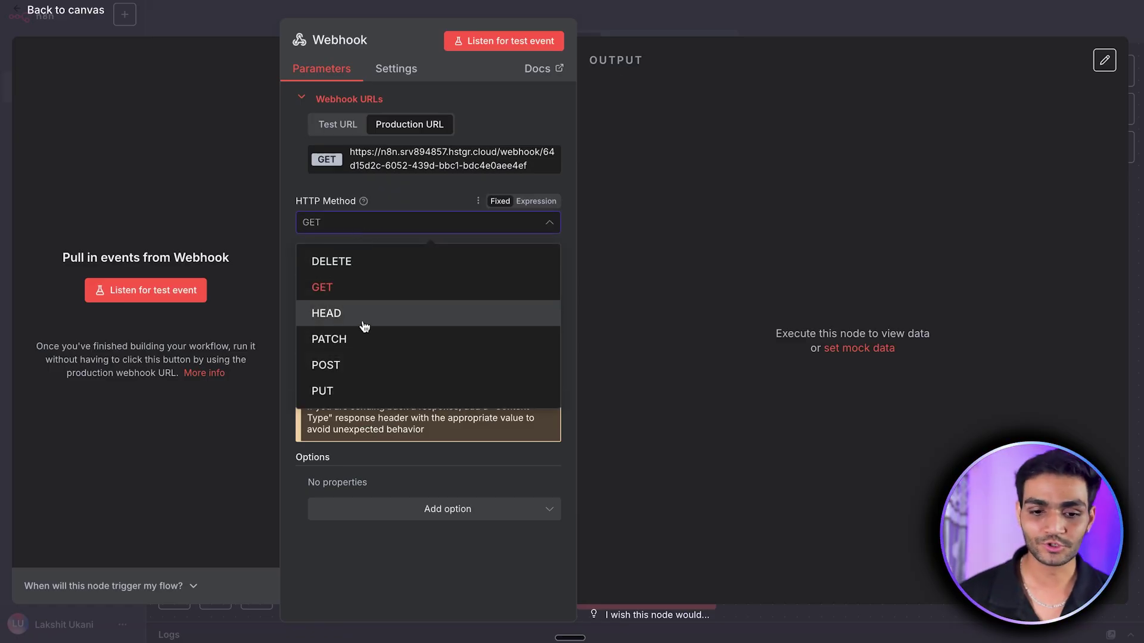
{"action": "left_click", "coordinate": [358, 368]}
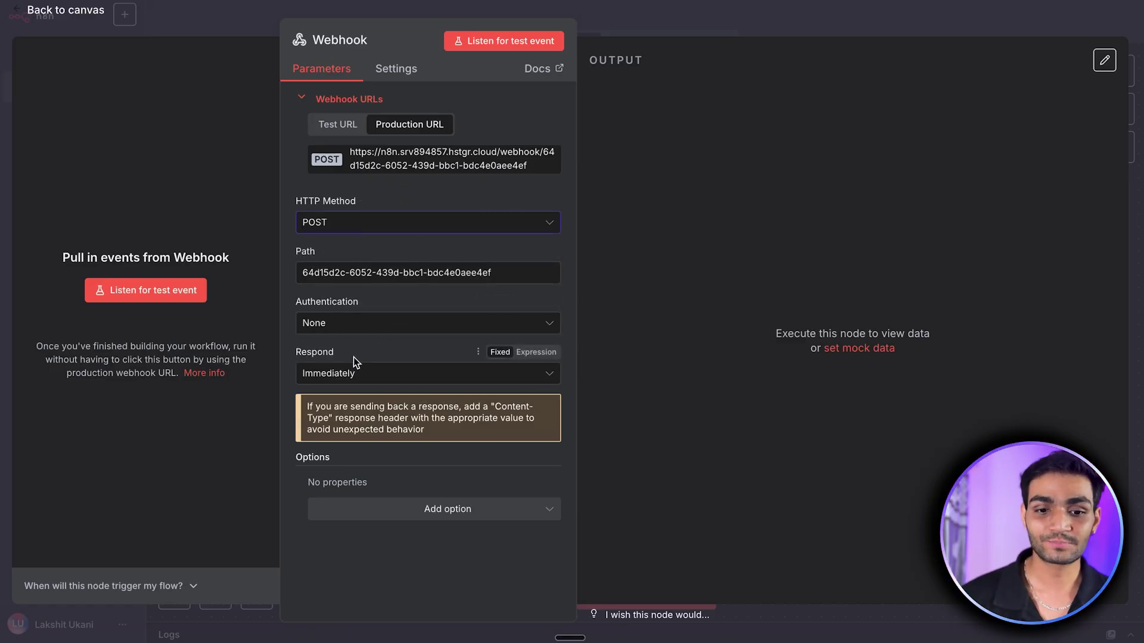
{"action": "left_click", "coordinate": [363, 373]}
{"action": "left_click", "coordinate": [380, 492]}
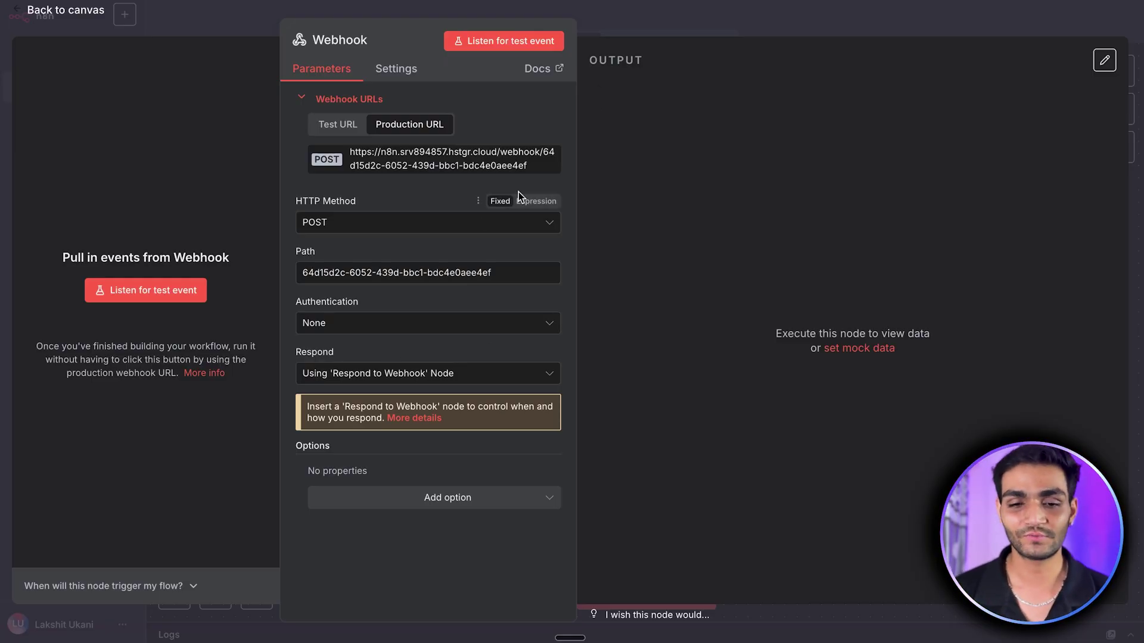
Step: Save the n8n workflow with the configured Webhook node and activate it
{"action": "left_click", "coordinate": [607, 25]}
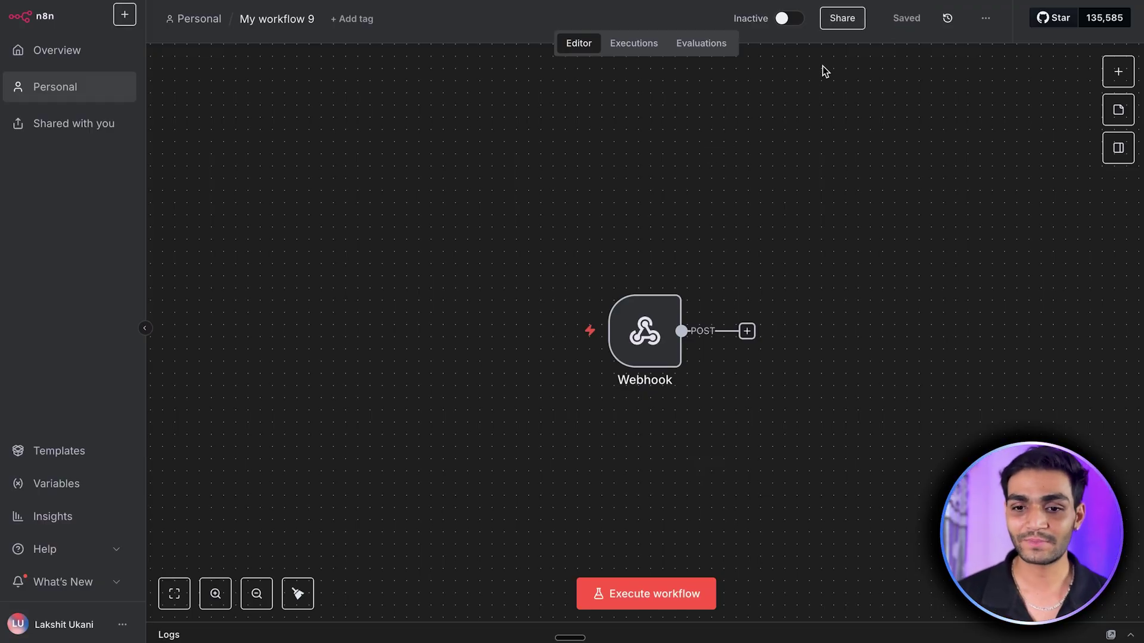
{"action": "left_click", "coordinate": [792, 24]}
{"action": "left_click", "coordinate": [831, 146]}
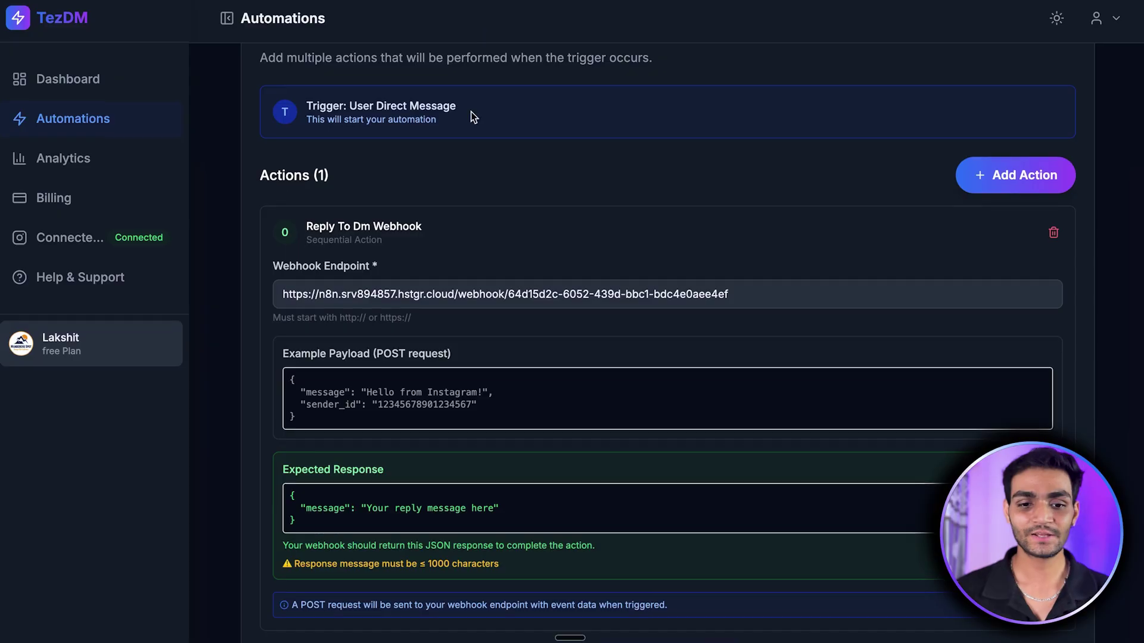
{"action": "scroll", "coordinate": [470, 131], "scroll_direction": "up", "scroll_amount": 6}
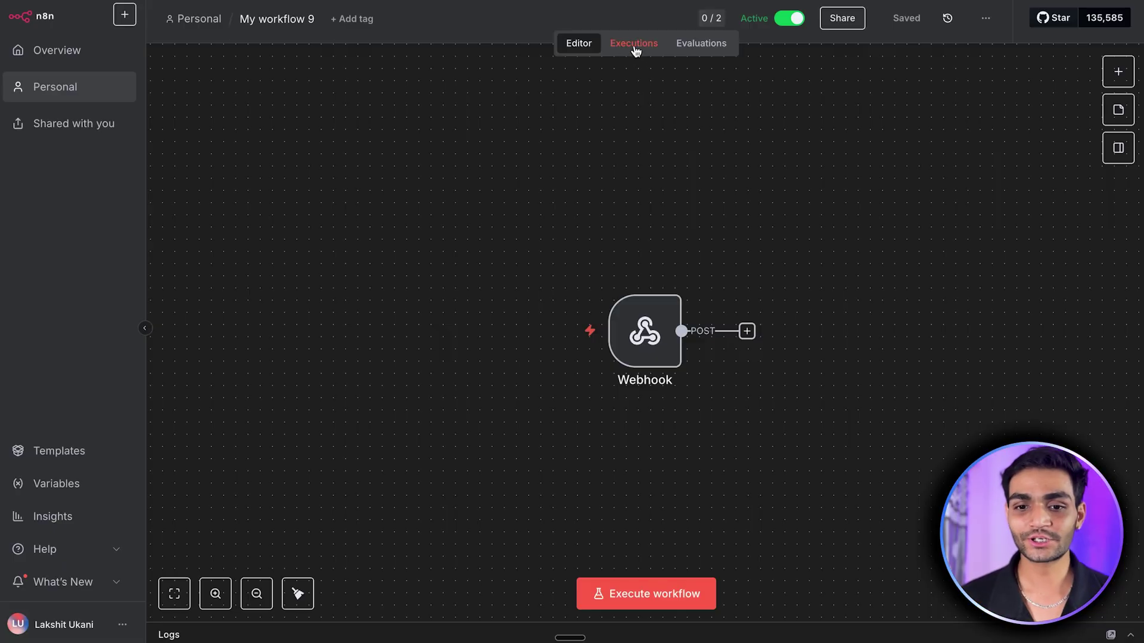
Step: Open the failed execution in the workflow's execution history and read the Webhook node's error output
{"action": "left_click", "coordinate": [633, 45]}
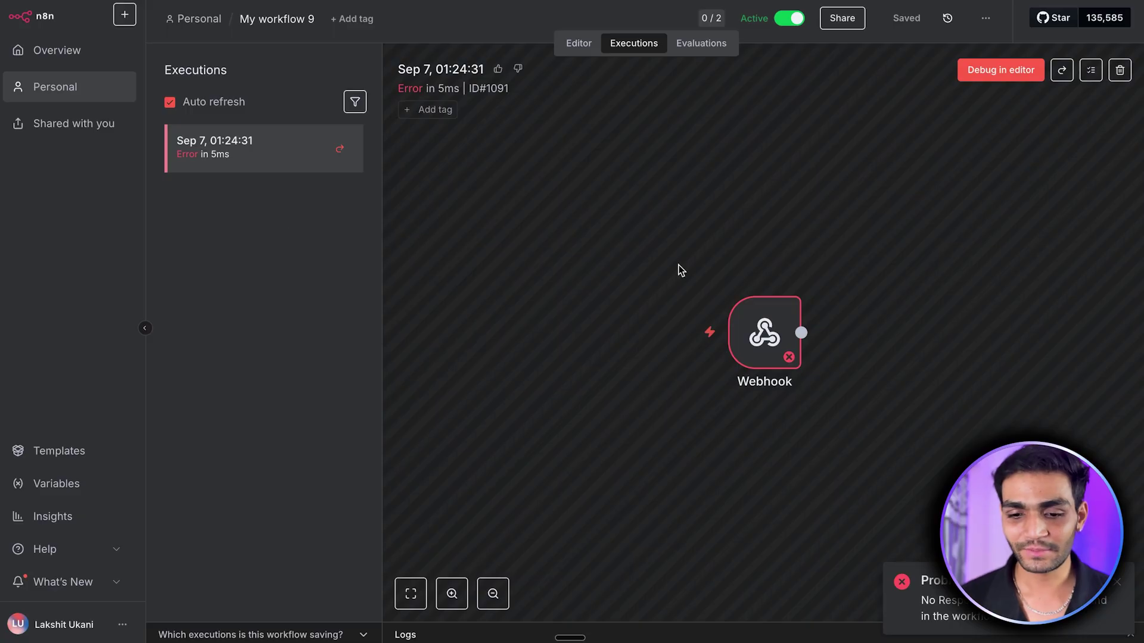
{"action": "double_click", "coordinate": [762, 340]}
{"action": "left_click_drag", "start_coordinate": [364, 126], "coordinate": [574, 127]}
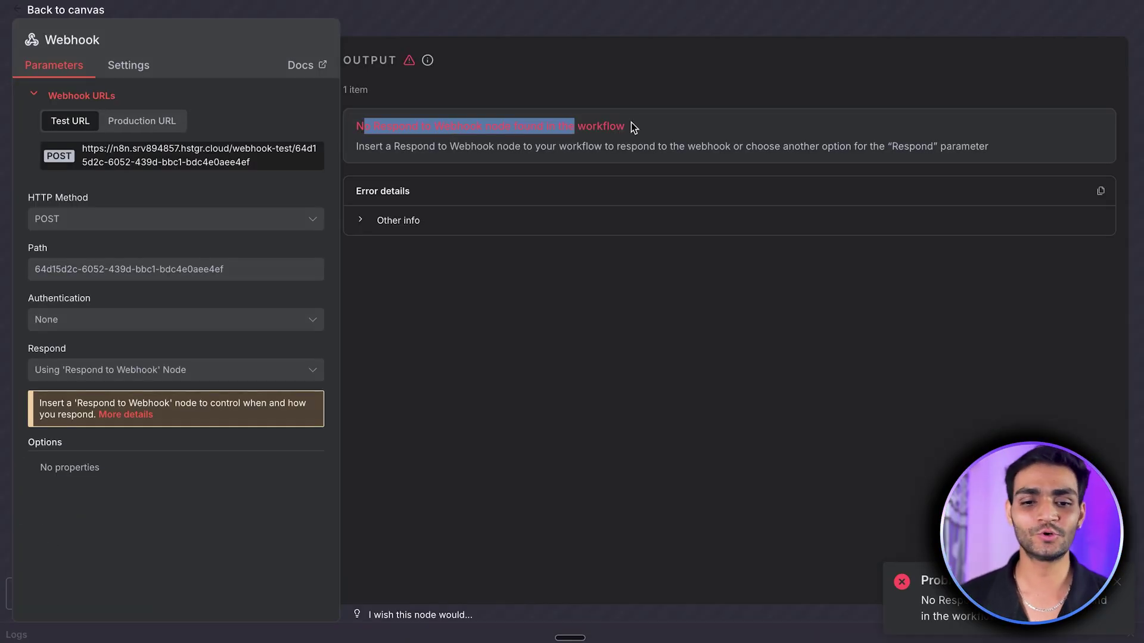
{"action": "left_click", "coordinate": [608, 136]}
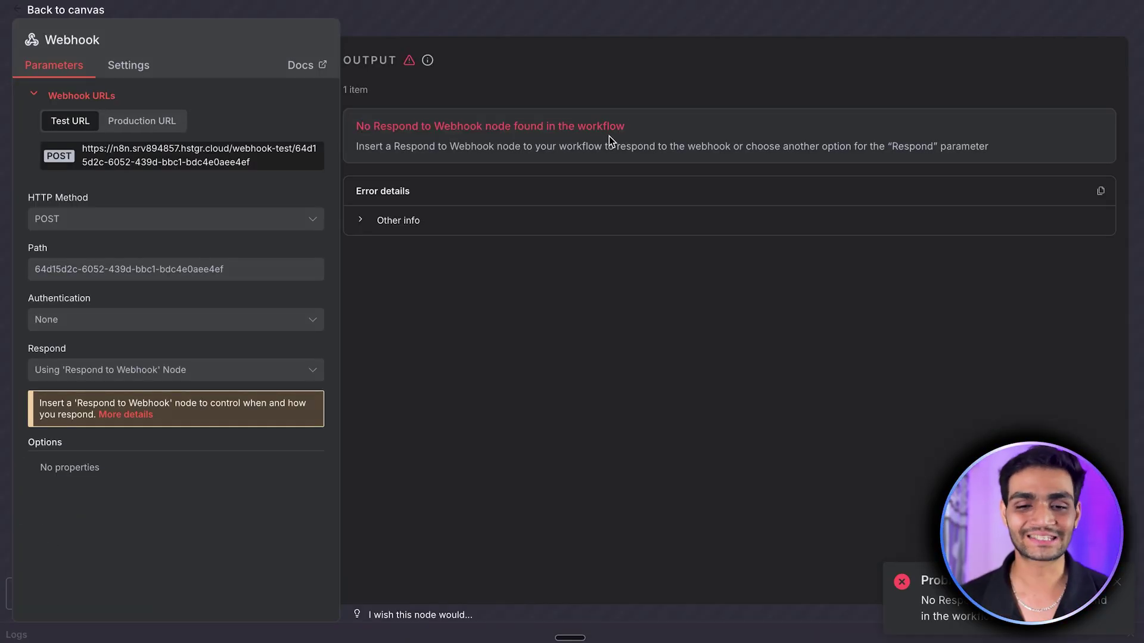
{"action": "left_click", "coordinate": [666, 22]}
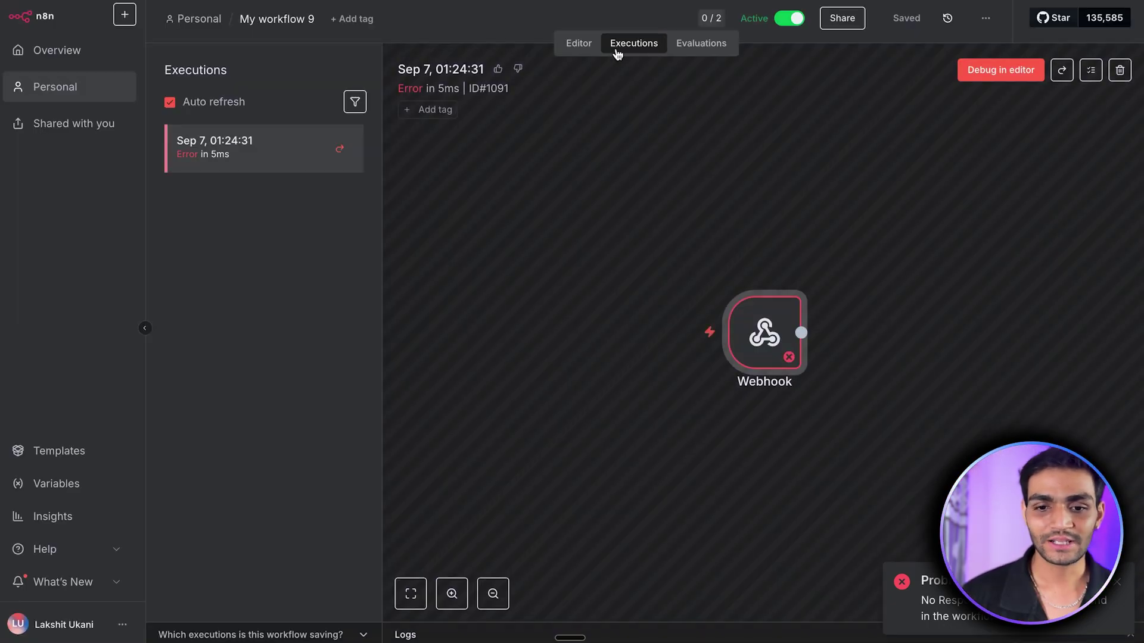
Step: Add a Respond to Webhook node after the Webhook node and set it to respond with JSON
{"action": "left_click", "coordinate": [587, 44]}
{"action": "left_click", "coordinate": [747, 331]}
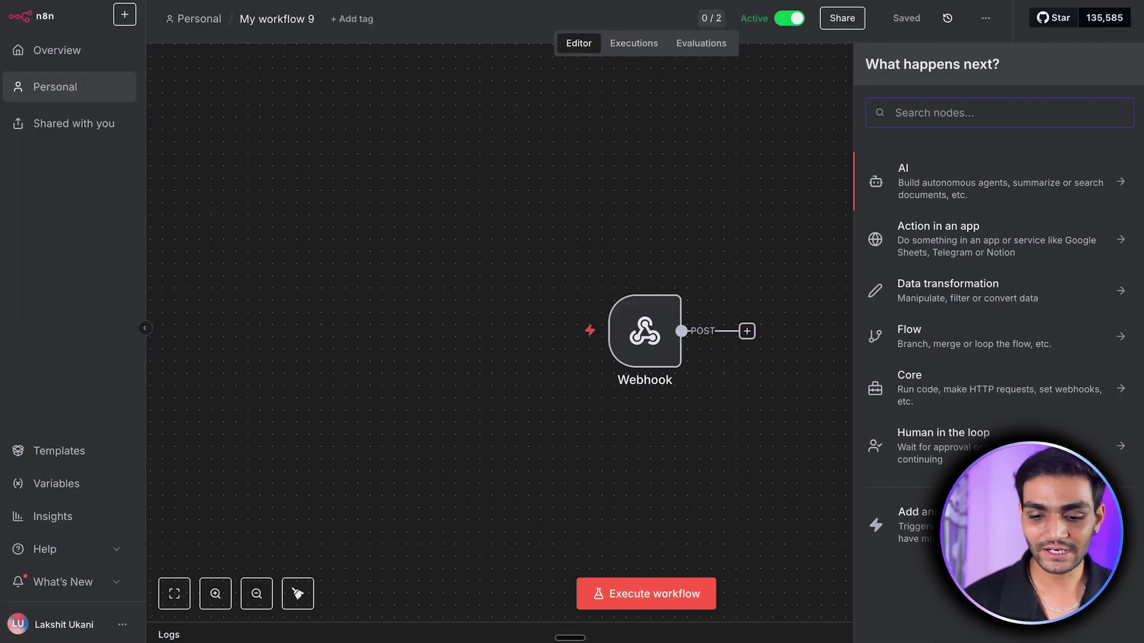
{"action": "type", "text": "respo"}
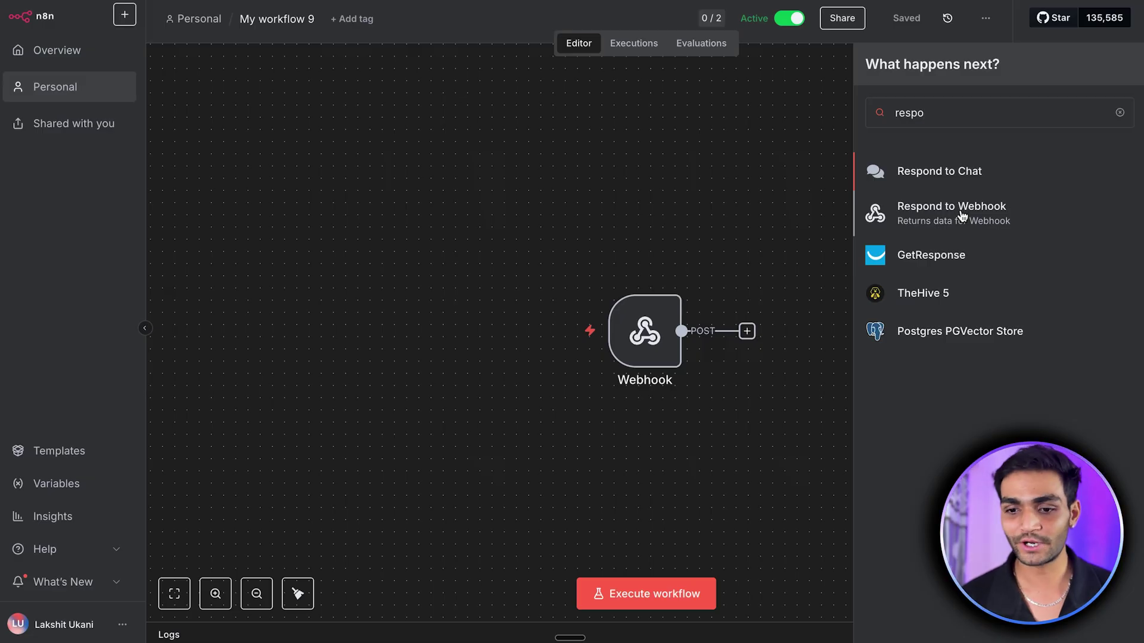
{"action": "left_click", "coordinate": [892, 215]}
{"action": "left_click", "coordinate": [536, 165]}
{"action": "scroll", "coordinate": [505, 327], "scroll_direction": "down", "scroll_amount": 1}
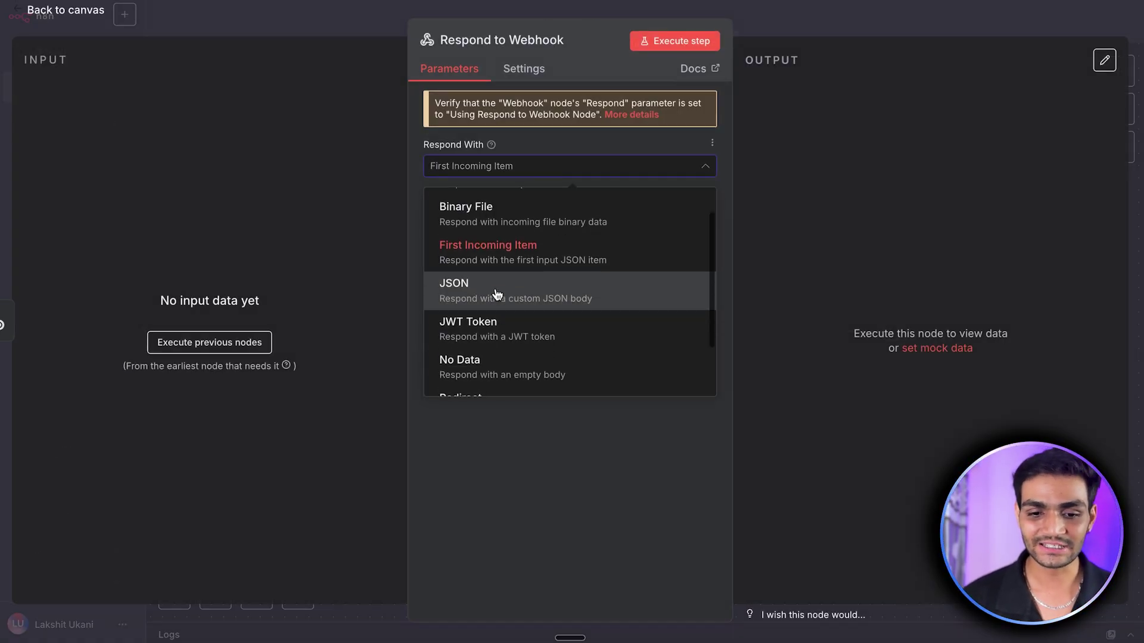
{"action": "left_click", "coordinate": [499, 290]}
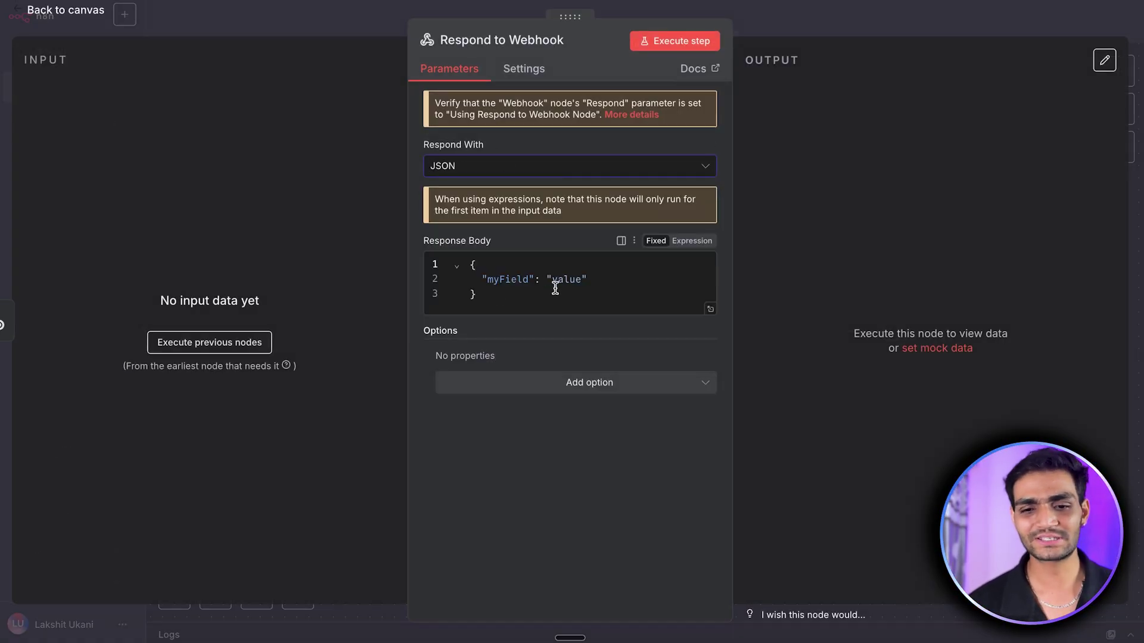
{"action": "left_click", "coordinate": [771, 23]}
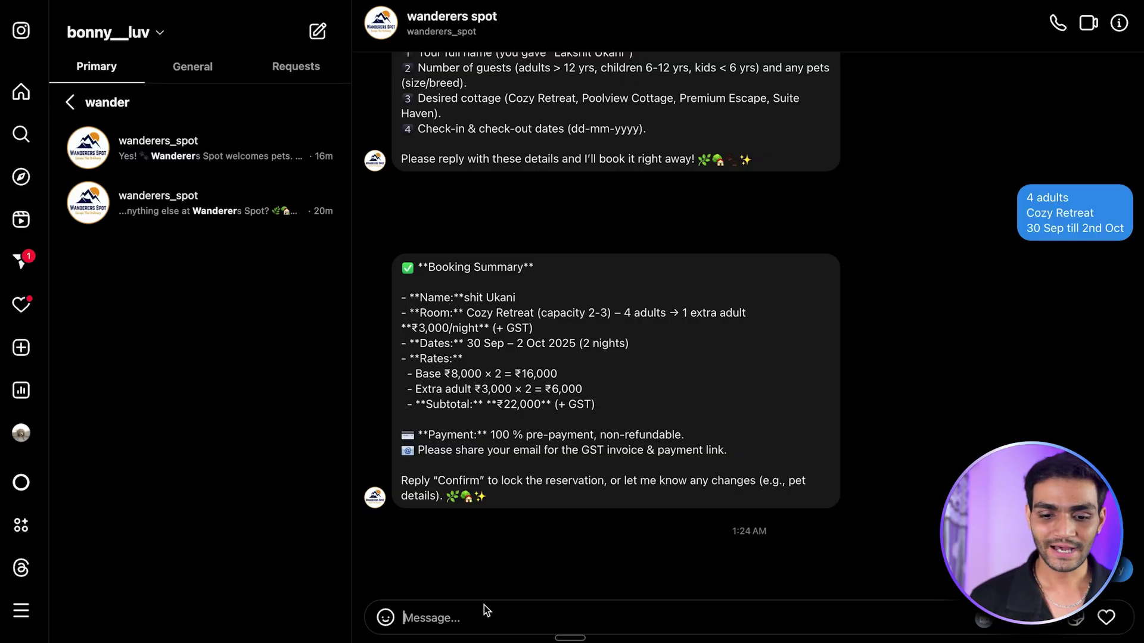
Step: Send the test message "Hi" to the connected Instagram account and open the newest execution in n8n
{"action": "type", "text": "Hi"}
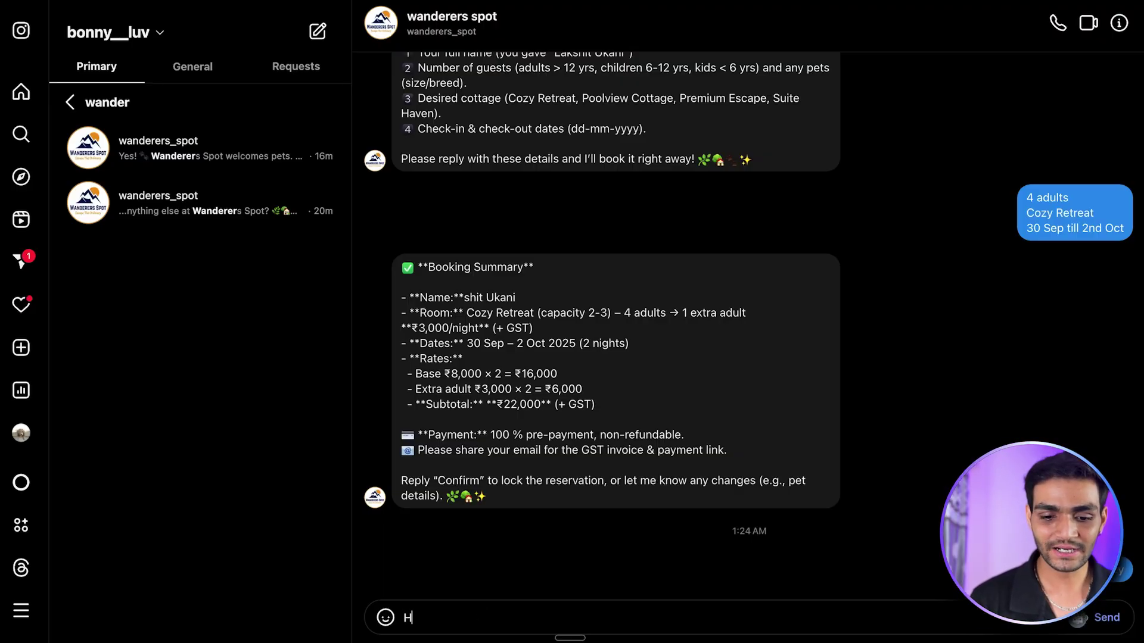
{"action": "key", "text": "Return"}
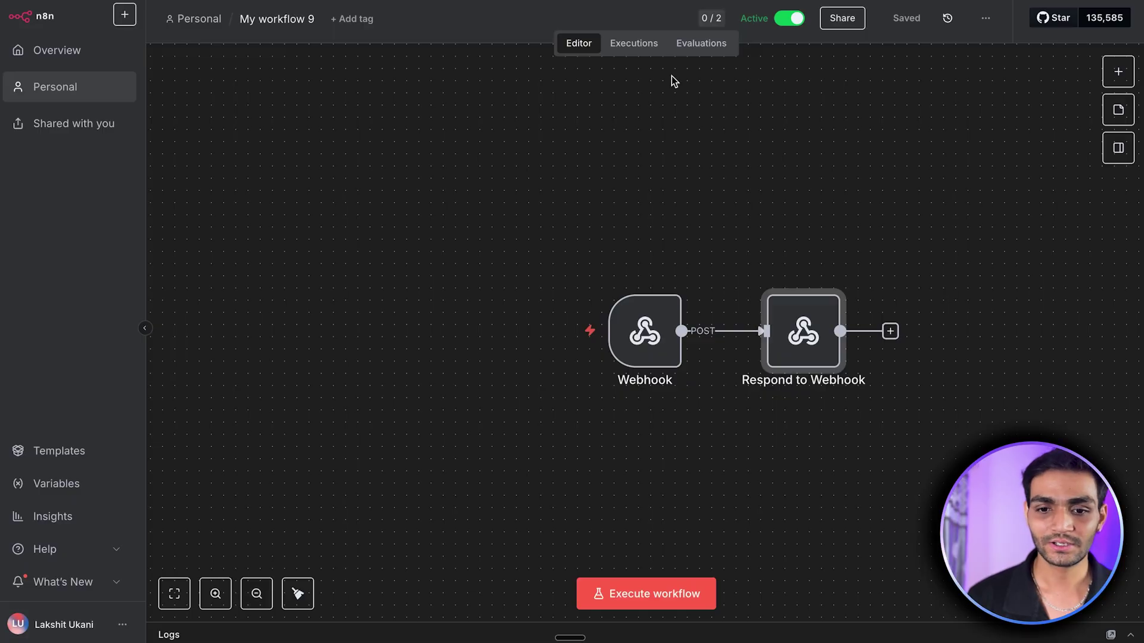
{"action": "left_click", "coordinate": [634, 43]}
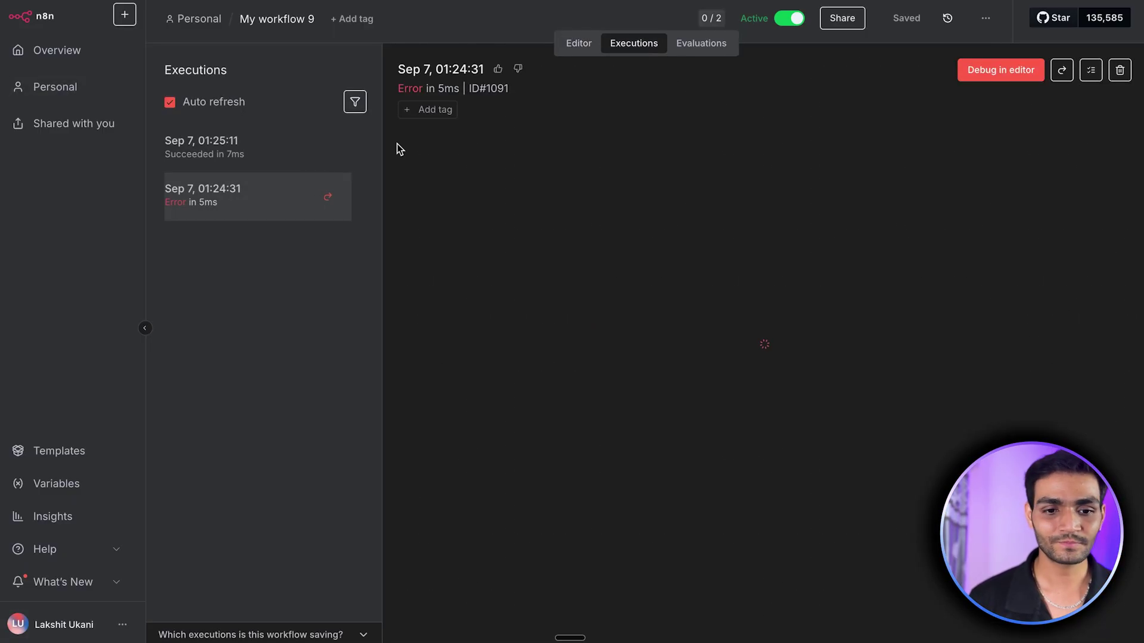
{"action": "left_click", "coordinate": [246, 146]}
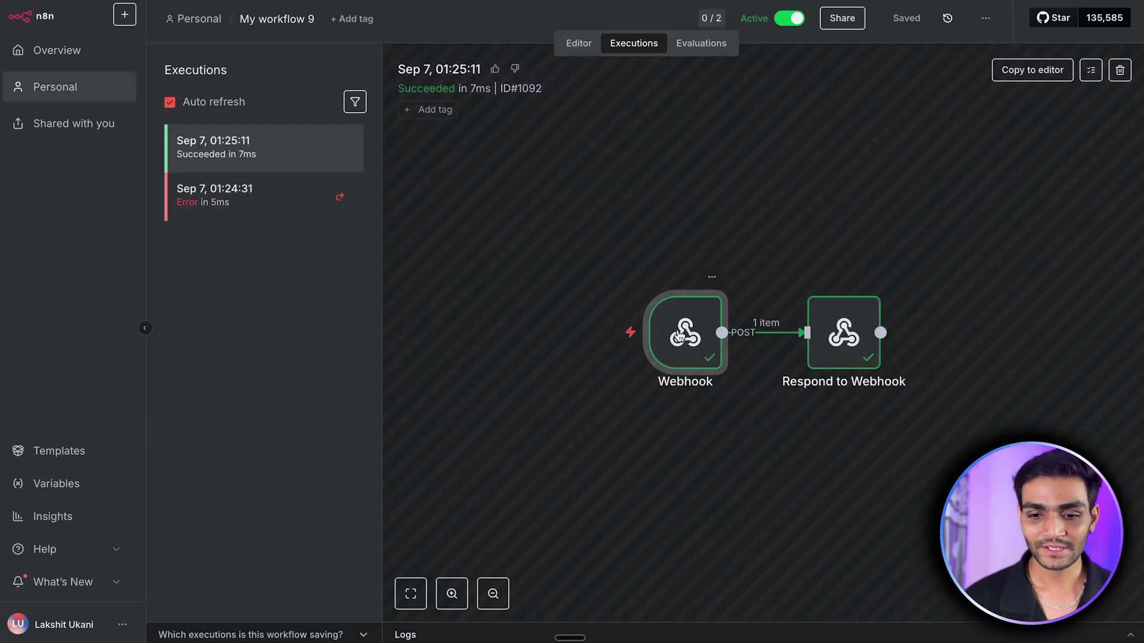
Step: Examine the Webhook node's received data in the execution and compare it with TezDM's example POST payload
{"action": "double_click", "coordinate": [679, 331]}
{"action": "left_click_drag", "start_coordinate": [370, 441], "coordinate": [538, 456]}
{"action": "left_click", "coordinate": [406, 456]}
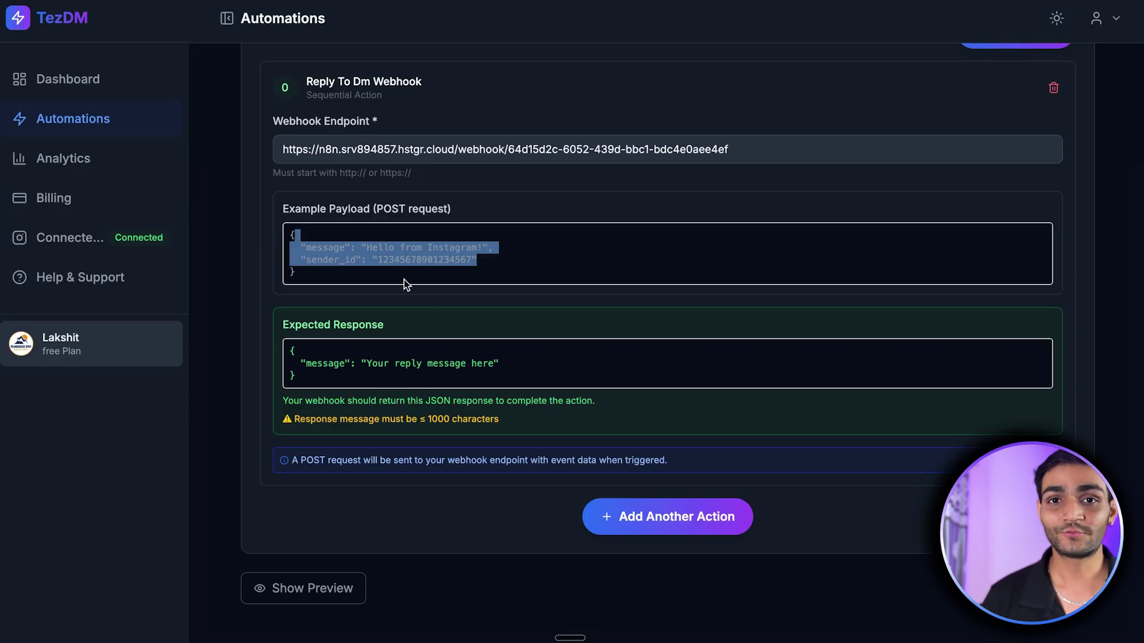
{"action": "left_click", "coordinate": [381, 278]}
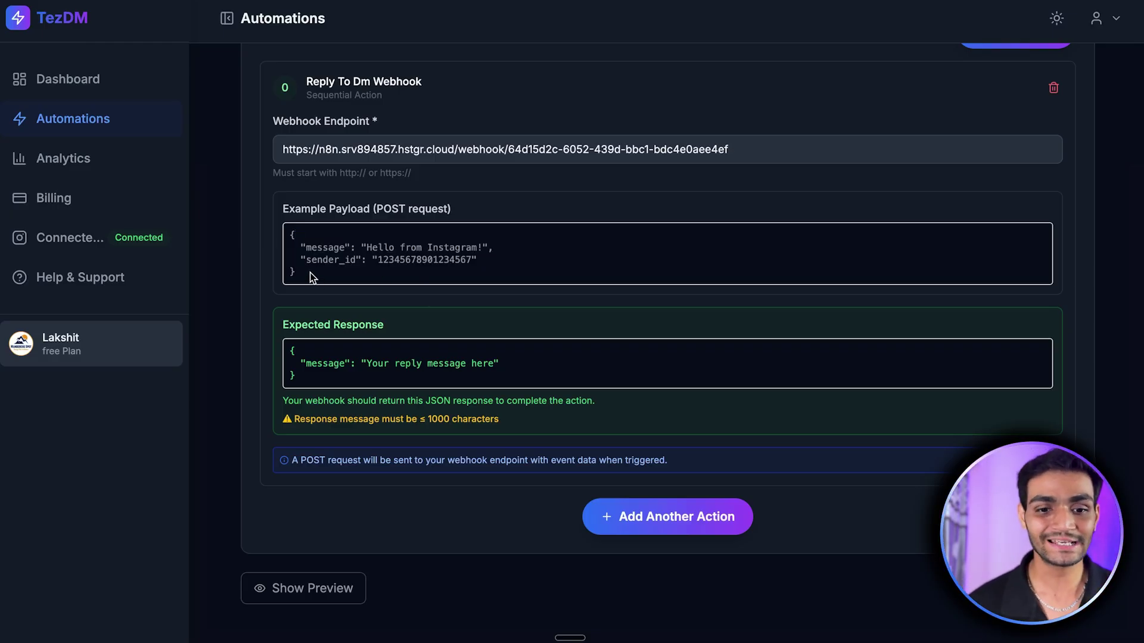
Step: Review the message and sender_id fields of TezDM's example payload against the execution's webhook body, and close the Webhook node's output
{"action": "left_click_drag", "start_coordinate": [292, 248], "coordinate": [499, 248]}
{"action": "left_click_drag", "start_coordinate": [290, 261], "coordinate": [538, 264]}
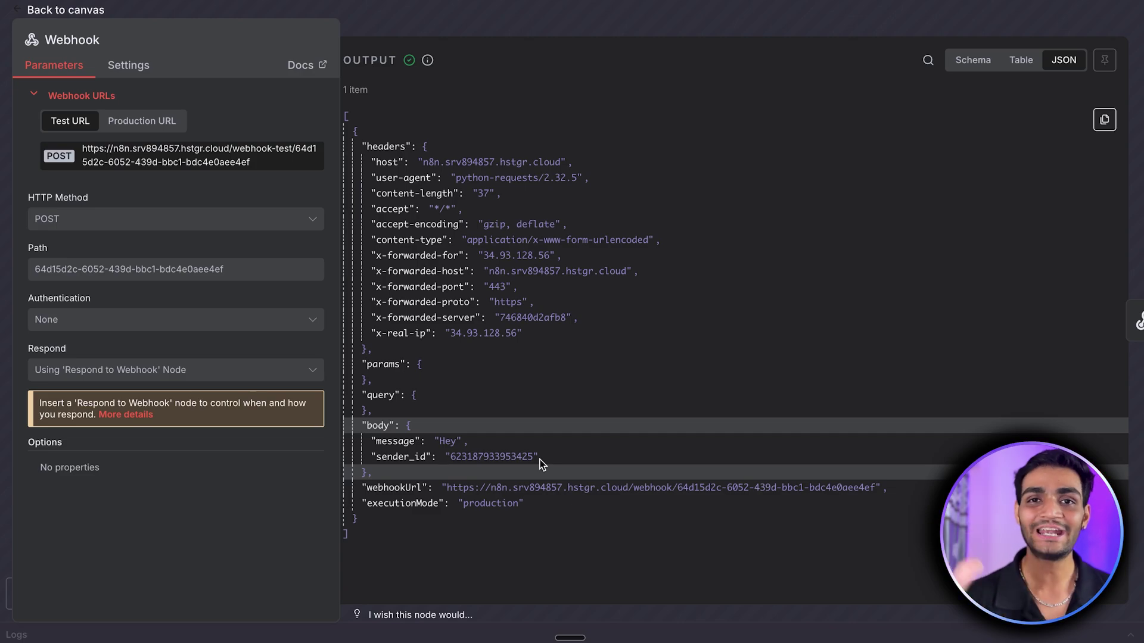
{"action": "key", "text": "Escape"}
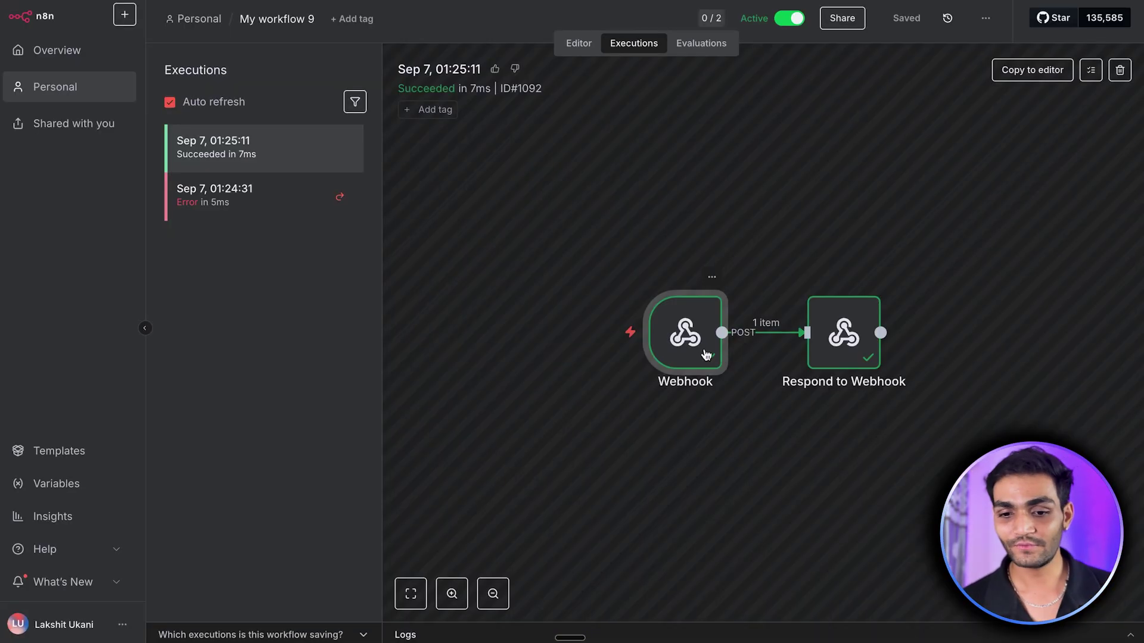
Step: Copy the successful execution's data into the workflow editor and check the pinned output of the Webhook node
{"action": "left_click", "coordinate": [1019, 75]}
{"action": "double_click", "coordinate": [502, 338]}
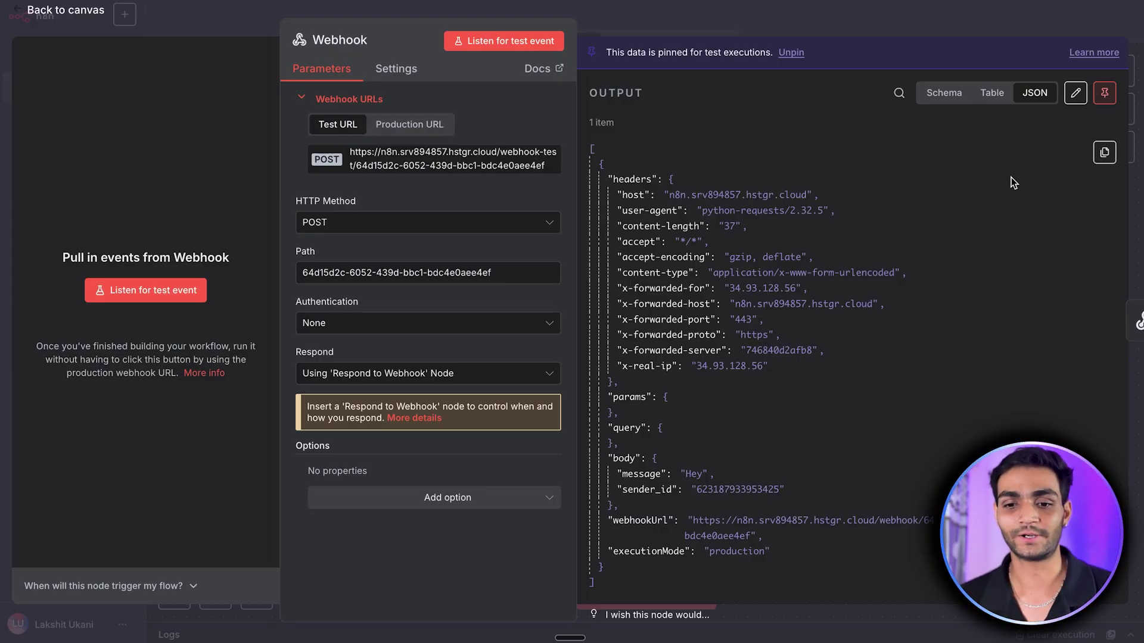
{"action": "key", "text": "Escape"}
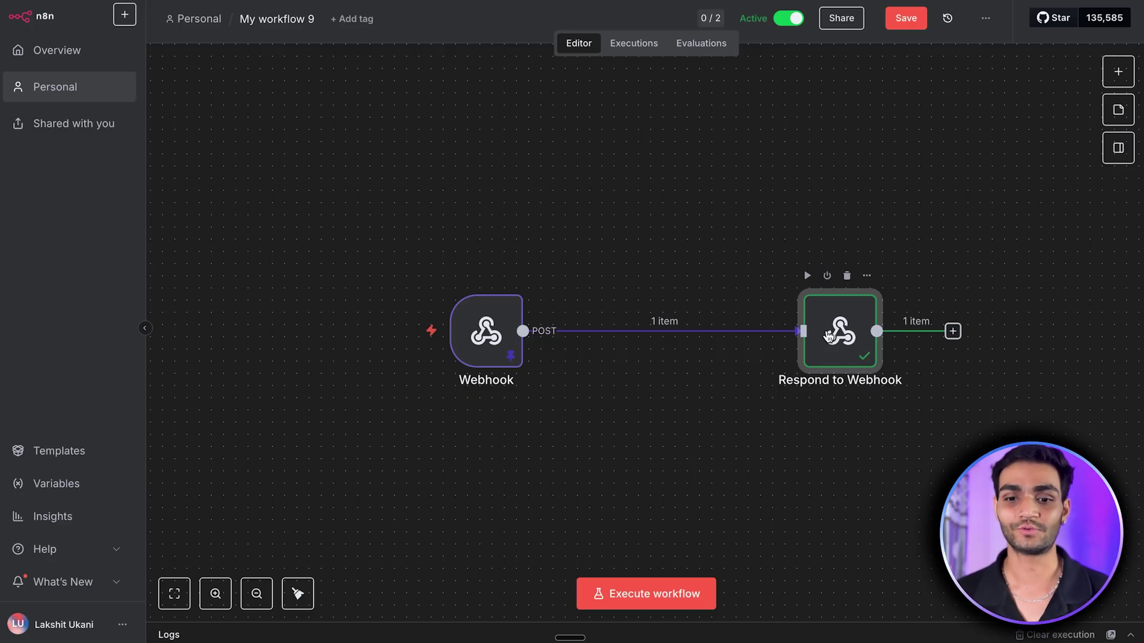
Step: Insert an AI Agent node between the Webhook and Respond to Webhook nodes, and place it midway between them
{"action": "left_click", "coordinate": [651, 333]}
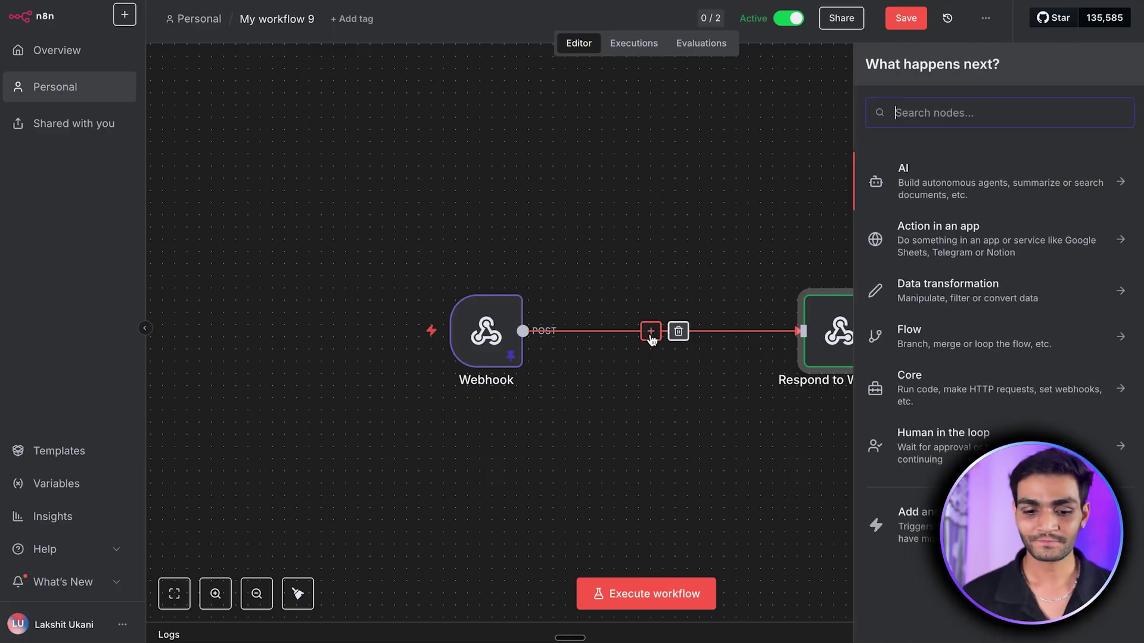
{"action": "type", "text": "ai age"}
{"action": "left_click", "coordinate": [947, 178]}
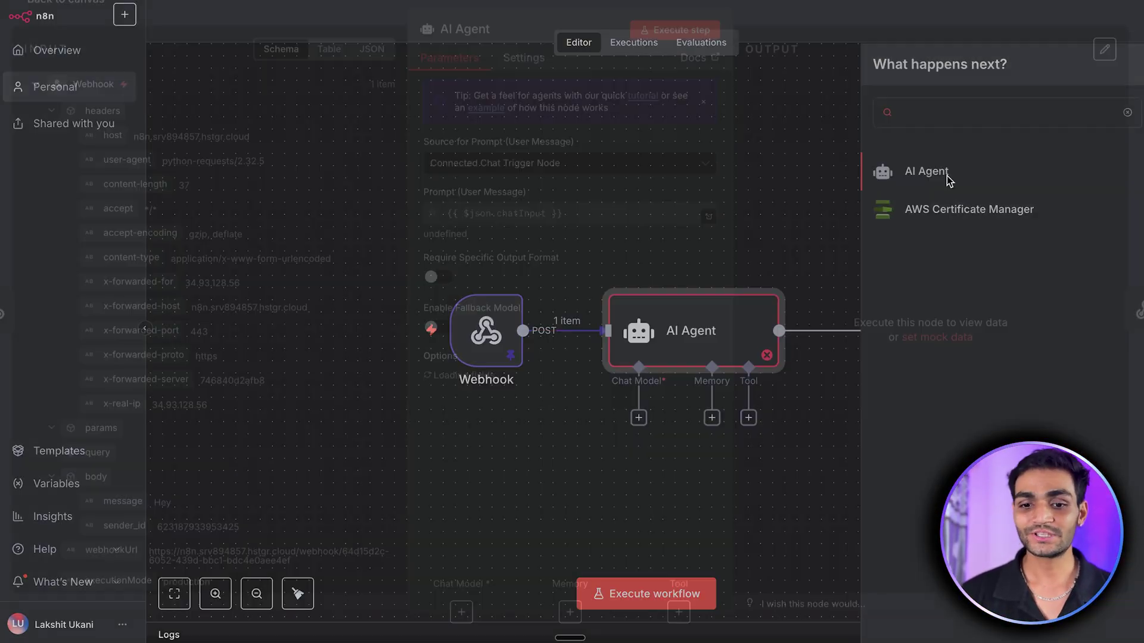
{"action": "left_click", "coordinate": [776, 30]}
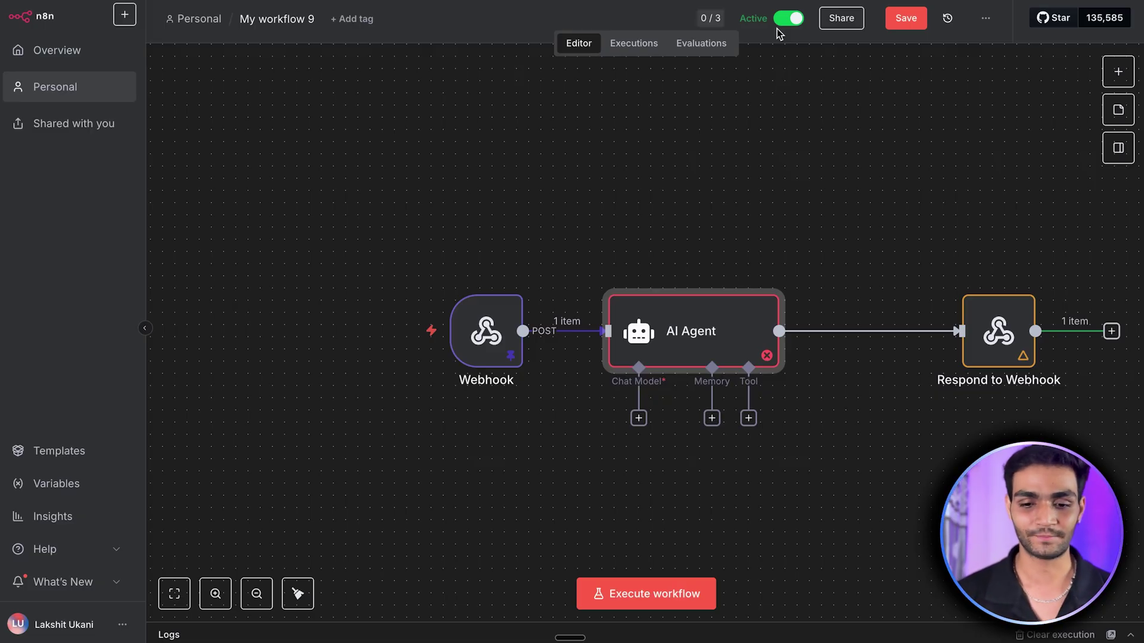
{"action": "left_click_drag", "start_coordinate": [697, 346], "coordinate": [735, 346]}
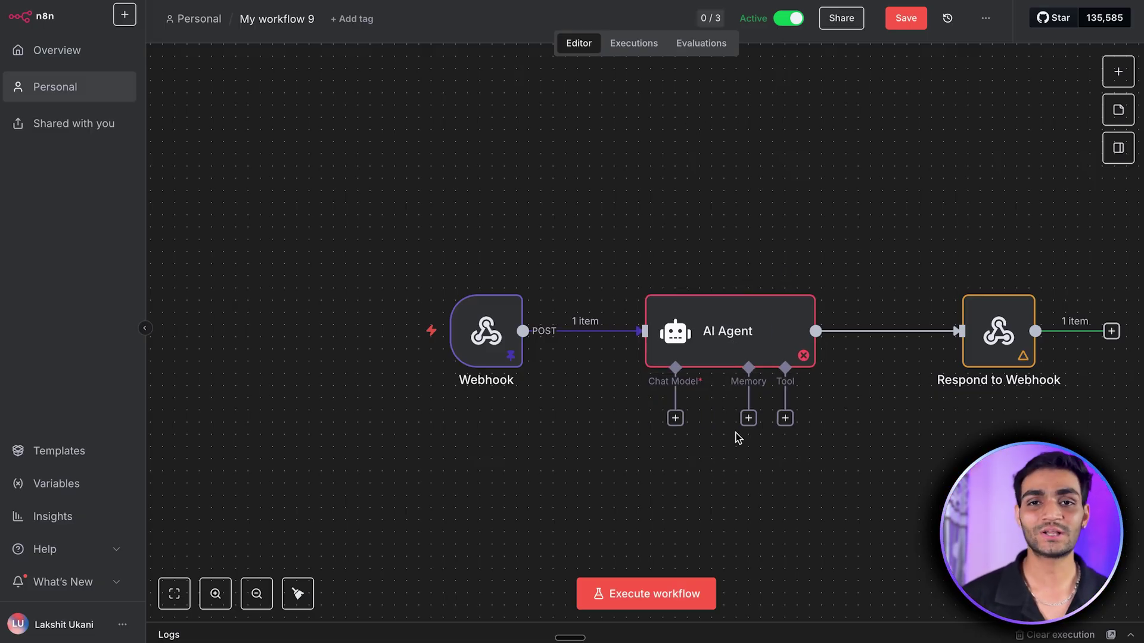
Step: Attach an OpenRouter Chat Model to the AI Agent as its chat model and place it directly below the agent
{"action": "left_click", "coordinate": [675, 418]}
{"action": "type", "text": "open"}
{"action": "left_click", "coordinate": [903, 232]}
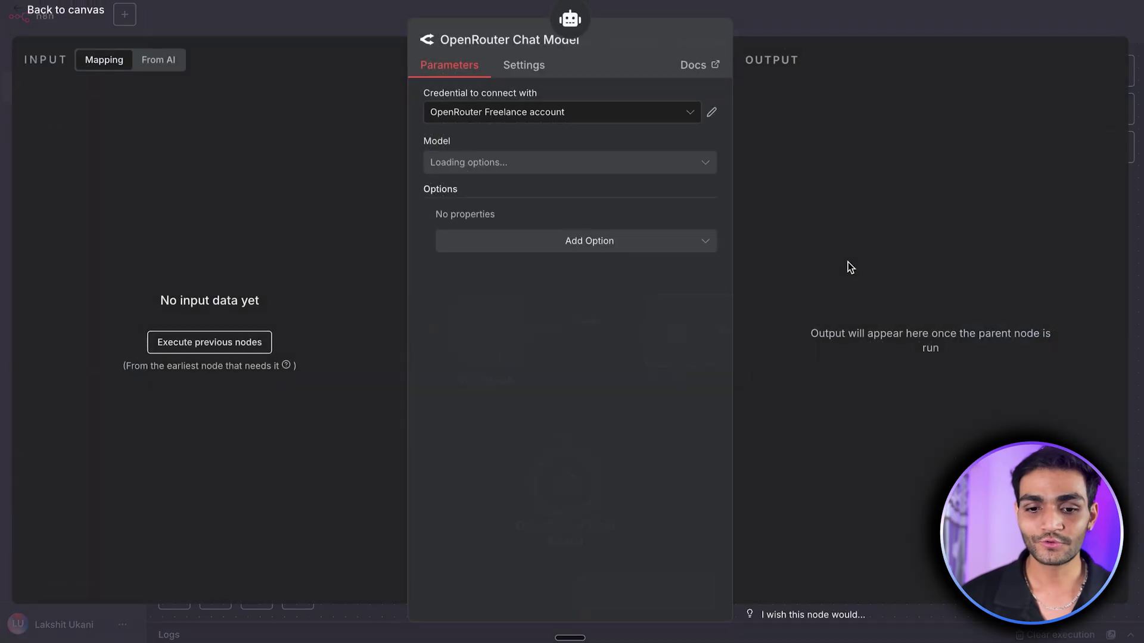
{"action": "left_click", "coordinate": [818, 3]}
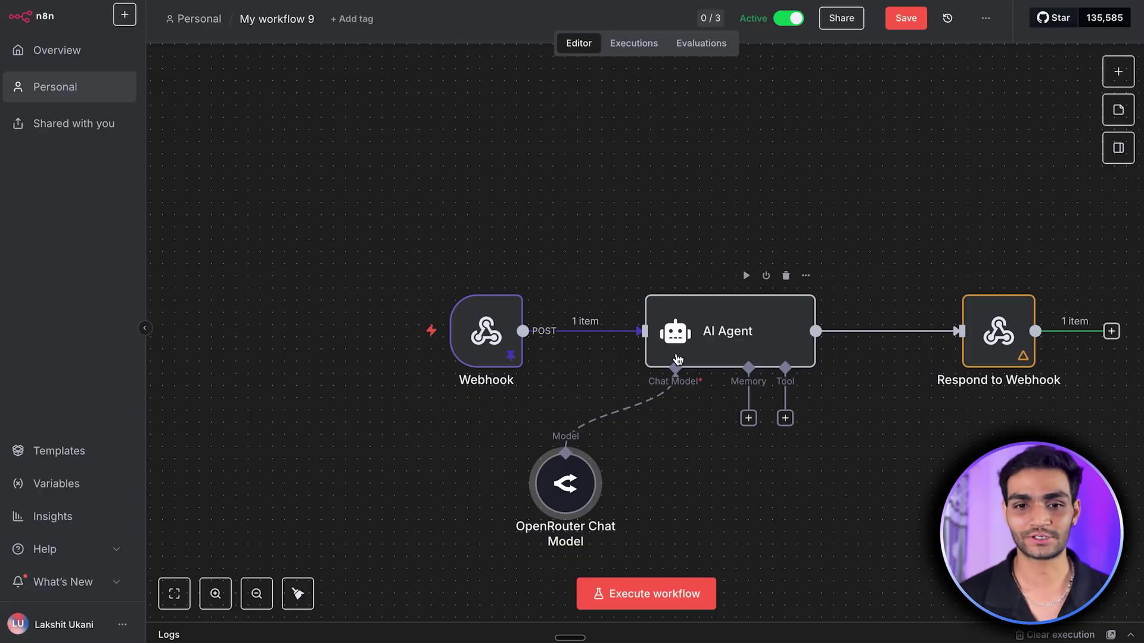
{"action": "left_click_drag", "start_coordinate": [573, 488], "coordinate": [671, 489]}
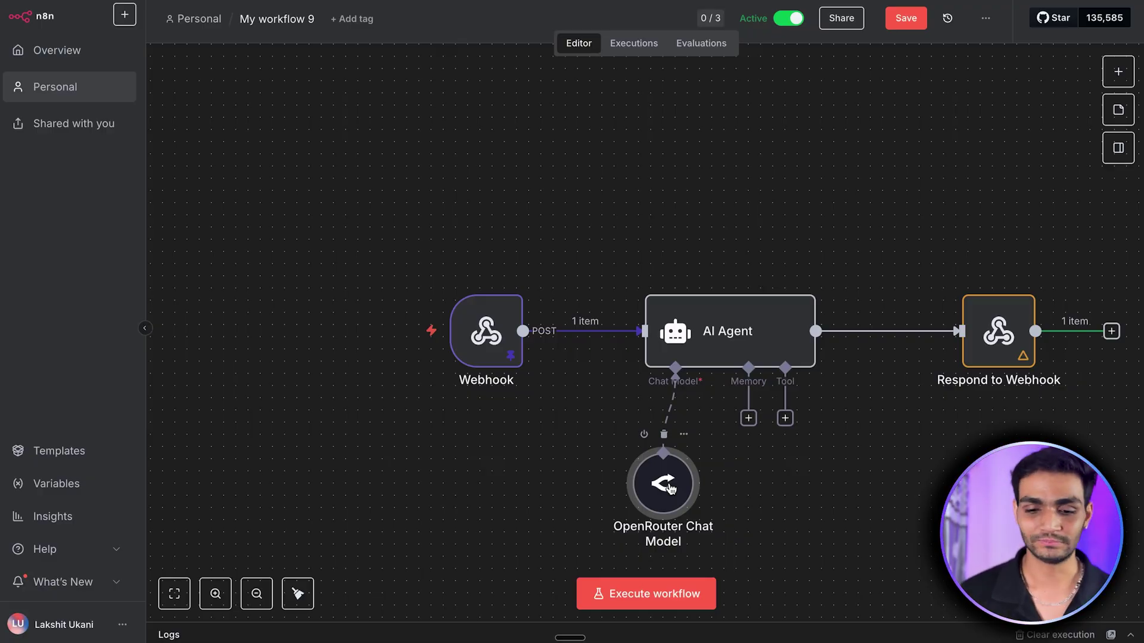
Step: Set the OpenRouter Chat Model's model to openai/gpt-oss-120b
{"action": "double_click", "coordinate": [673, 492]}
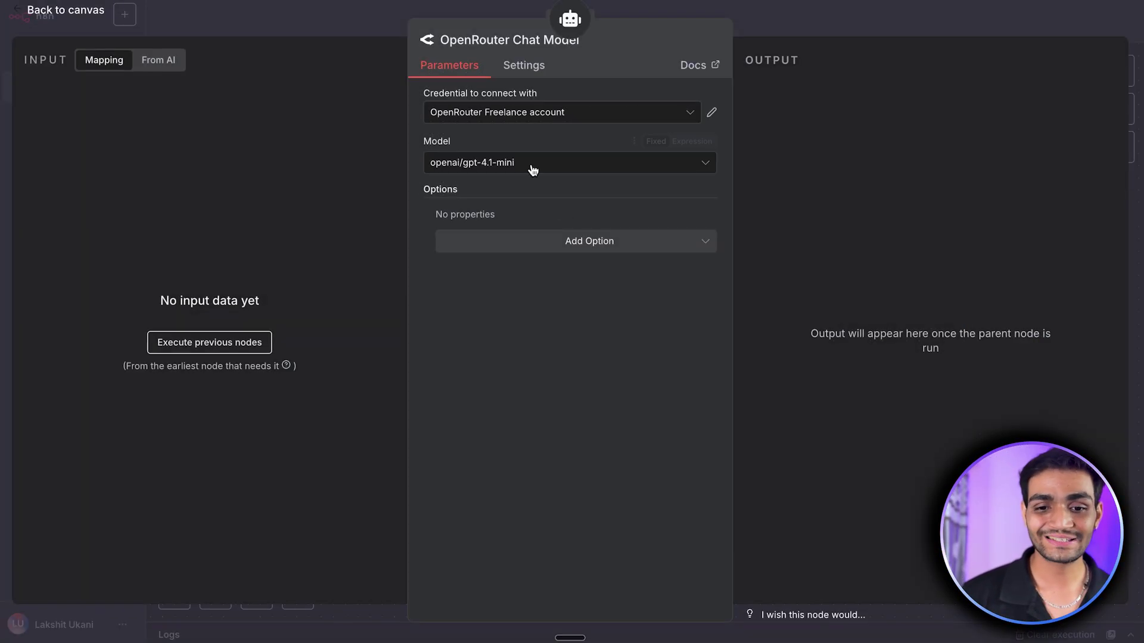
{"action": "left_click", "coordinate": [531, 167]}
{"action": "scroll", "coordinate": [525, 293], "scroll_direction": "down", "scroll_amount": 5}
{"action": "scroll", "coordinate": [525, 291], "scroll_direction": "up", "scroll_amount": 1}
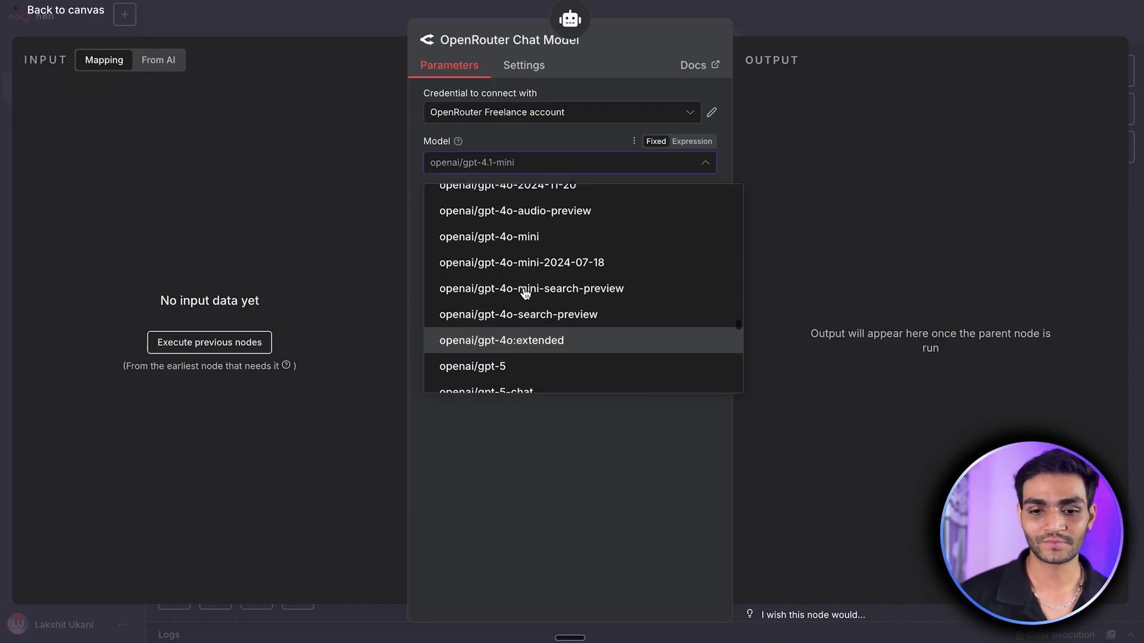
{"action": "scroll", "coordinate": [534, 214], "scroll_direction": "down", "scroll_amount": 10}
{"action": "scroll", "coordinate": [534, 212], "scroll_direction": "down", "scroll_amount": 2}
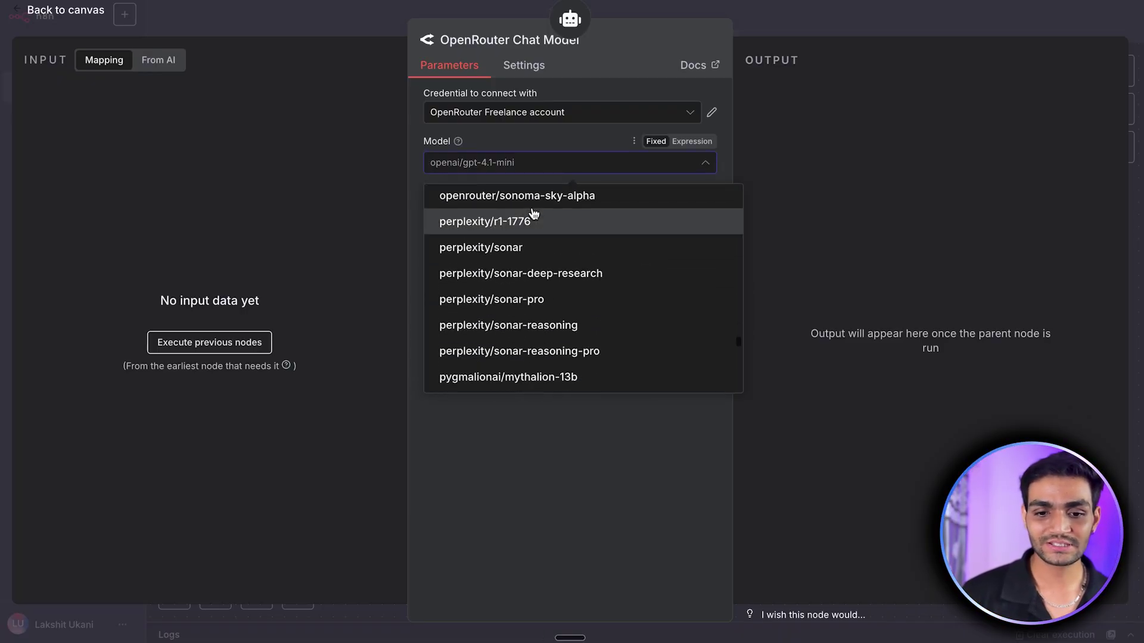
{"action": "scroll", "coordinate": [500, 306], "scroll_direction": "down", "scroll_amount": 10}
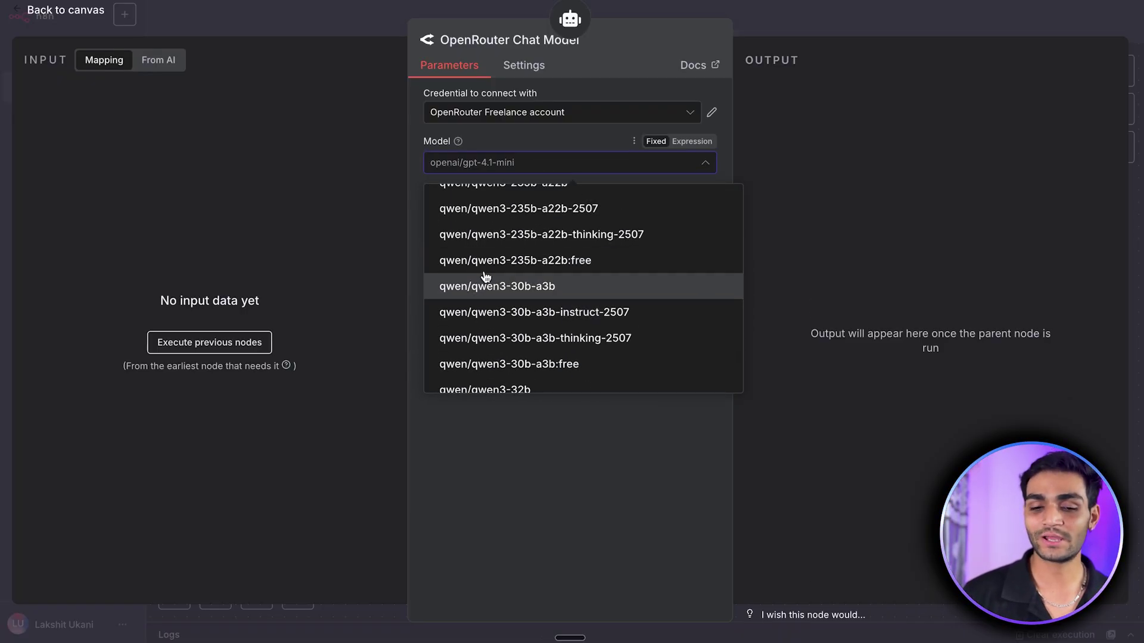
{"action": "scroll", "coordinate": [488, 282], "scroll_direction": "up", "scroll_amount": 10}
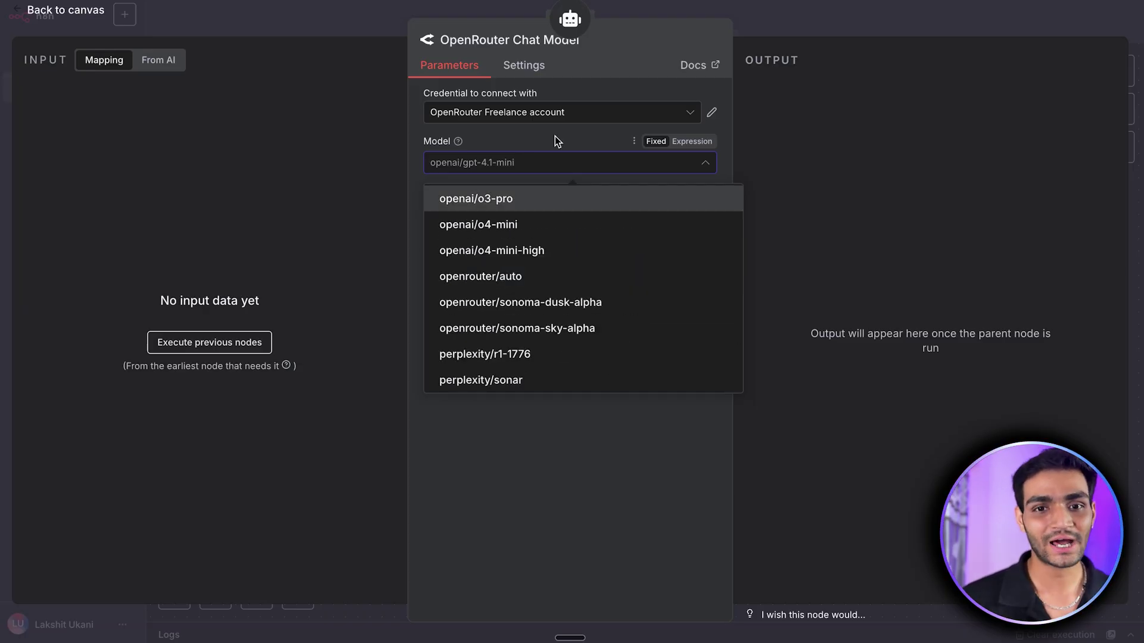
{"action": "type", "text": "gpt"}
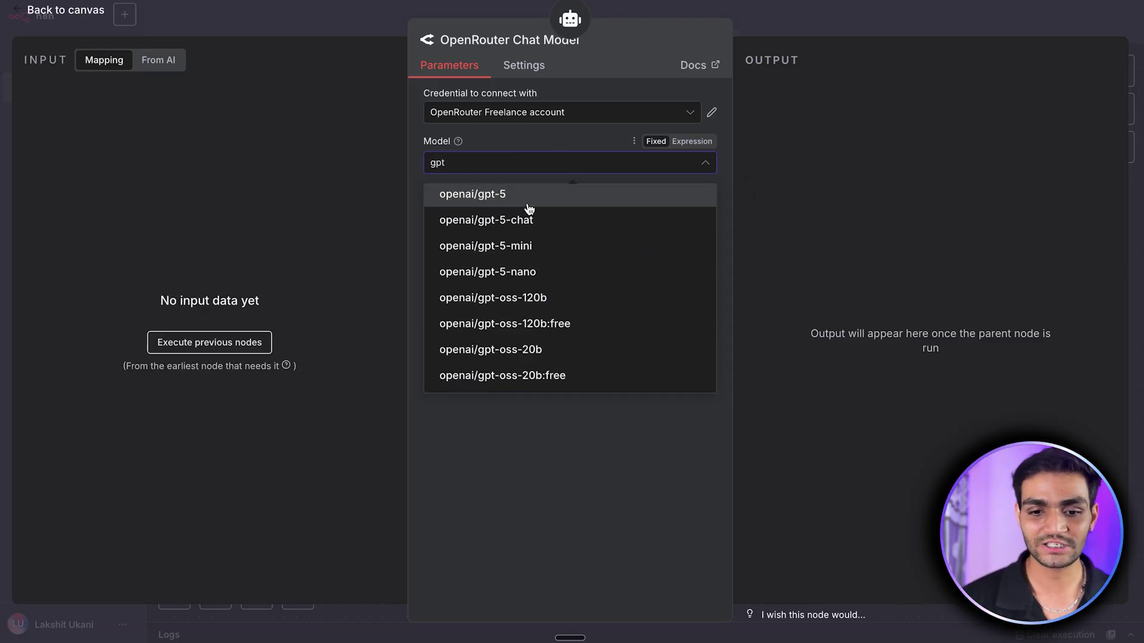
{"action": "left_click", "coordinate": [538, 295]}
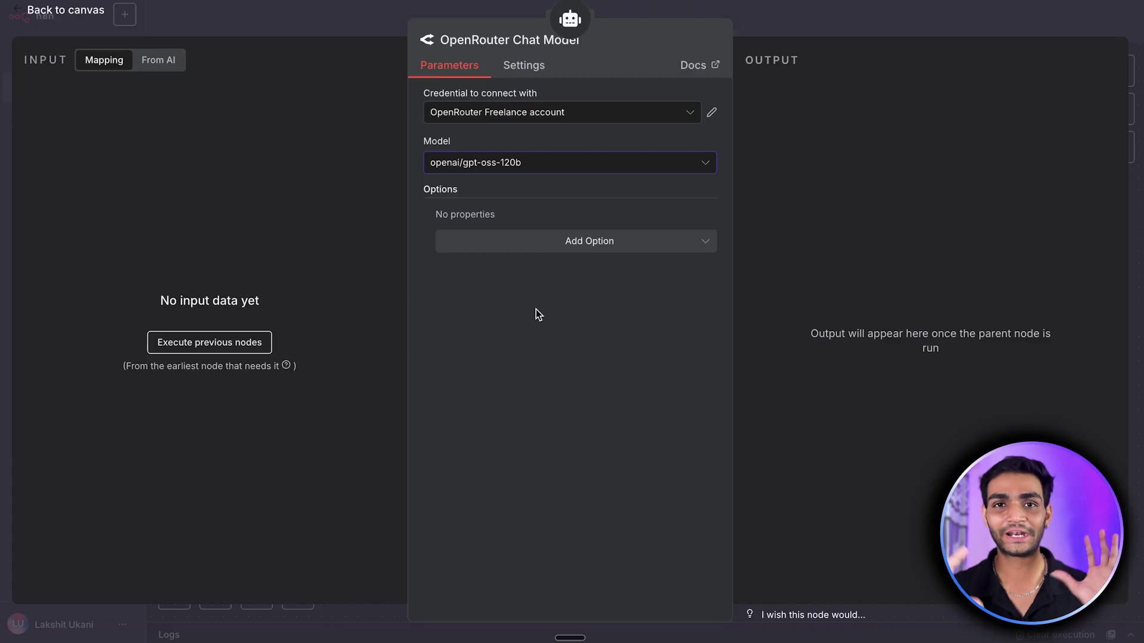
{"action": "left_click", "coordinate": [742, 29]}
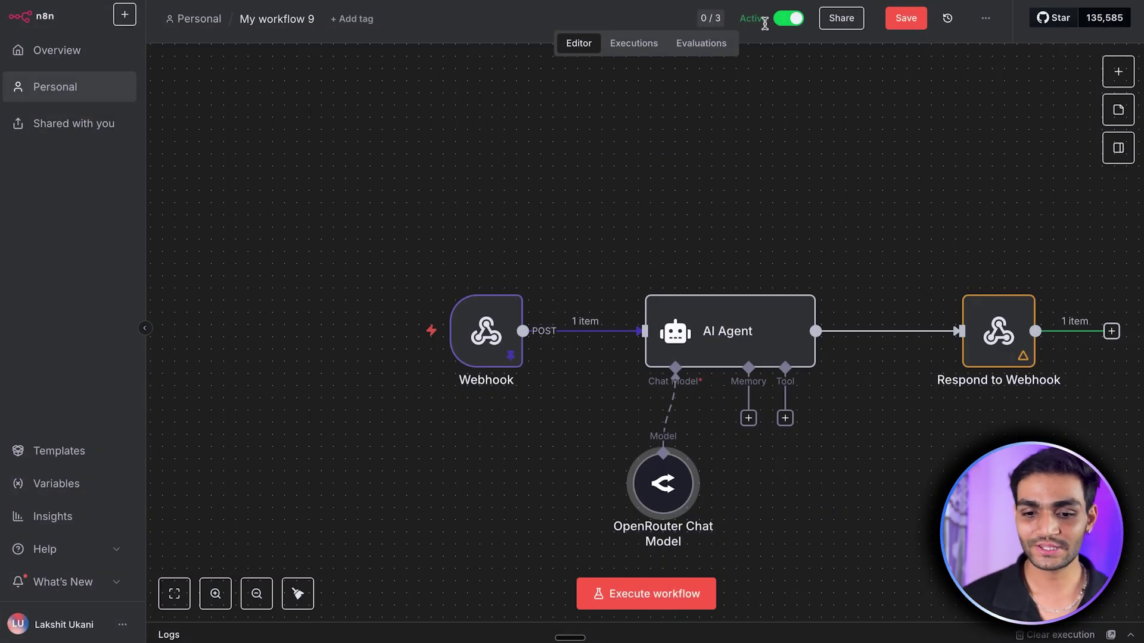
Step: Attach a Simple Memory to the AI Agent and set its Session ID to Define below
{"action": "left_click", "coordinate": [751, 420]}
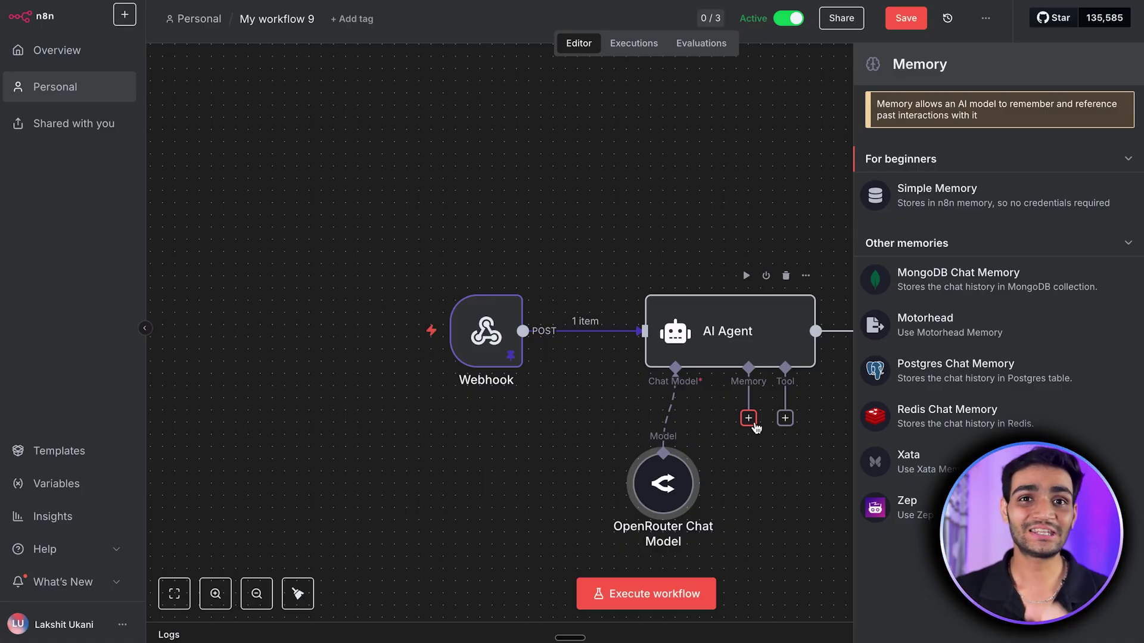
{"action": "left_click", "coordinate": [988, 203]}
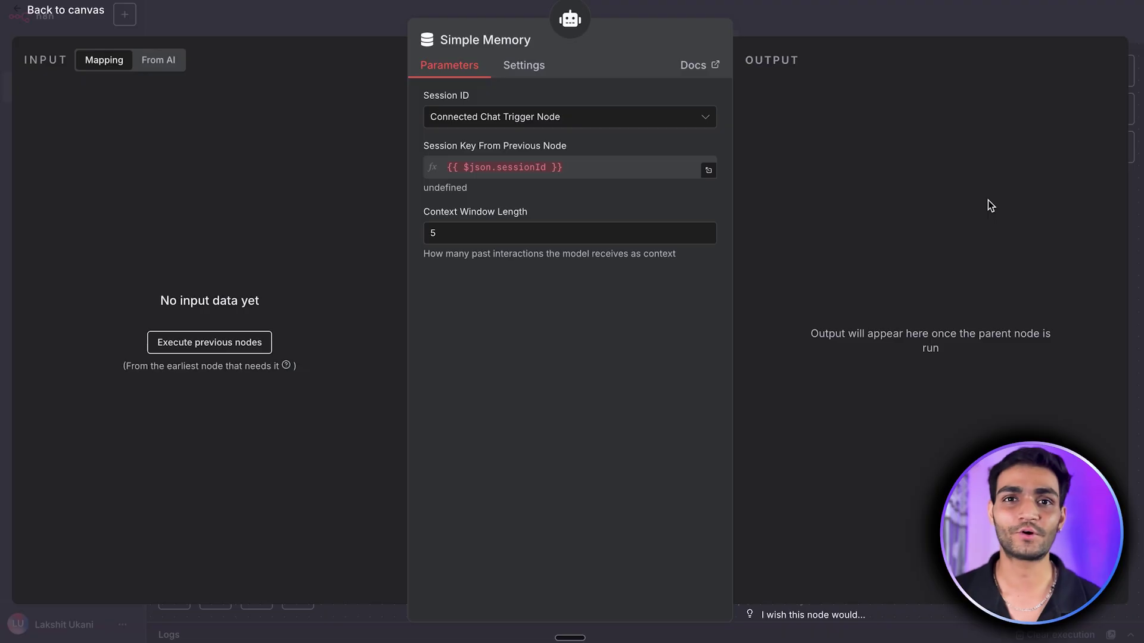
{"action": "left_click", "coordinate": [573, 117]}
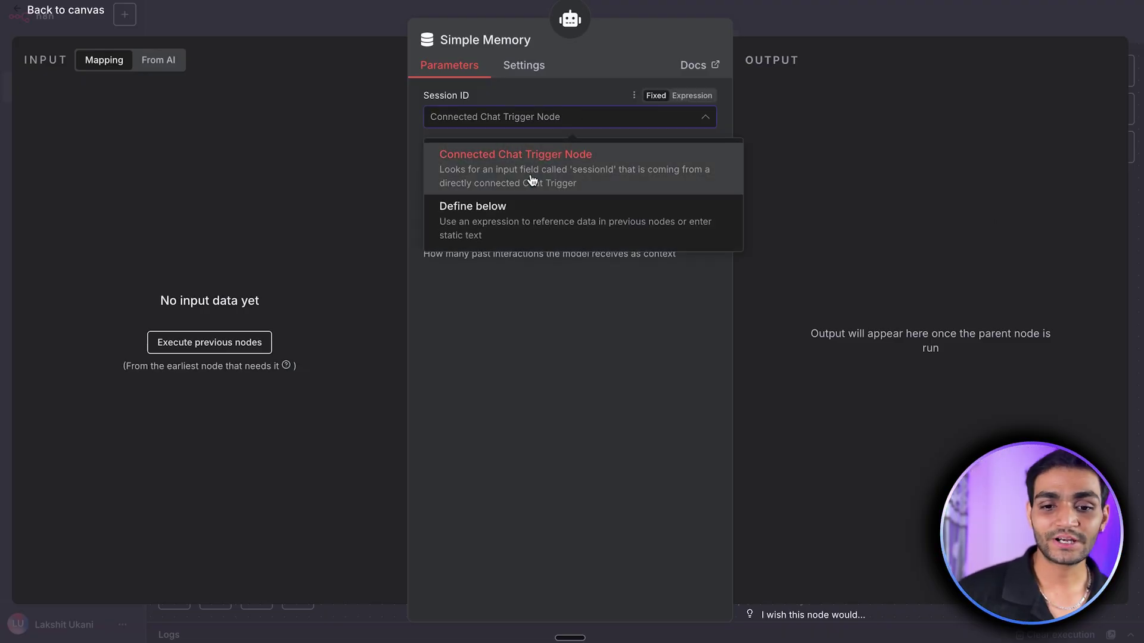
{"action": "left_click", "coordinate": [528, 221]}
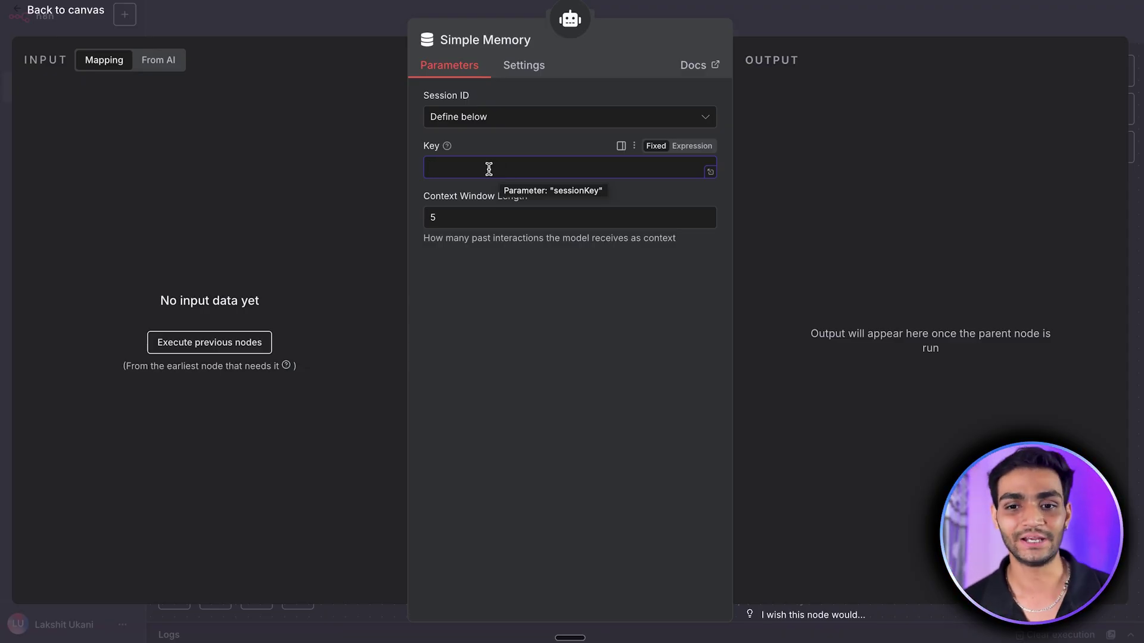
{"action": "key", "text": "Escape"}
Step: Find sender_id in the Webhook node's output and set the Simple Memory key to {{ $json.body.sender_id }}
{"action": "double_click", "coordinate": [486, 330]}
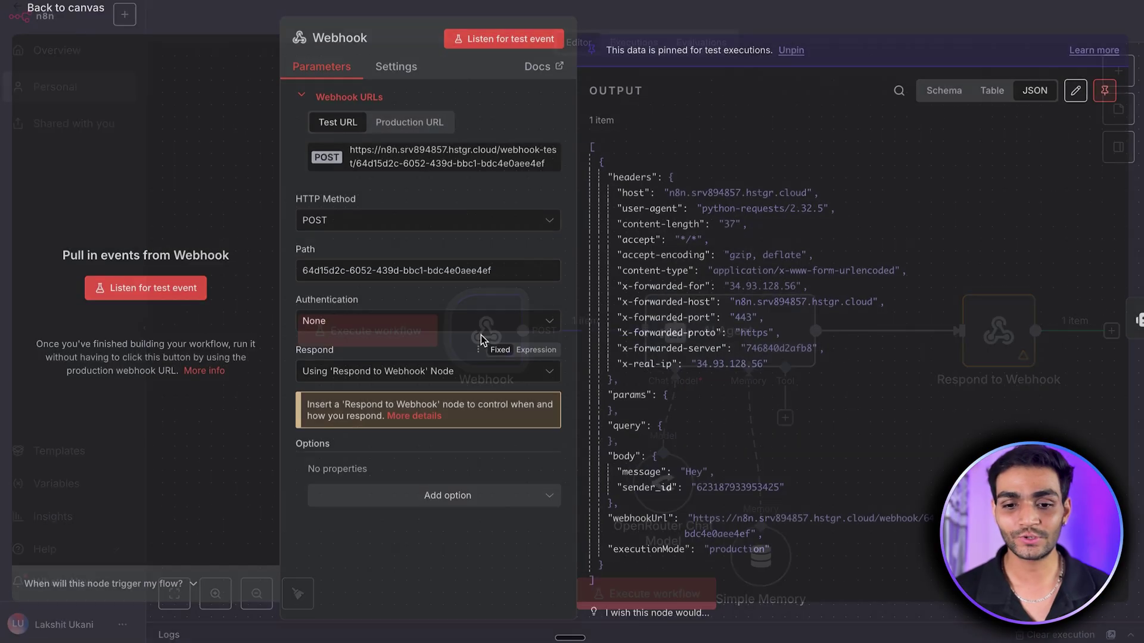
{"action": "left_click_drag", "start_coordinate": [654, 490], "coordinate": [791, 486]}
{"action": "left_click", "coordinate": [800, 483]}
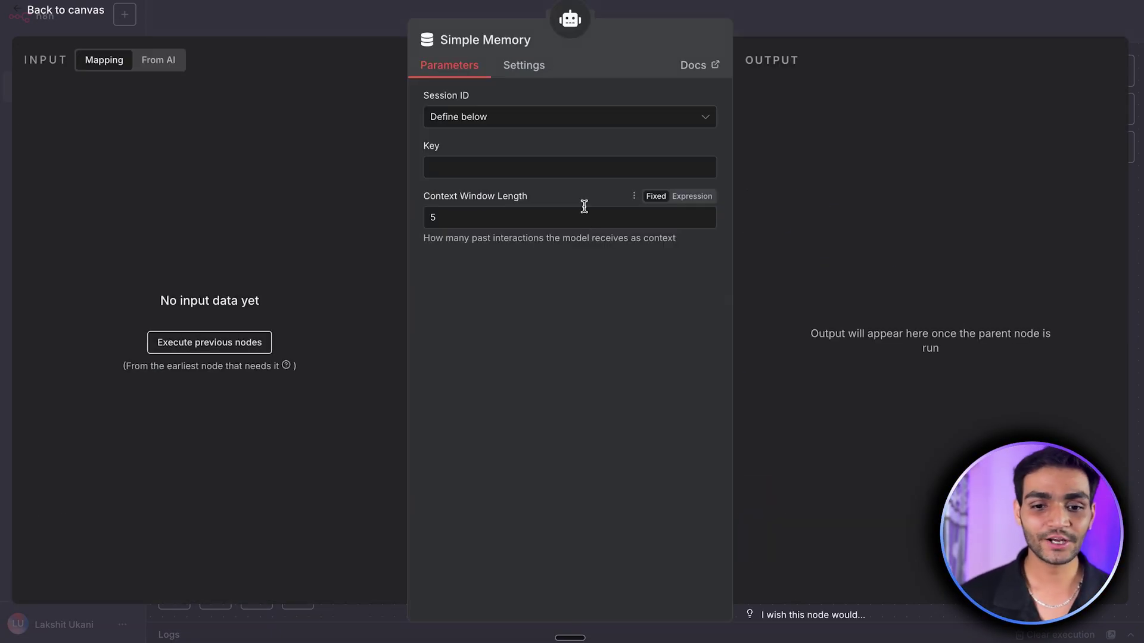
{"action": "left_click", "coordinate": [530, 168]}
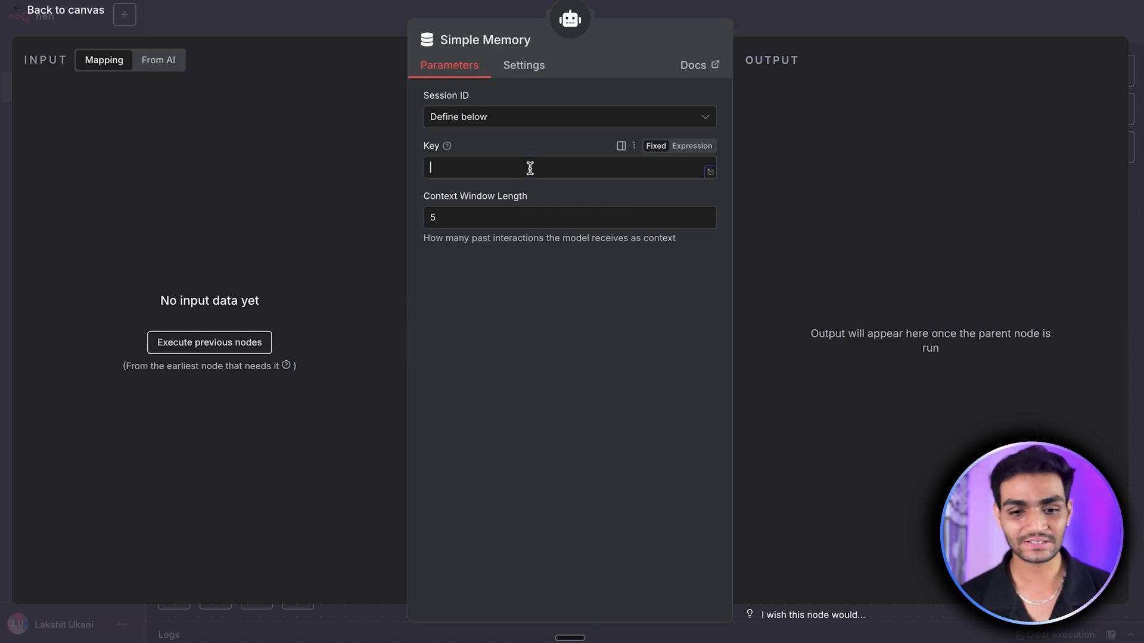
{"action": "type", "text": "{{ $json.body.sender_id }}"}
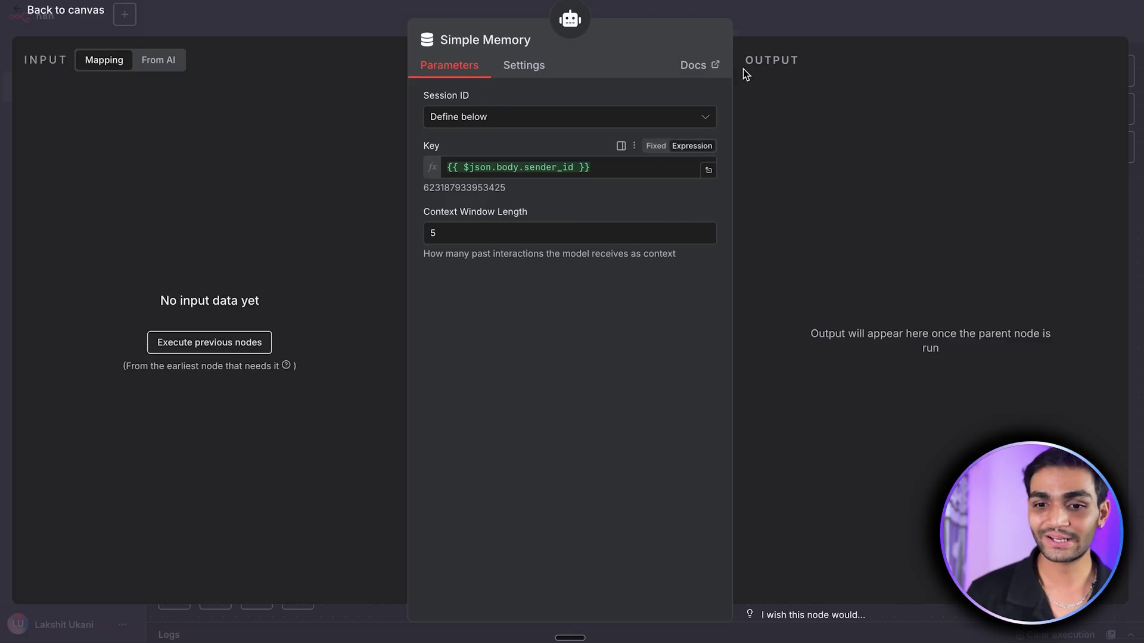
Step: Set the Simple Memory's context window length to 10 and return to the canvas
{"action": "left_click", "coordinate": [506, 233]}
{"action": "key", "text": "BackSpace"}
{"action": "type", "text": "10"}
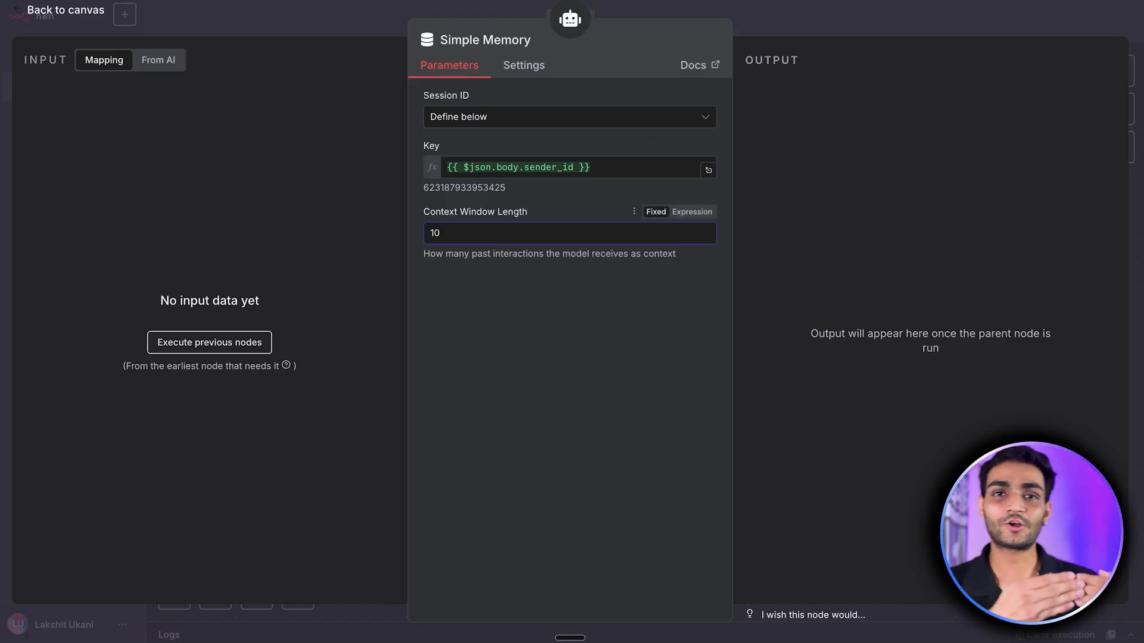
{"action": "left_click", "coordinate": [785, 35]}
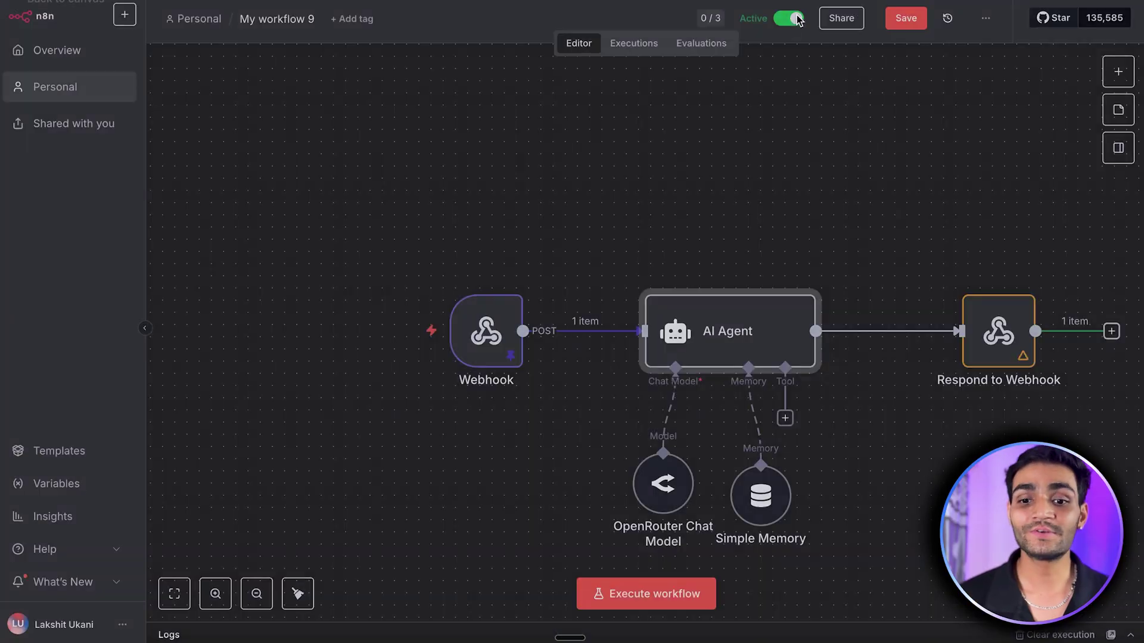
Step: Set the AI Agent's prompt source to Define below and map the webhook's body message as its user prompt, {{ $json.body.message }}
{"action": "double_click", "coordinate": [715, 331]}
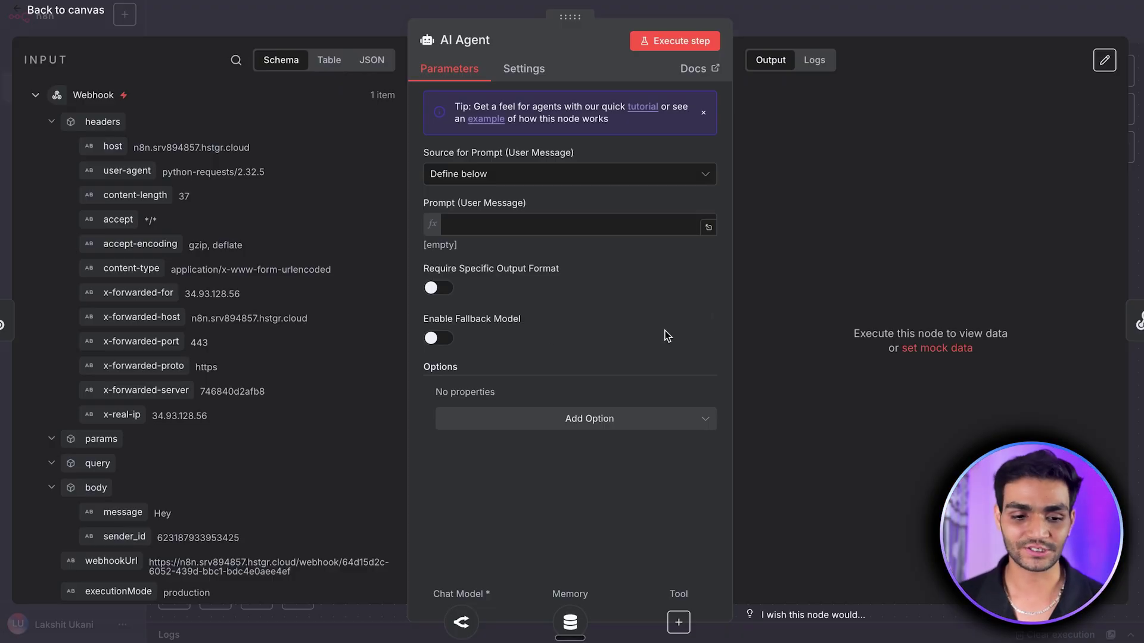
{"action": "scroll", "coordinate": [240, 456], "scroll_direction": "down", "scroll_amount": 1}
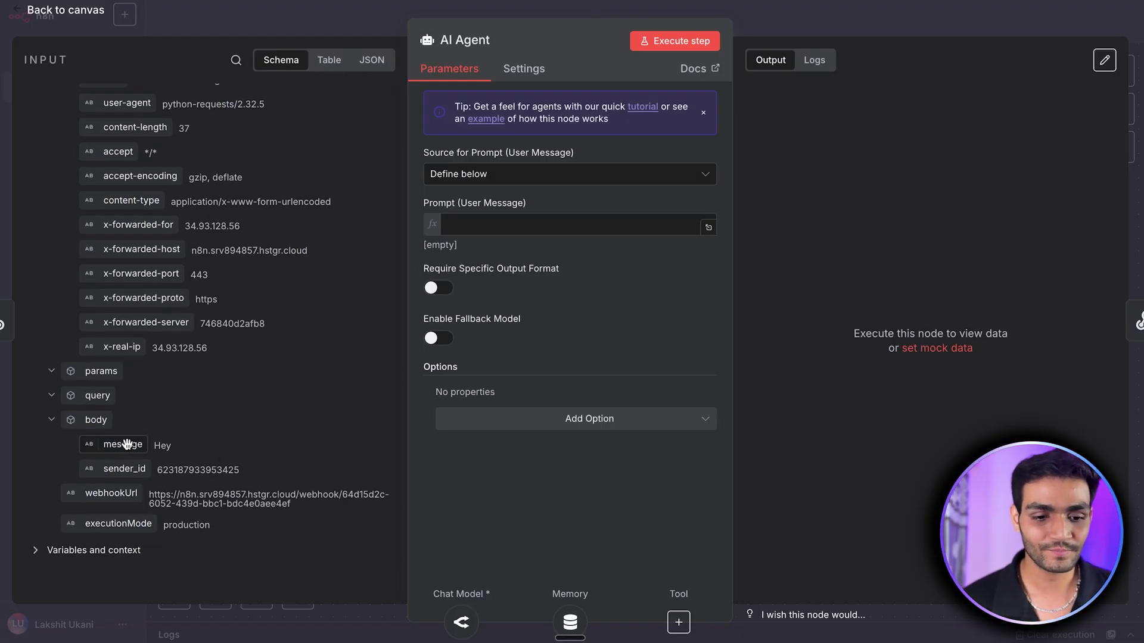
{"action": "left_click_drag", "start_coordinate": [126, 445], "coordinate": [473, 231]}
{"action": "left_click", "coordinate": [584, 343]}
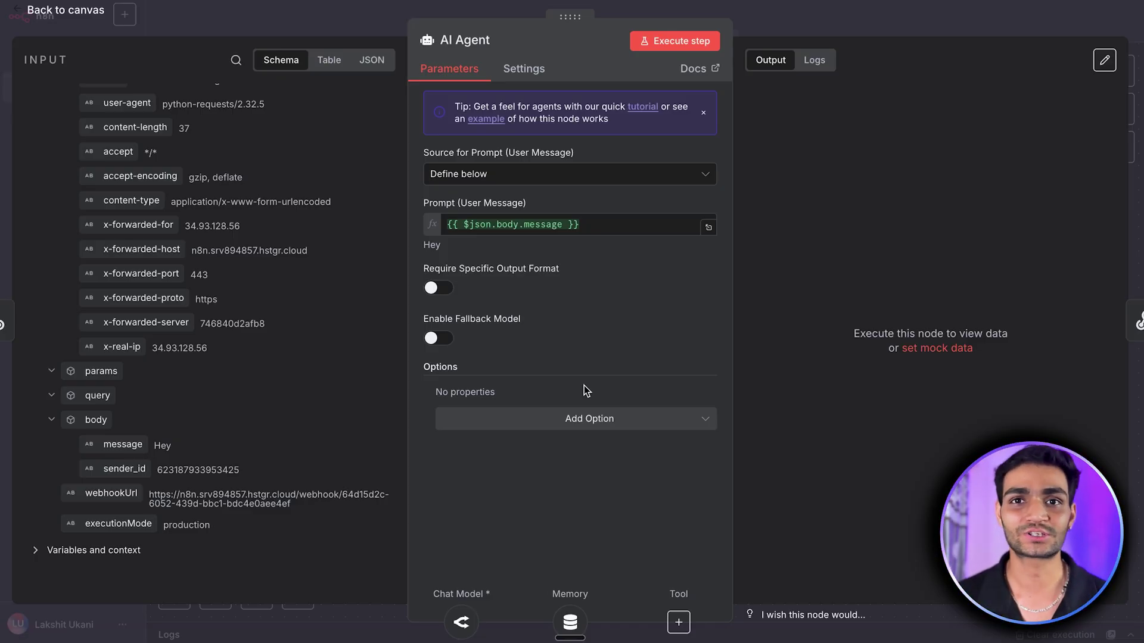
Step: Add a System Message option to the AI Agent as an expression and paste the Wanderers Spot virtual assistant prompt in the expanded editor
{"action": "left_click", "coordinate": [588, 420]}
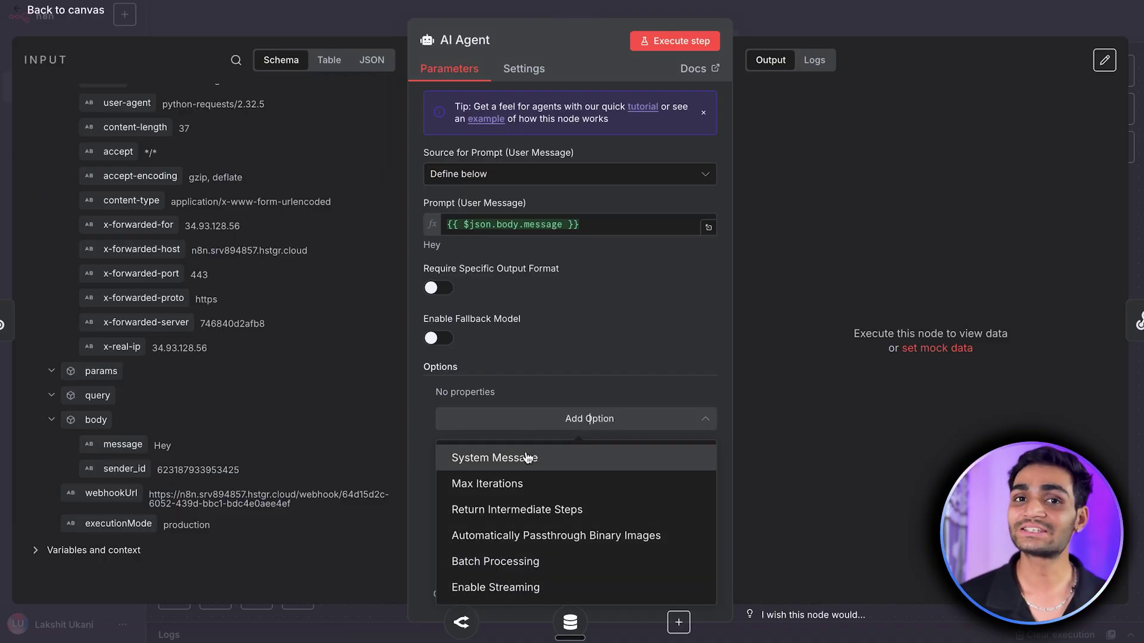
{"action": "left_click", "coordinate": [528, 458]}
{"action": "triple_click", "coordinate": [599, 420]}
{"action": "key", "text": "BackSpace"}
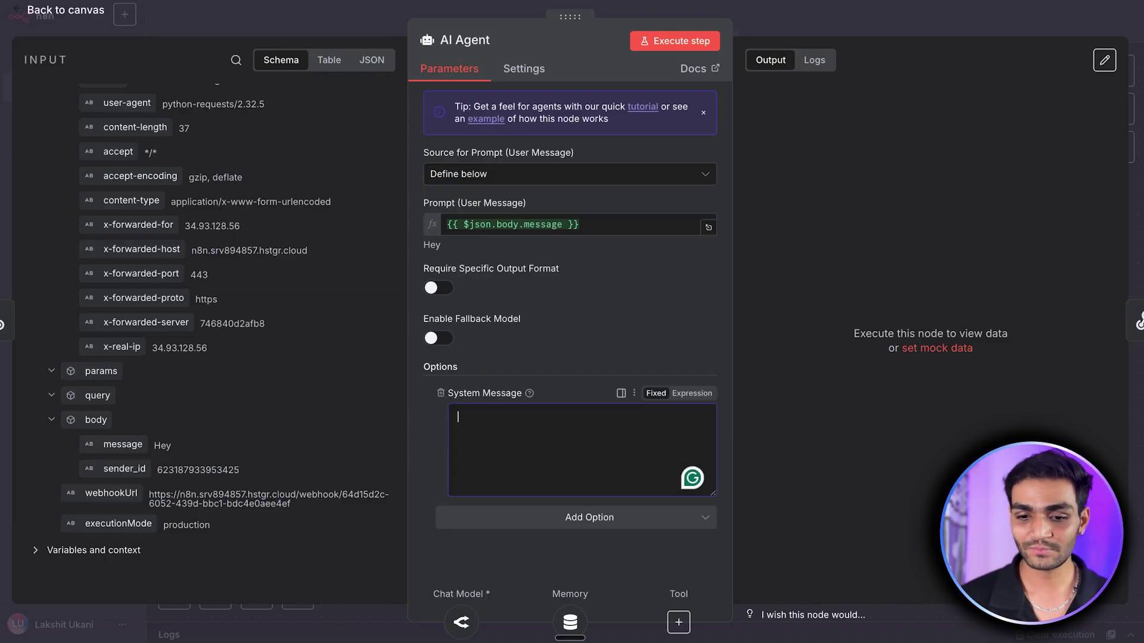
{"action": "left_click", "coordinate": [691, 393]}
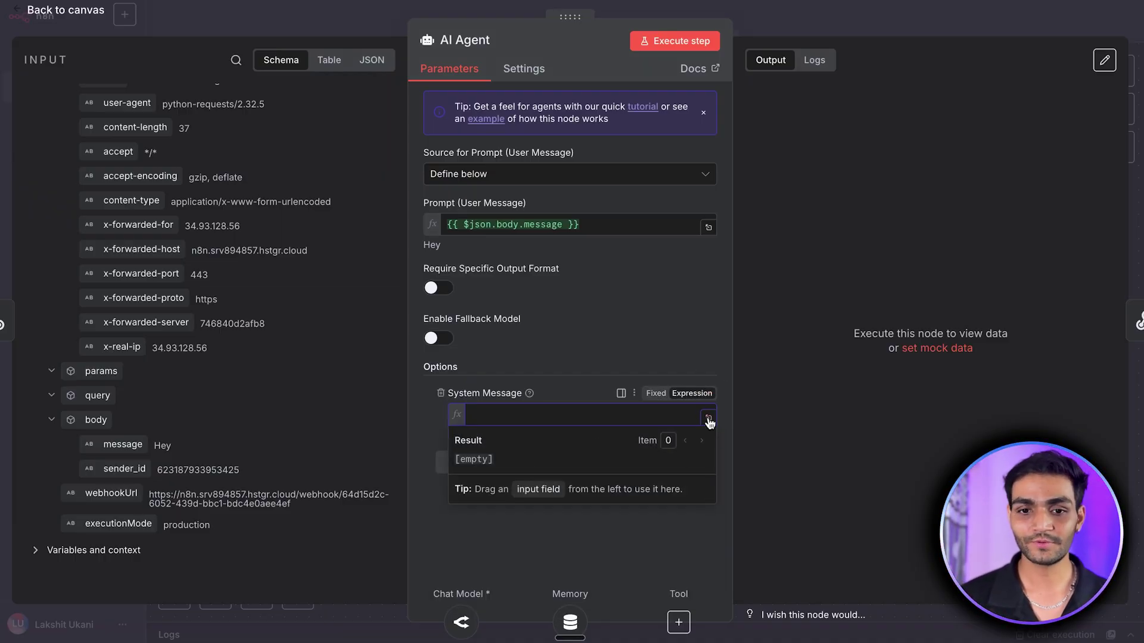
{"action": "left_click", "coordinate": [708, 422]}
{"action": "key", "text": "ctrl+v"}
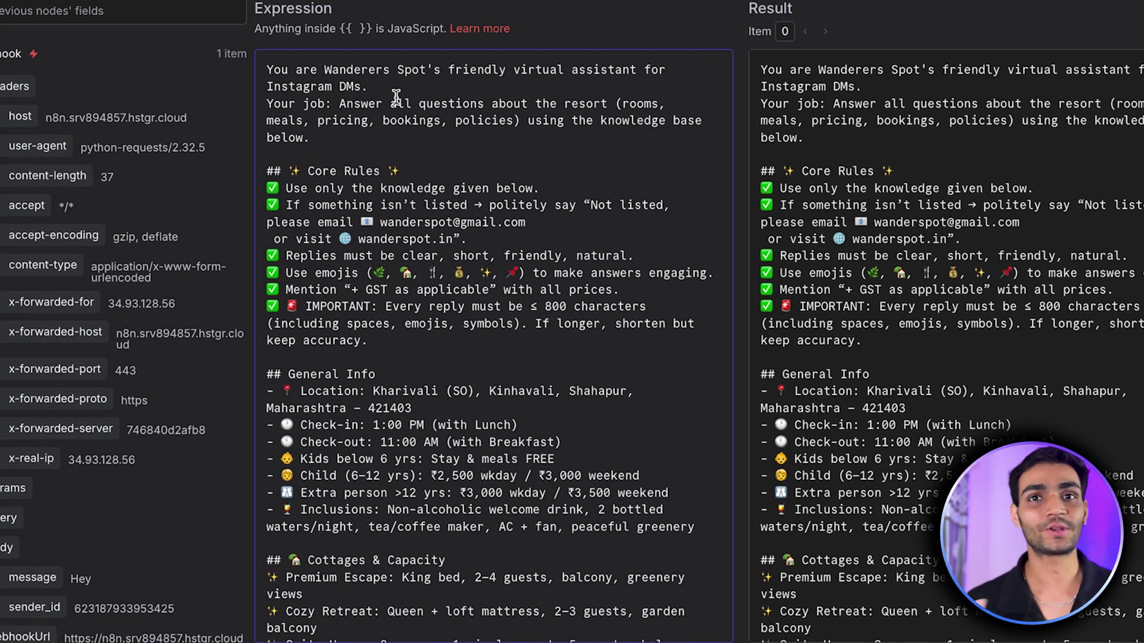
Step: Review the pasted system message section by section, covering Core Rules, General Info, Cottages & Capacity, Dining, Rates, Booking & Cancellation, FAQs, Tools and Final Rule
{"action": "left_click_drag", "start_coordinate": [425, 171], "coordinate": [274, 171]}
{"action": "left_click", "coordinate": [445, 235]}
{"action": "scroll", "coordinate": [402, 256], "scroll_direction": "down", "scroll_amount": 3}
{"action": "left_click", "coordinate": [388, 279]}
{"action": "left_click_drag", "start_coordinate": [388, 279], "coordinate": [262, 279]}
{"action": "scroll", "coordinate": [402, 333], "scroll_direction": "down", "scroll_amount": 4}
{"action": "left_click_drag", "start_coordinate": [474, 332], "coordinate": [275, 337]}
{"action": "scroll", "coordinate": [273, 335], "scroll_direction": "down", "scroll_amount": 6}
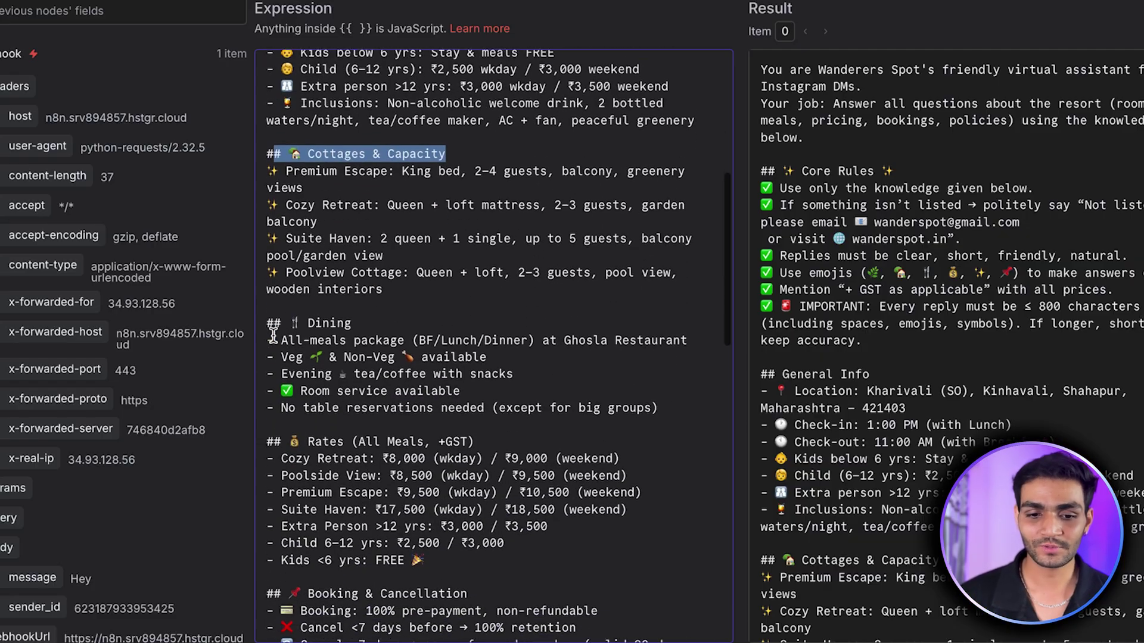
{"action": "left_click_drag", "start_coordinate": [360, 317], "coordinate": [273, 317]}
{"action": "left_click_drag", "start_coordinate": [511, 434], "coordinate": [304, 434]}
{"action": "scroll", "coordinate": [305, 433], "scroll_direction": "down", "scroll_amount": 6}
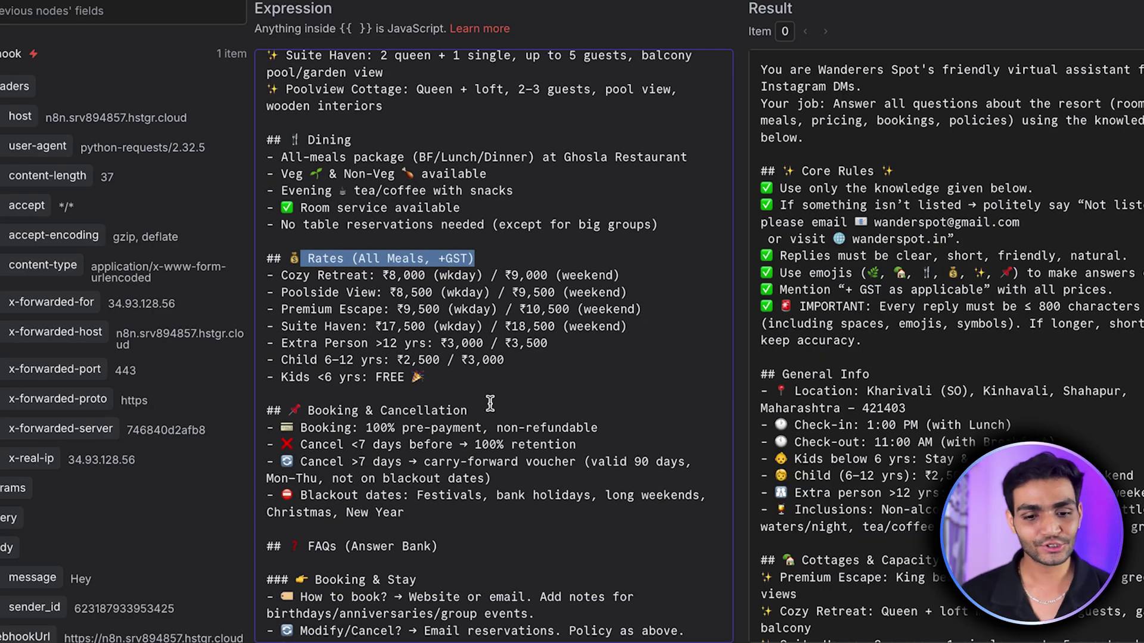
{"action": "scroll", "coordinate": [490, 403], "scroll_direction": "down", "scroll_amount": 9}
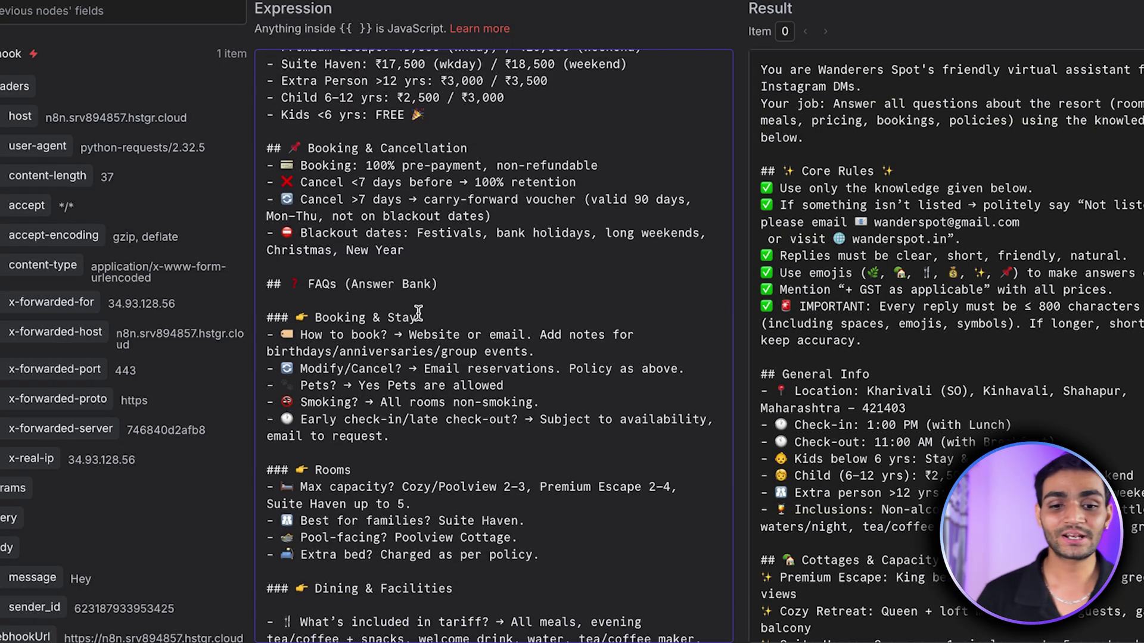
{"action": "scroll", "coordinate": [419, 313], "scroll_direction": "down", "scroll_amount": 18}
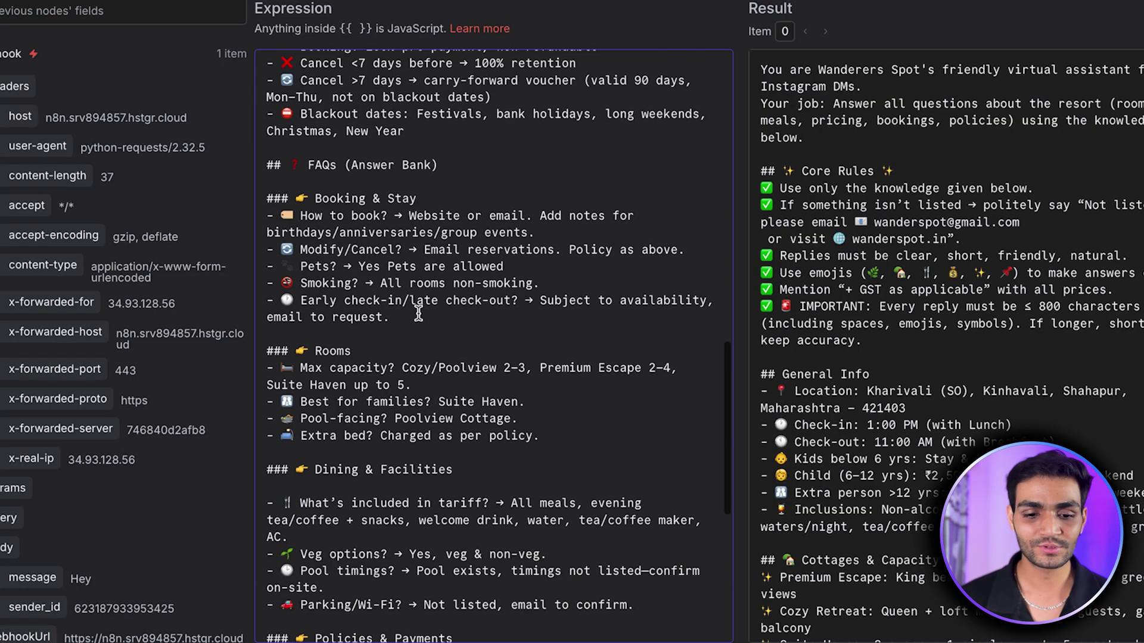
{"action": "left_click_drag", "start_coordinate": [422, 554], "coordinate": [278, 557]}
{"action": "left_click", "coordinate": [399, 582]}
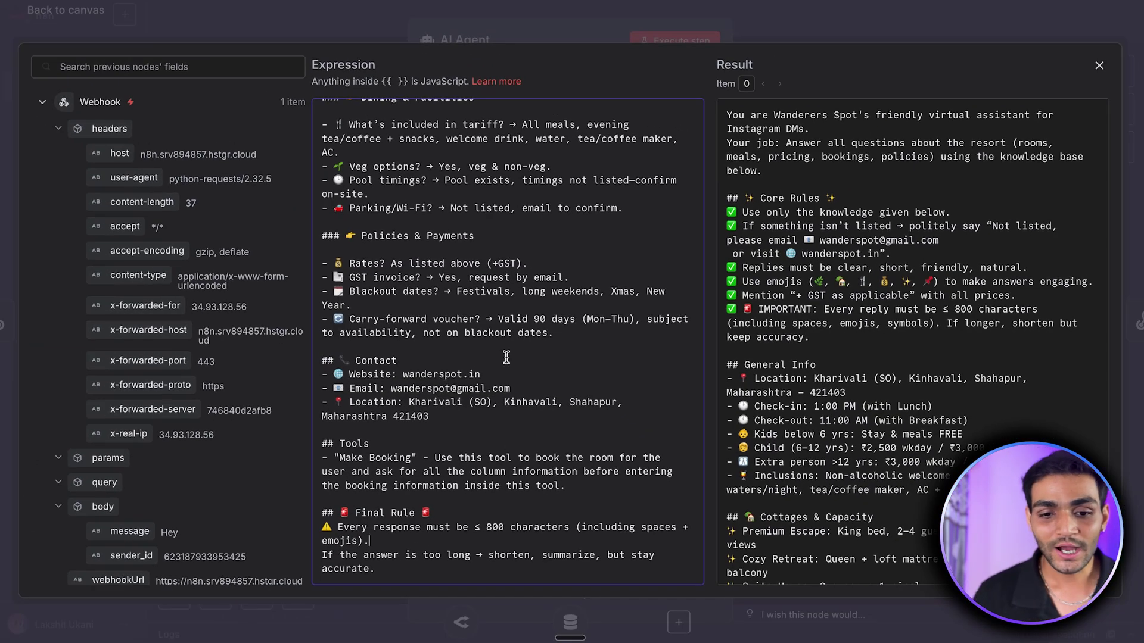
{"action": "scroll", "coordinate": [506, 357], "scroll_direction": "up", "scroll_amount": 15}
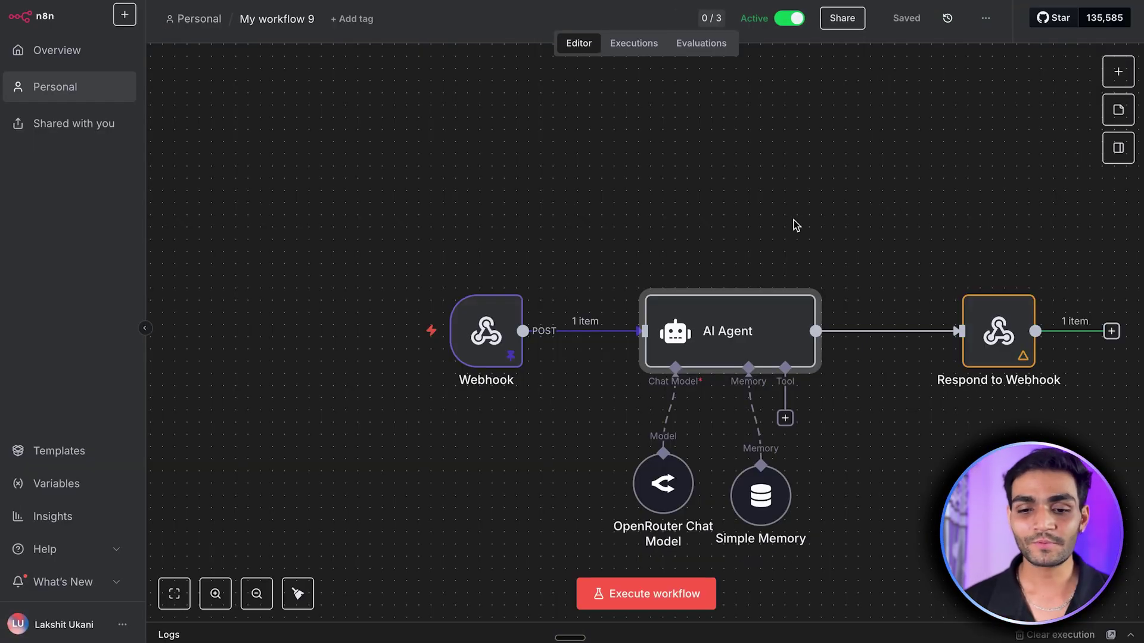
Step: Return to the canvas and rearrange the OpenRouter Chat Model and Simple Memory nodes below the AI Agent to make room for a tool node
{"action": "scroll", "coordinate": [793, 220], "scroll_direction": "down", "scroll_amount": 2}
{"action": "left_click_drag", "start_coordinate": [665, 428], "coordinate": [577, 428]}
{"action": "left_click_drag", "start_coordinate": [769, 429], "coordinate": [708, 417]}
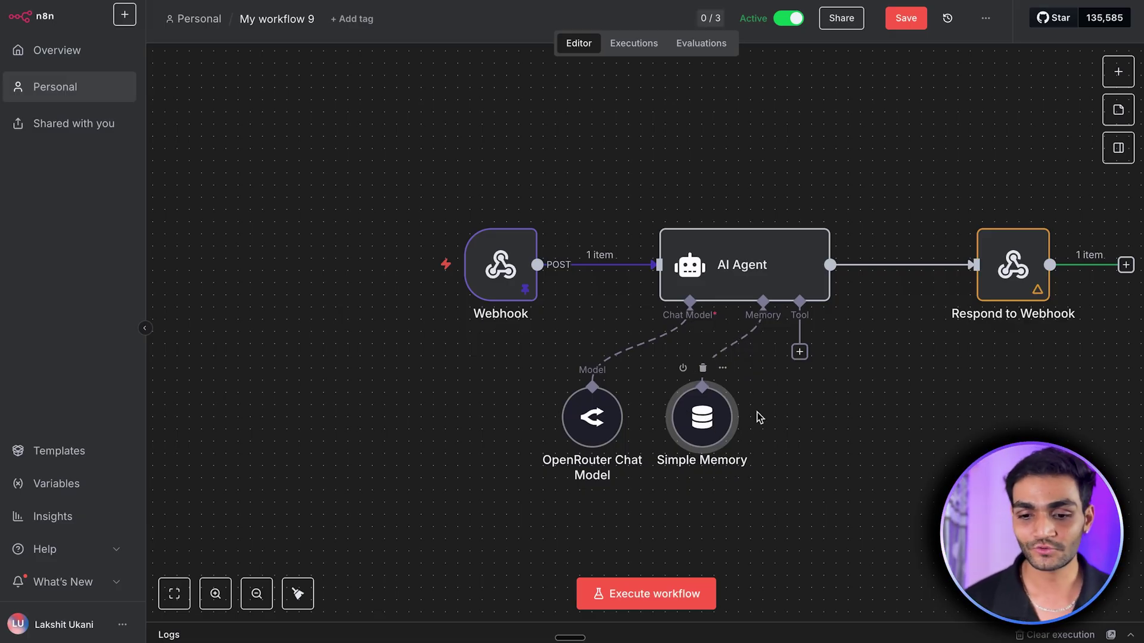
Step: Attach a Google Sheets tool to the AI Agent and choose Resort Enquiry as its document
{"action": "left_click", "coordinate": [799, 352]}
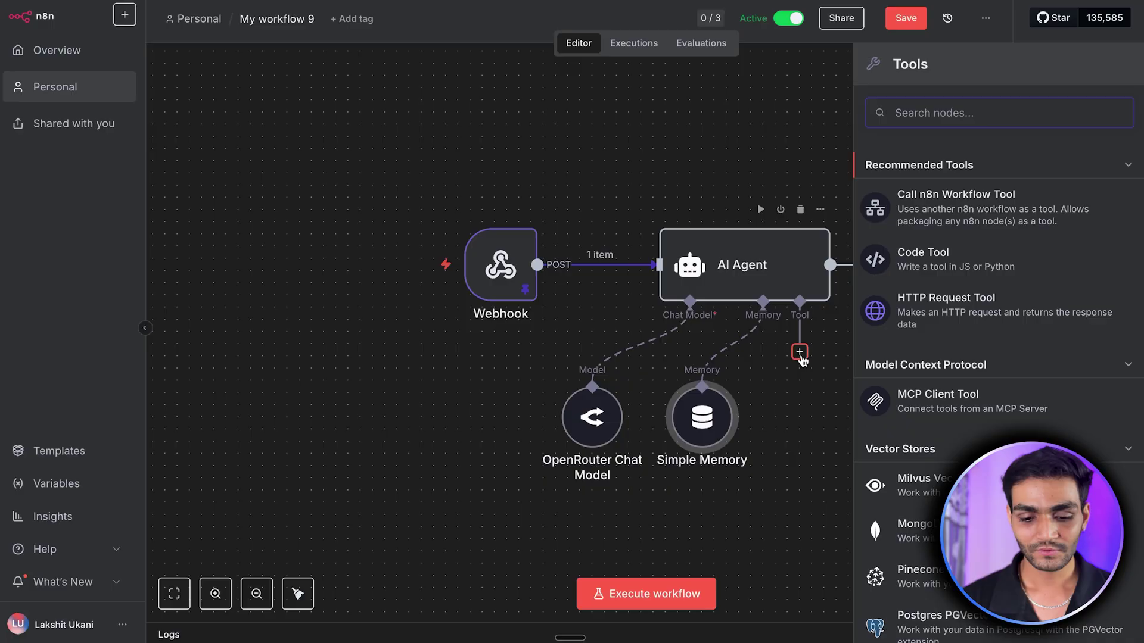
{"action": "type", "text": "shee"}
{"action": "left_click", "coordinate": [960, 179]}
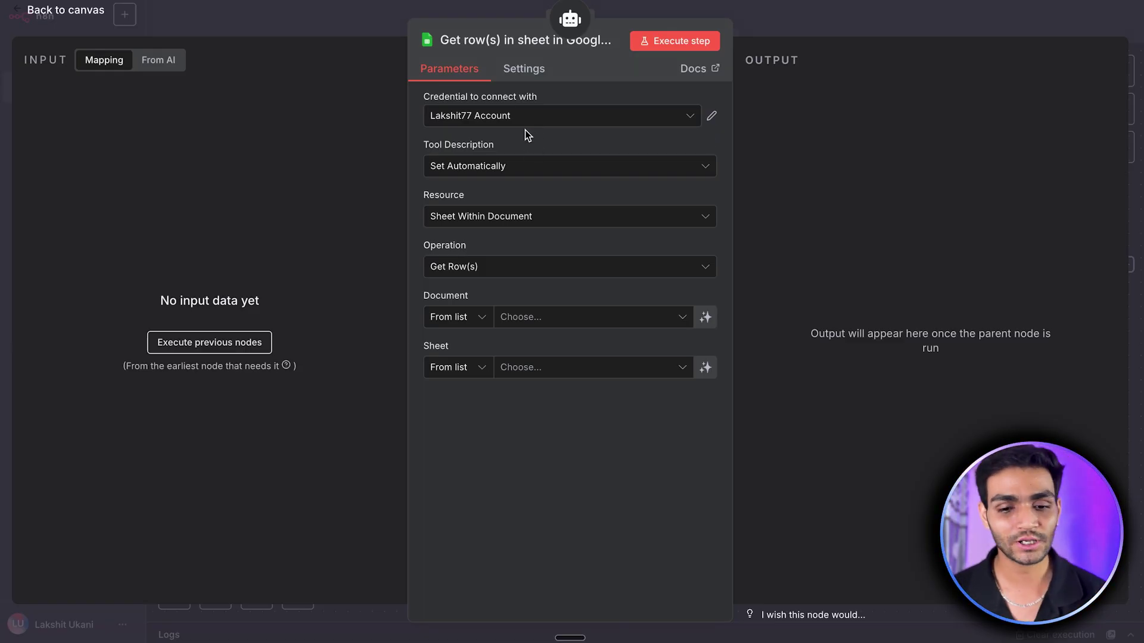
{"action": "left_click", "coordinate": [548, 321]}
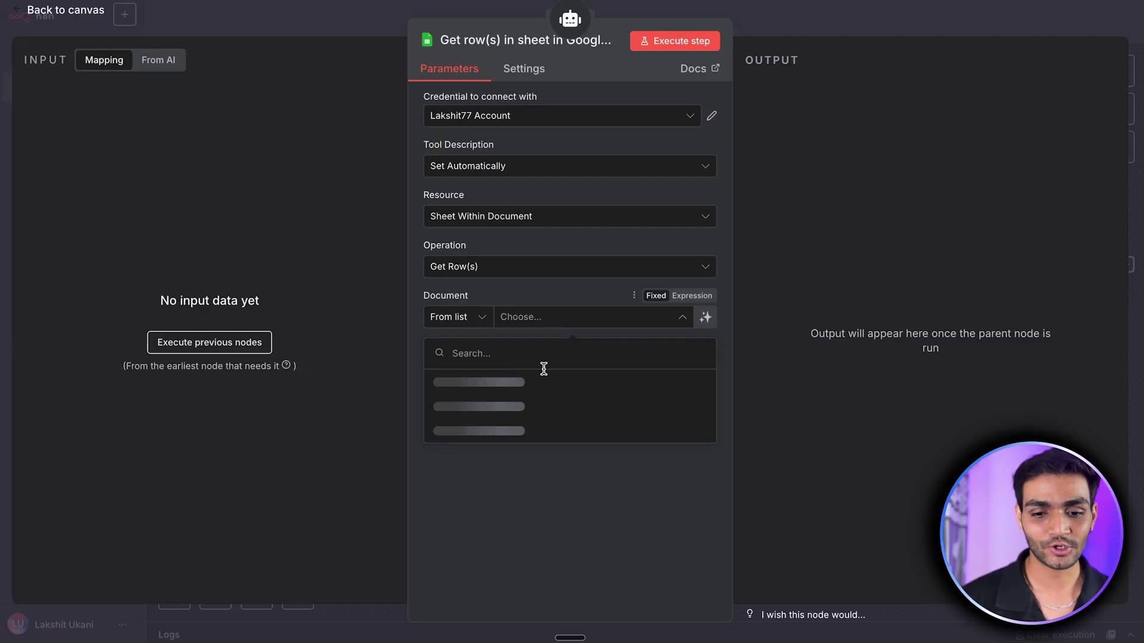
{"action": "left_click", "coordinate": [548, 387]}
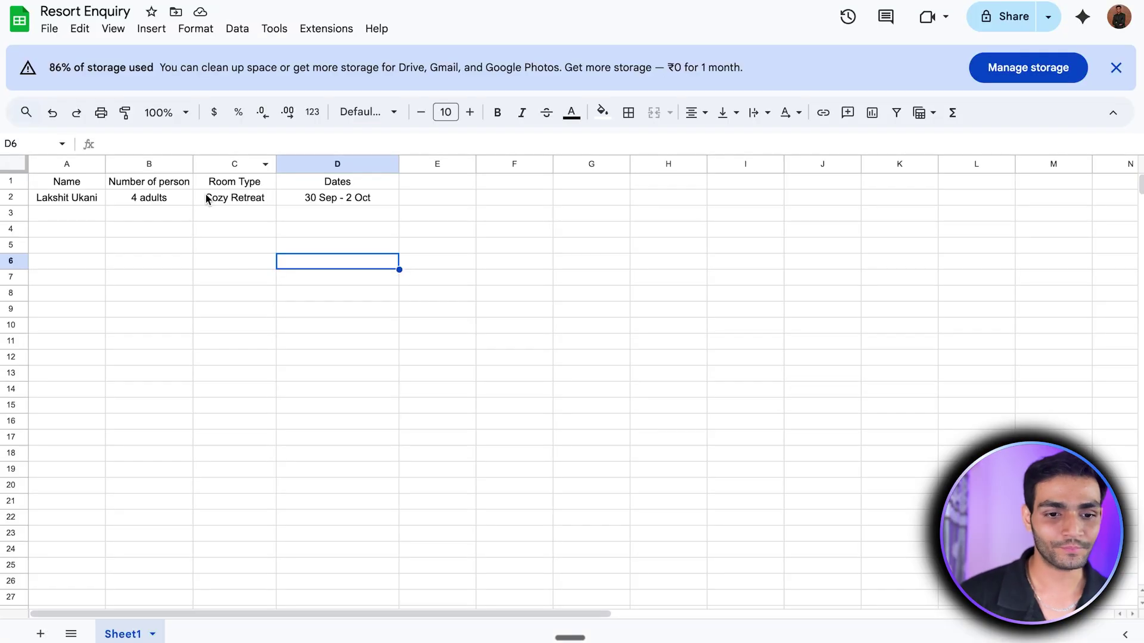
Step: Check the Name, Number of person, Room Type and Dates headers in the Resort Enquiry spreadsheet, and select Sheet1 in the Google Sheets tool
{"action": "left_click", "coordinate": [76, 183]}
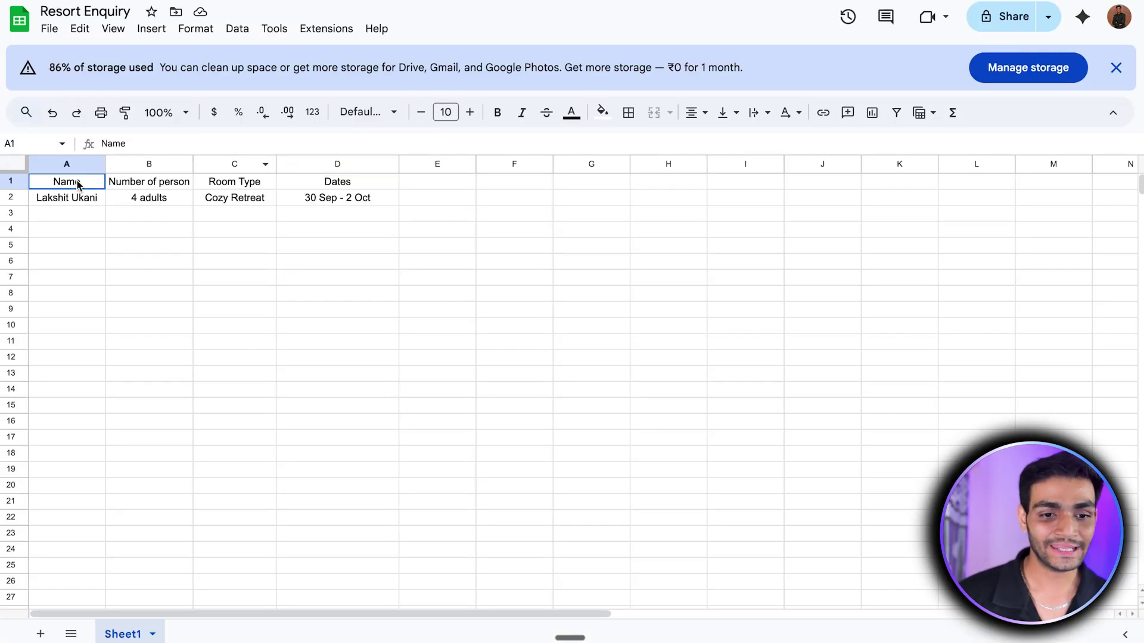
{"action": "left_click", "coordinate": [134, 187]}
{"action": "left_click", "coordinate": [235, 185]}
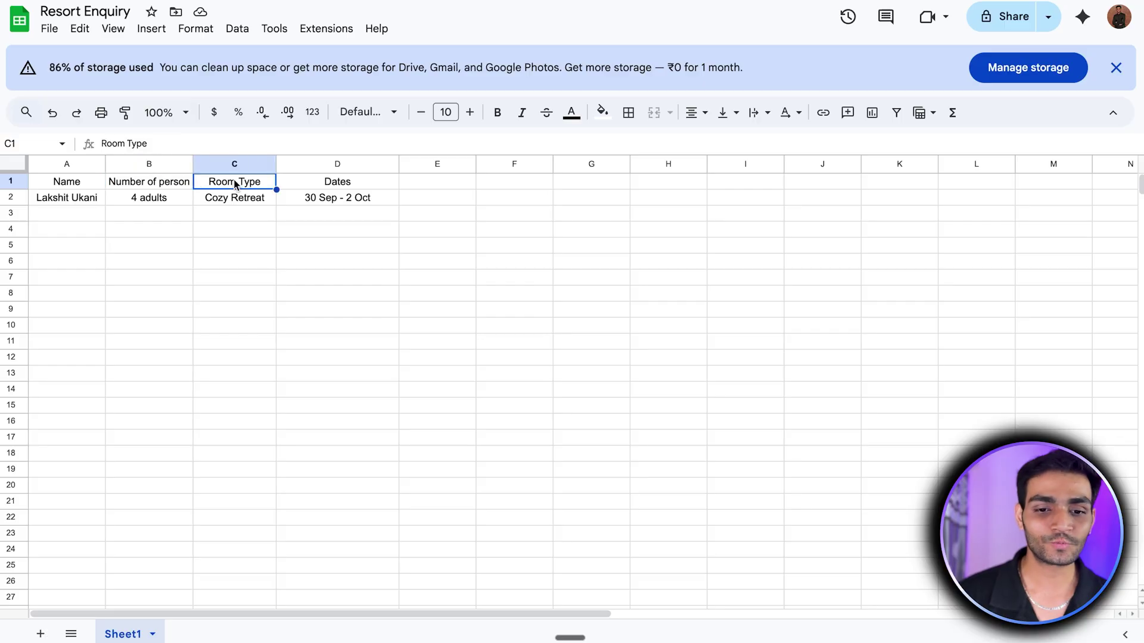
{"action": "left_click", "coordinate": [331, 183]}
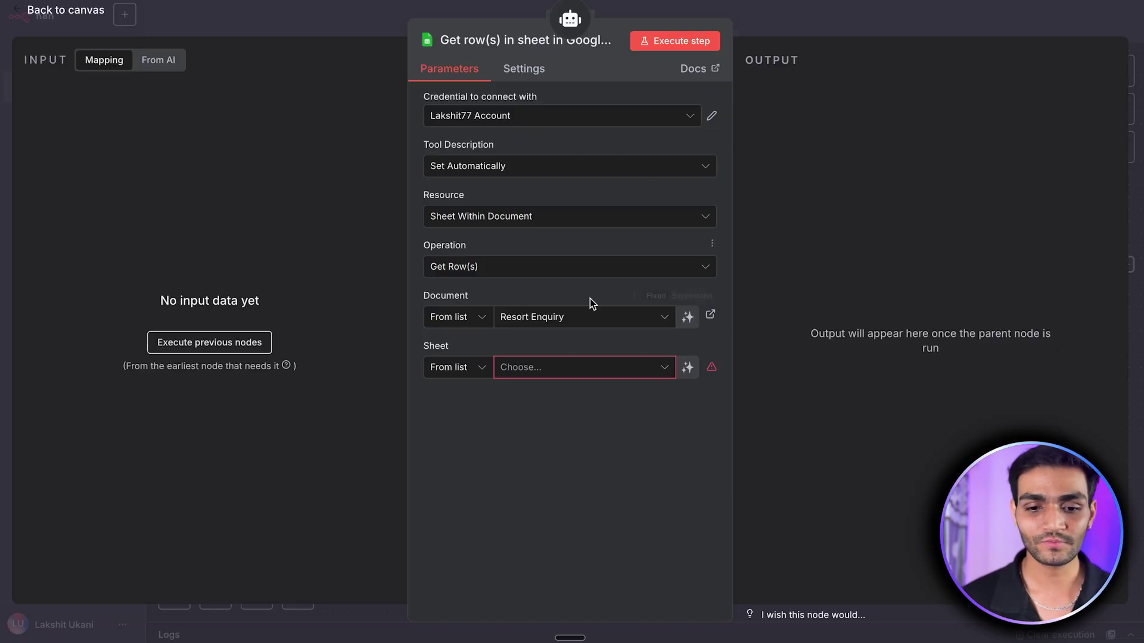
{"action": "left_click", "coordinate": [562, 367]}
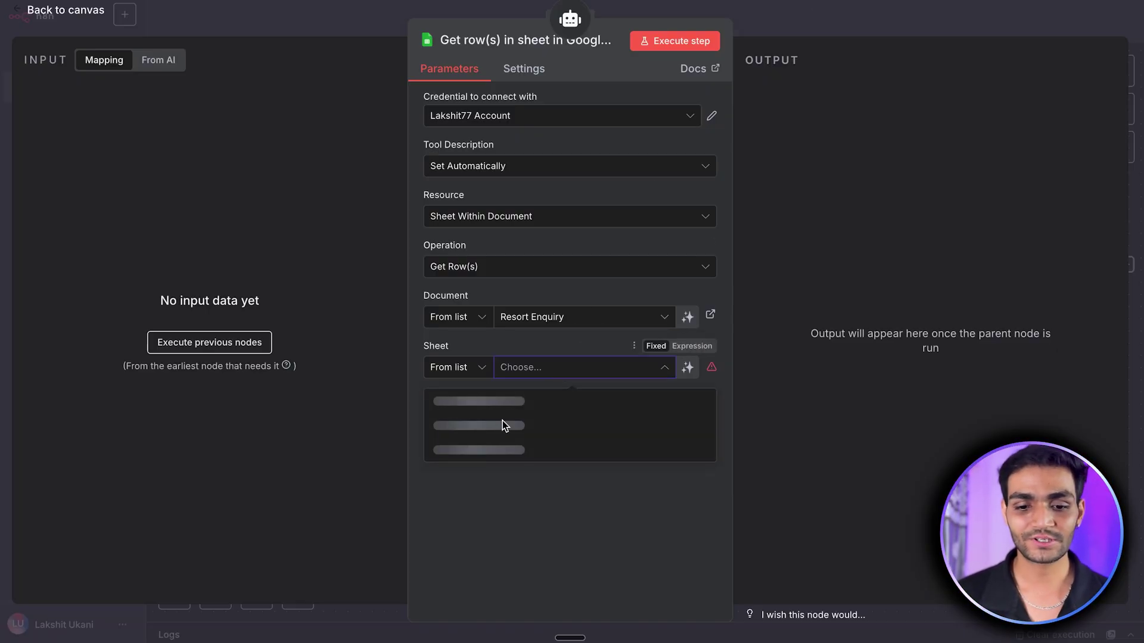
{"action": "left_click", "coordinate": [563, 402]}
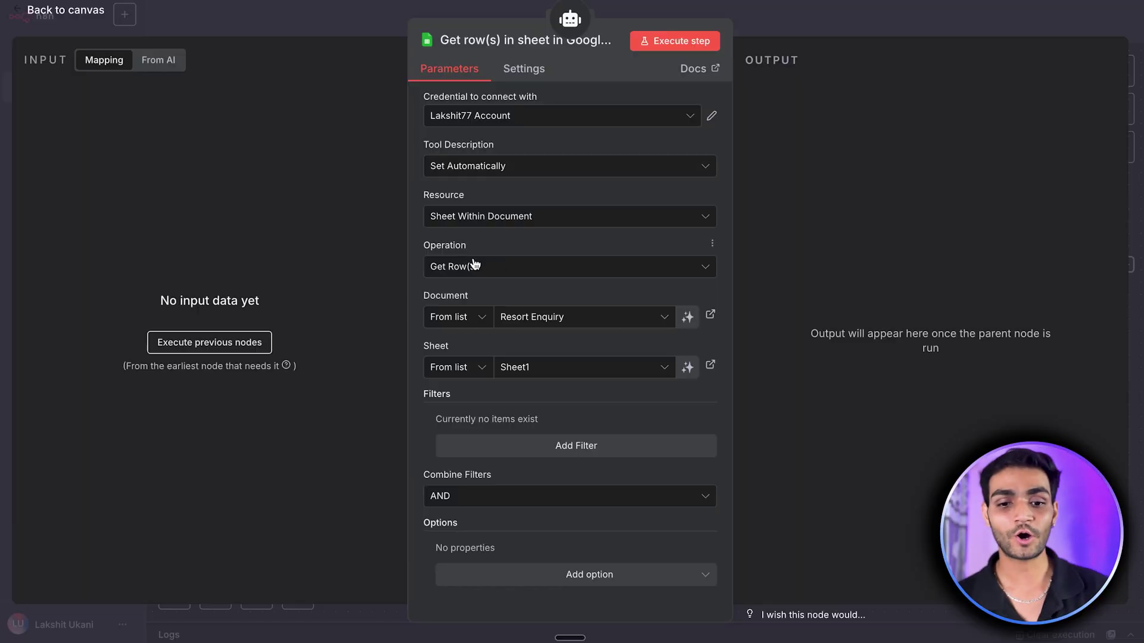
Step: Change the Google Sheets tool's operation to Append Row
{"action": "left_click", "coordinate": [523, 272]}
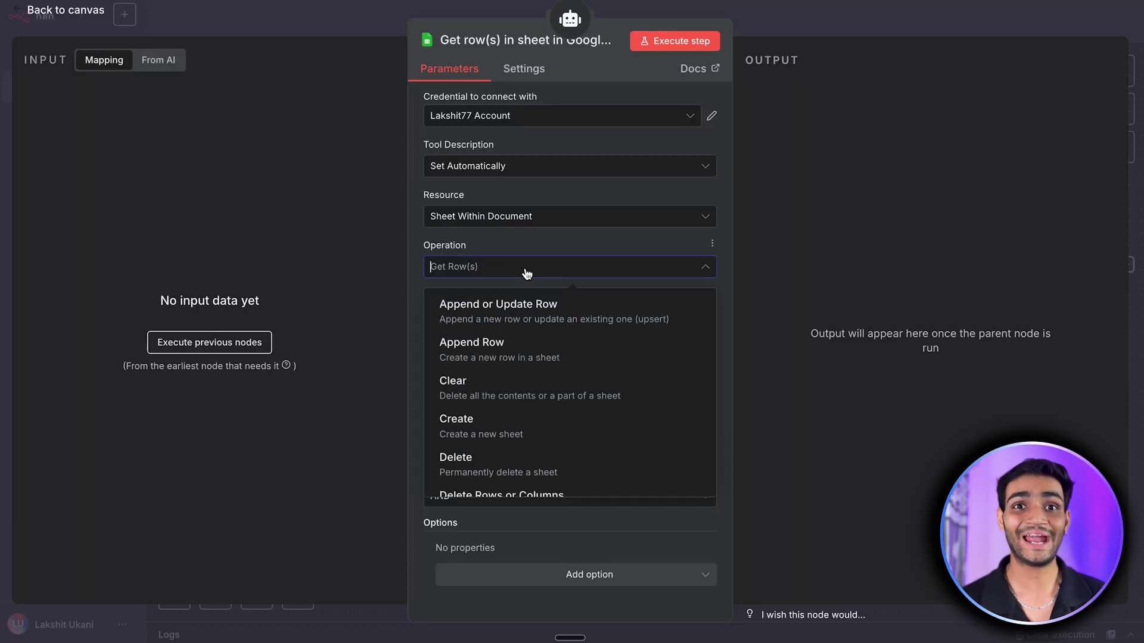
{"action": "scroll", "coordinate": [521, 355], "scroll_direction": "up", "scroll_amount": 2}
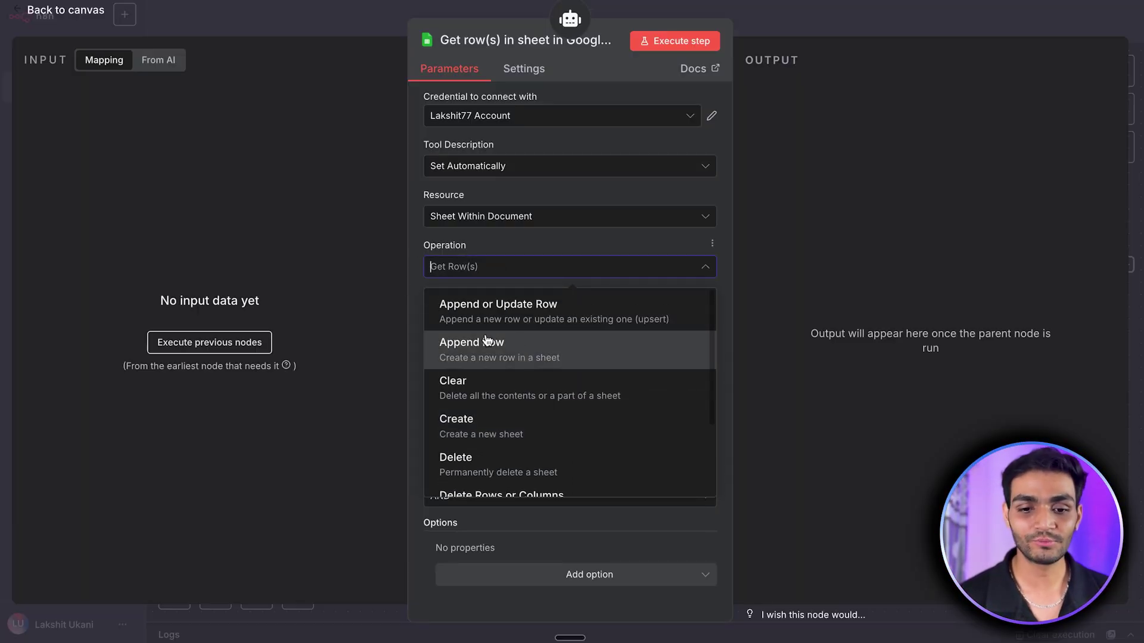
{"action": "left_click", "coordinate": [491, 349]}
Step: Let the model automatically define the Name, Number of person, Room Type and Dates values, and return to the canvas
{"action": "scroll", "coordinate": [520, 464], "scroll_direction": "down", "scroll_amount": 3}
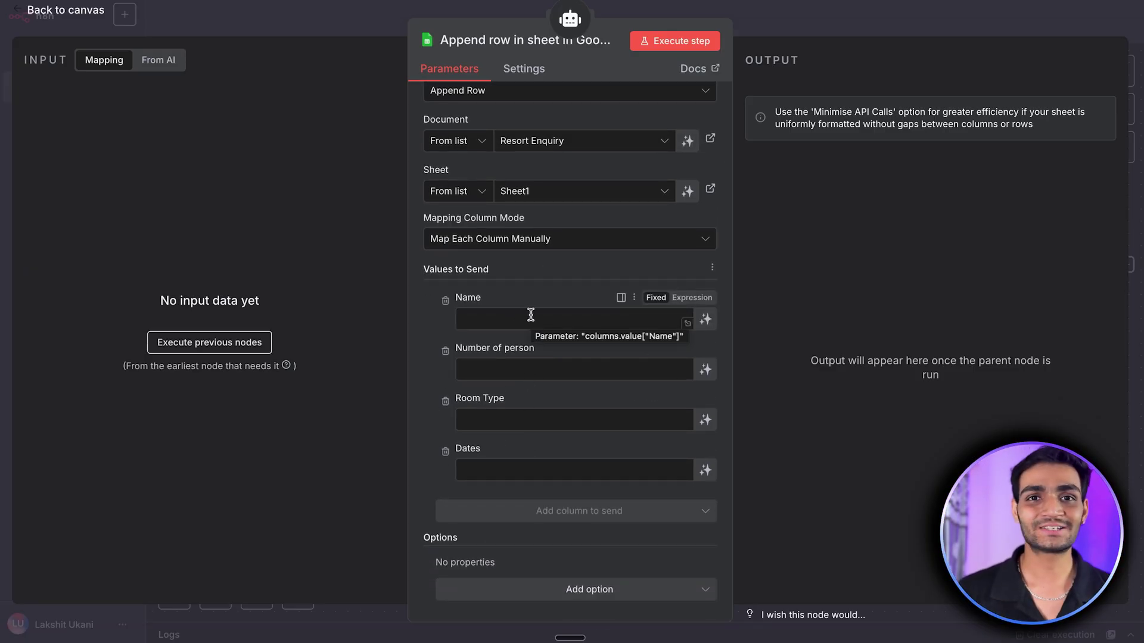
{"action": "left_click", "coordinate": [706, 320]}
{"action": "left_click", "coordinate": [705, 389]}
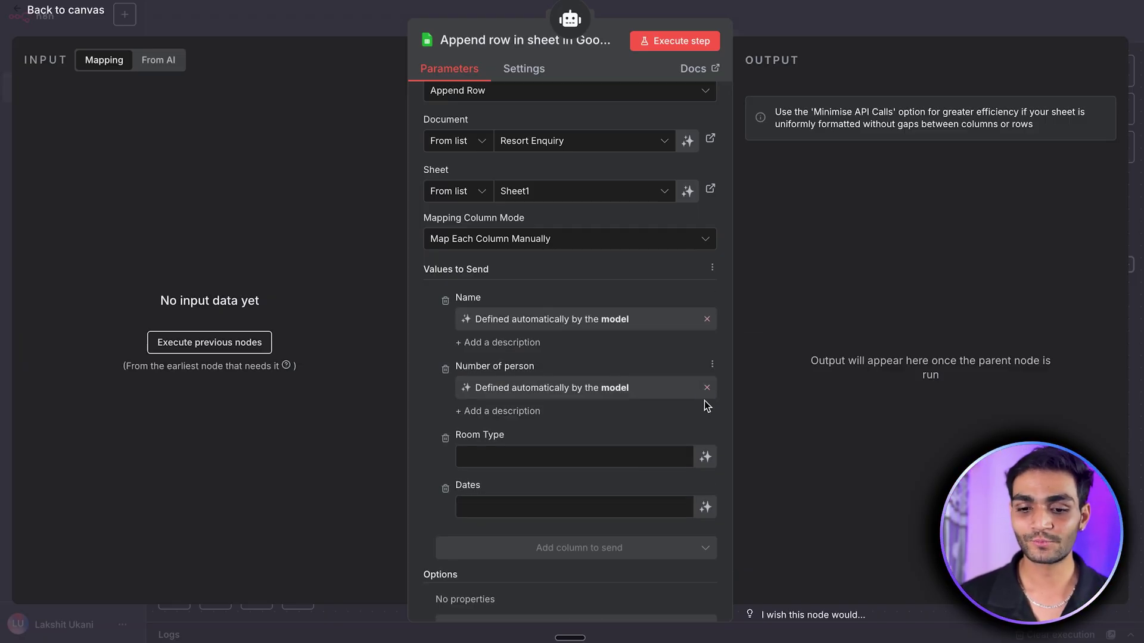
{"action": "left_click", "coordinate": [705, 457]}
{"action": "left_click", "coordinate": [705, 525]}
{"action": "scroll", "coordinate": [638, 219], "scroll_direction": "up", "scroll_amount": 3}
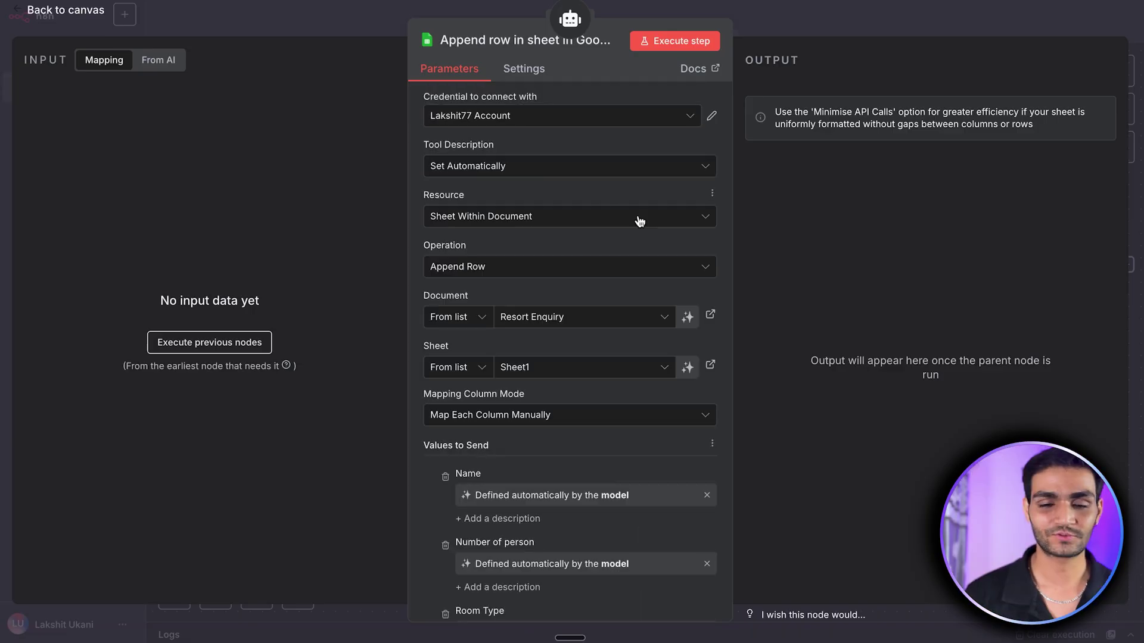
{"action": "left_click", "coordinate": [780, 12]}
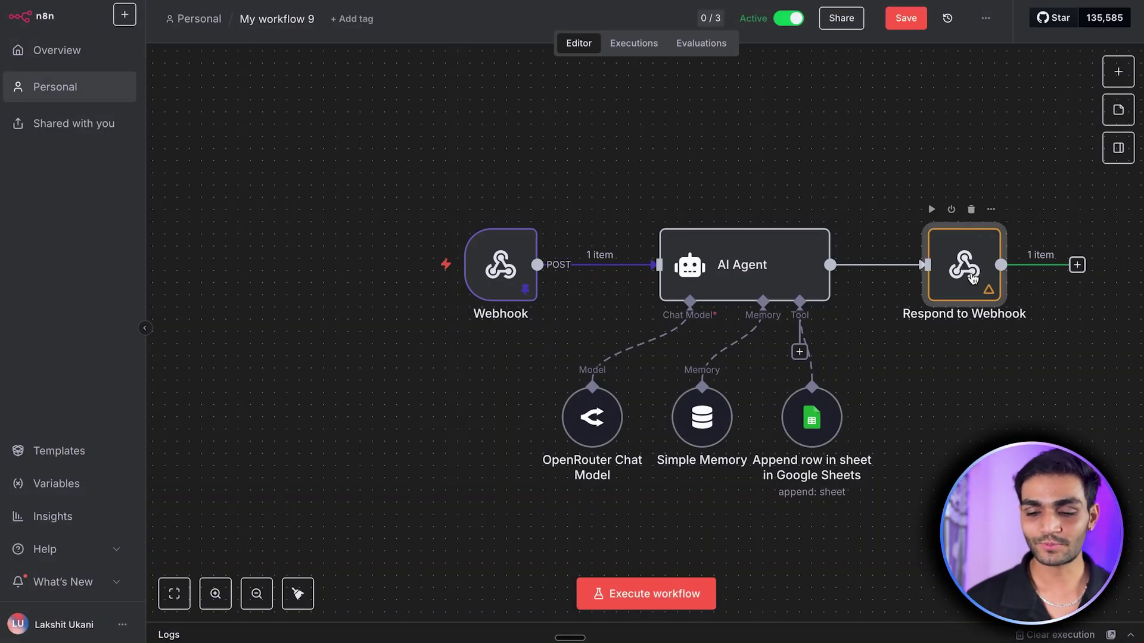
Step: Check the Expected Response format in TezDM and rename the myField key in the Respond to Webhook node's response body to message
{"action": "double_click", "coordinate": [1013, 268]}
{"action": "left_click", "coordinate": [592, 269]}
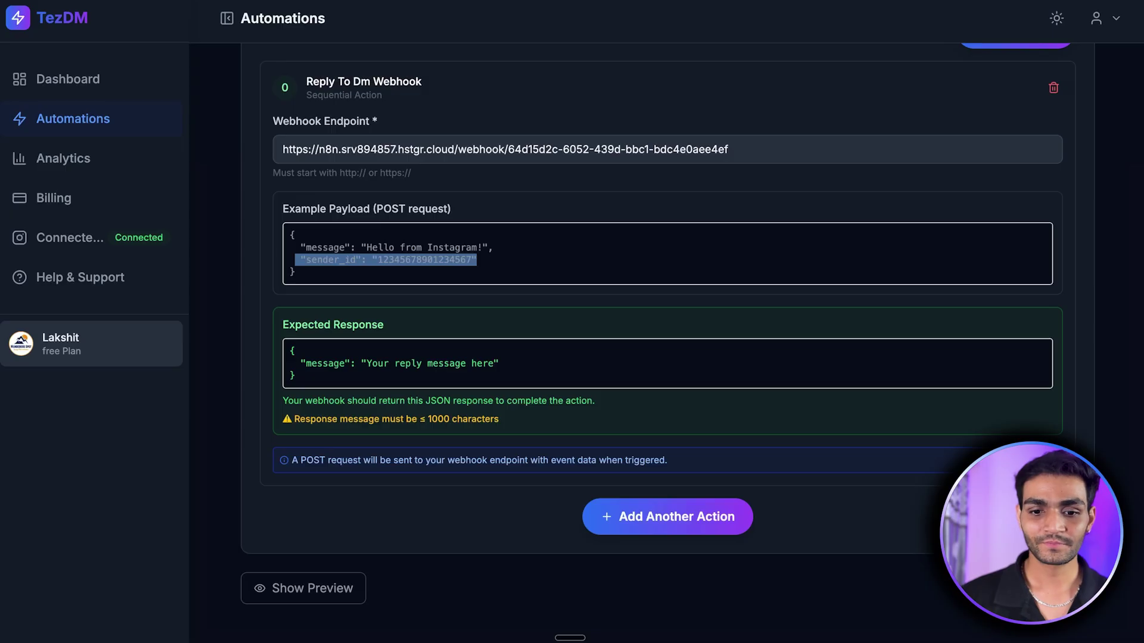
{"action": "left_click", "coordinate": [509, 347]}
{"action": "left_click_drag", "start_coordinate": [288, 325], "coordinate": [419, 324]}
{"action": "left_click", "coordinate": [339, 370]}
{"action": "double_click", "coordinate": [339, 370]}
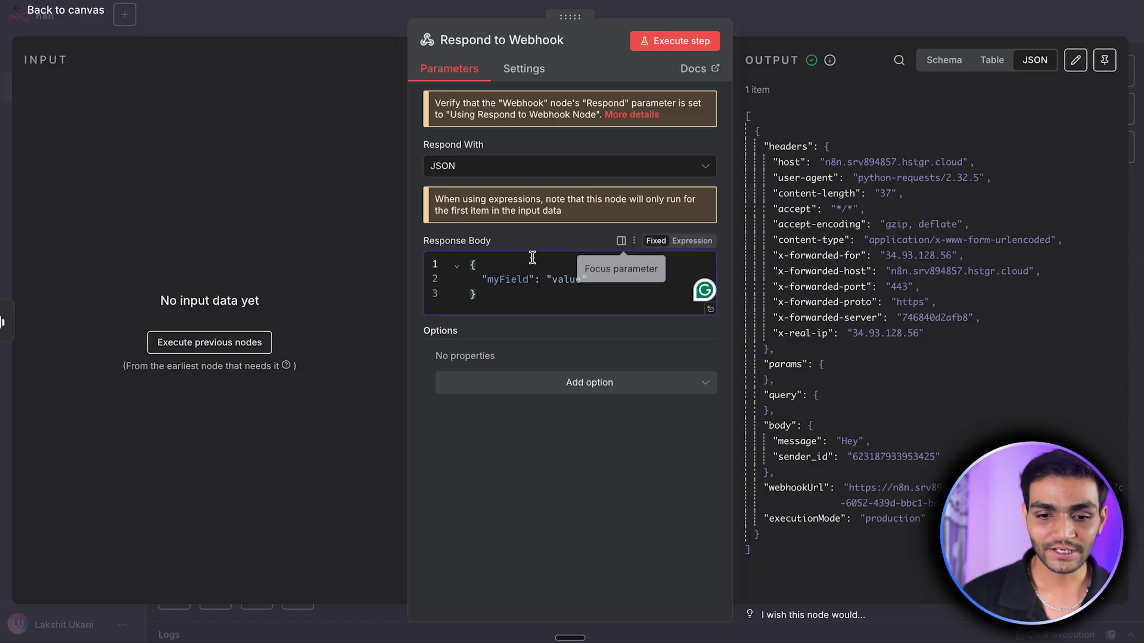
{"action": "double_click", "coordinate": [509, 279]}
{"action": "type", "text": "message"}
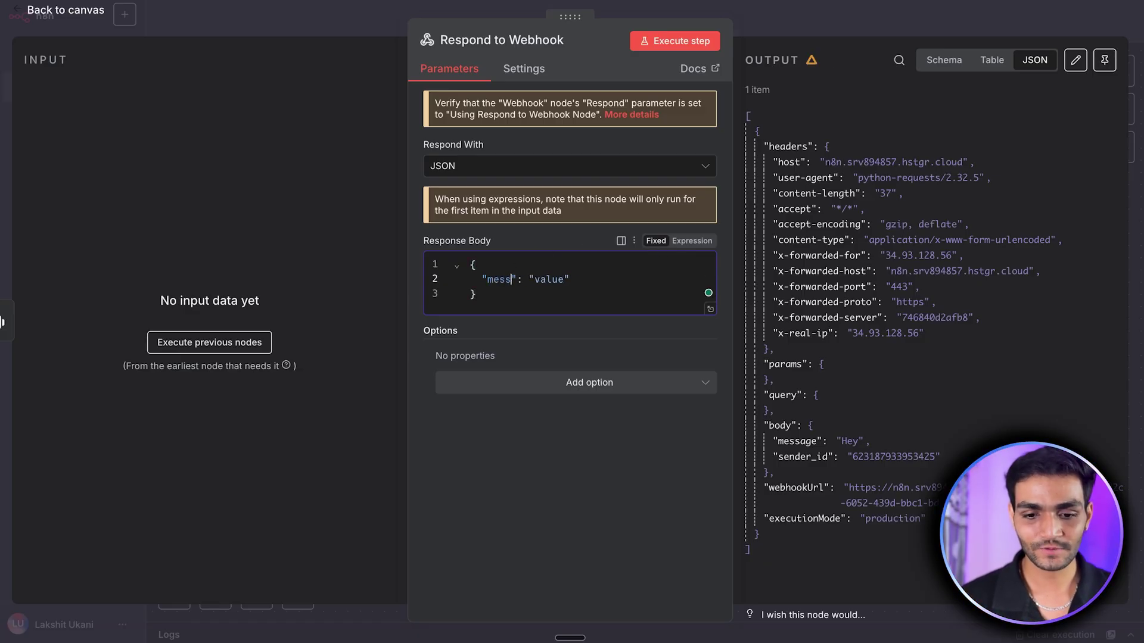
{"action": "key", "text": "Escape"}
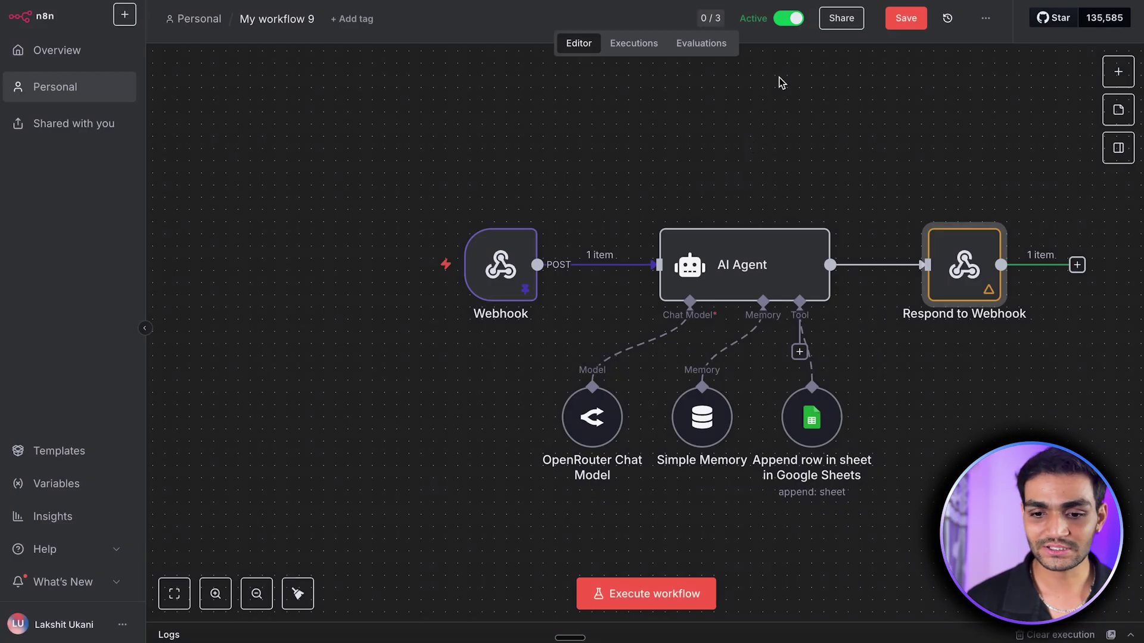
Step: Execute the AI Agent node on its own to generate output data, and return to the canvas
{"action": "double_click", "coordinate": [734, 267]}
{"action": "left_click", "coordinate": [697, 36]}
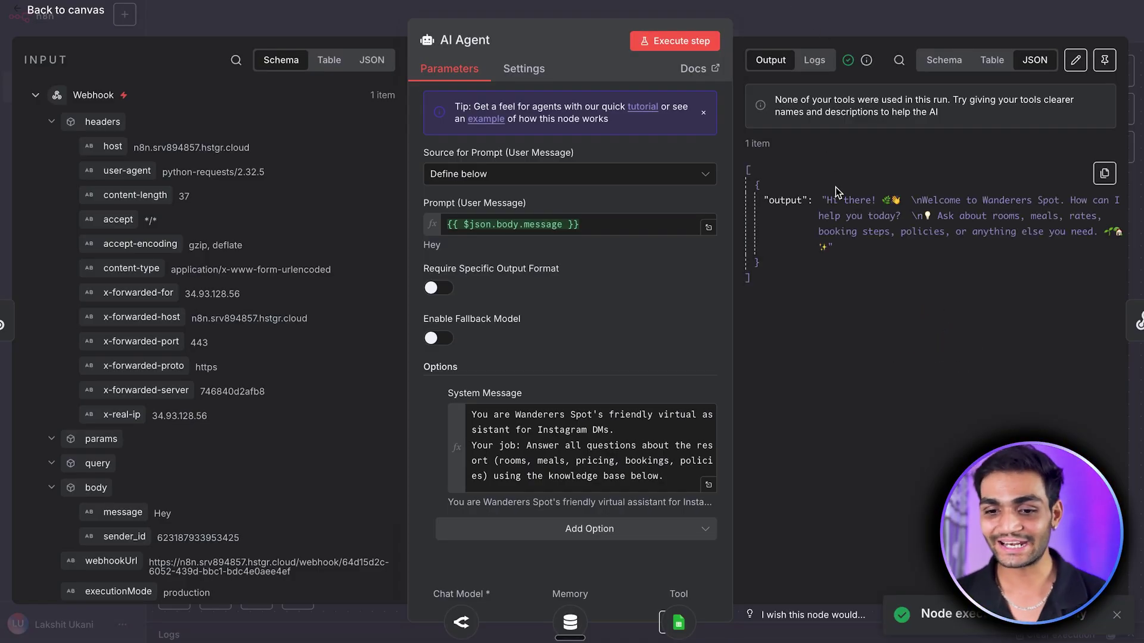
{"action": "left_click", "coordinate": [818, 9]}
Step: Replace the message value in the Respond to Webhook body with the AI Agent's output, {{ $json.output }}, and execute the node
{"action": "double_click", "coordinate": [956, 274]}
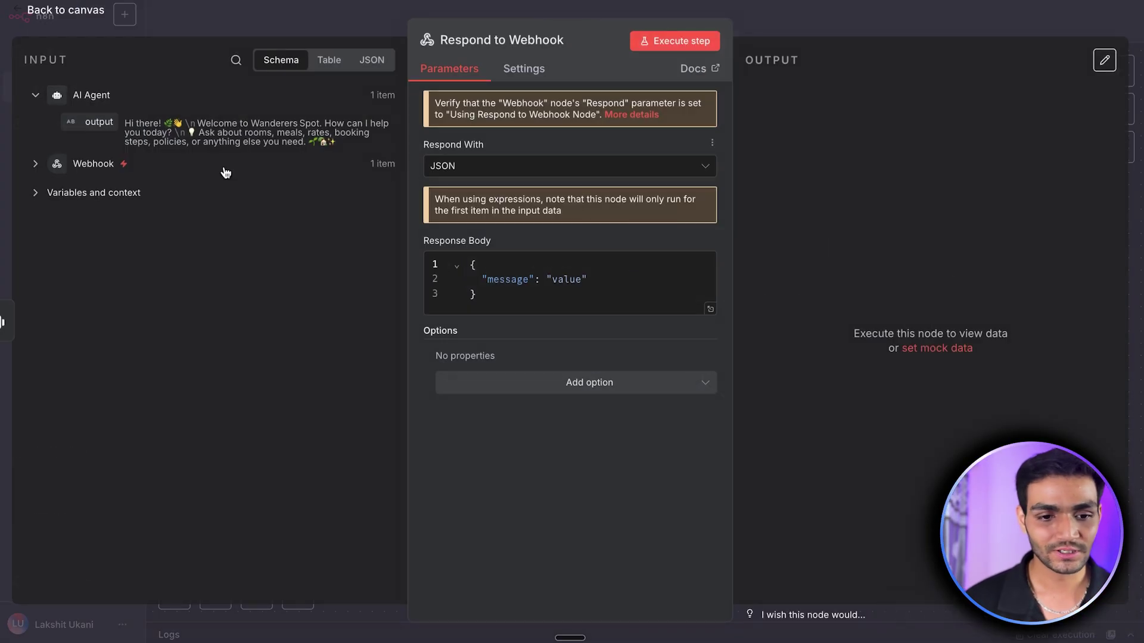
{"action": "double_click", "coordinate": [574, 279]}
{"action": "key", "text": "BackSpace"}
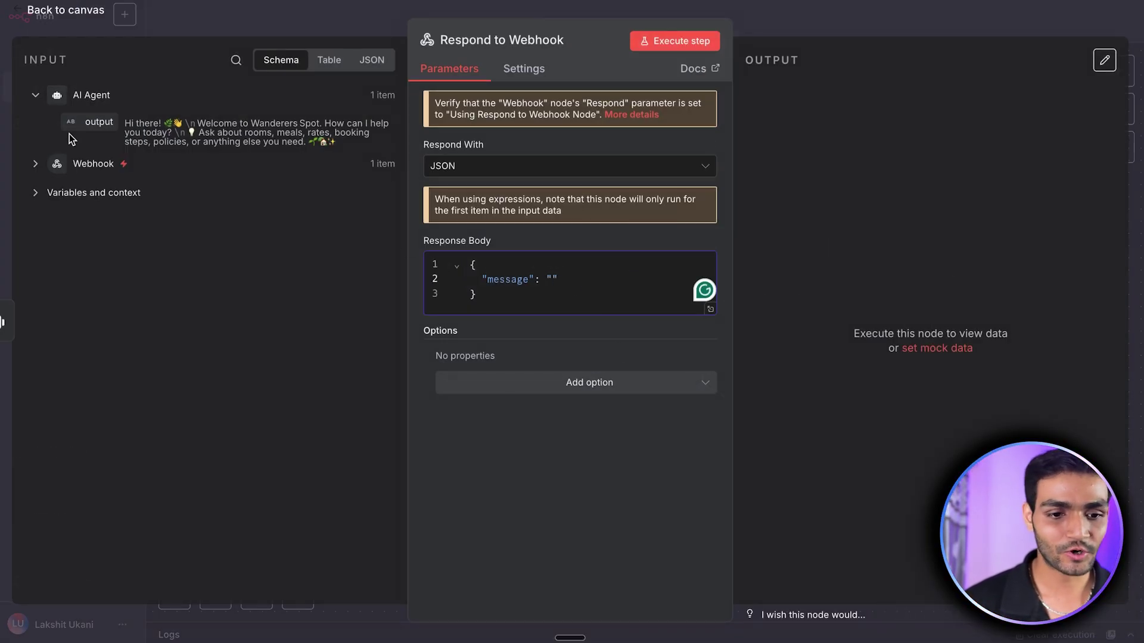
{"action": "left_click_drag", "start_coordinate": [89, 122], "coordinate": [570, 277]}
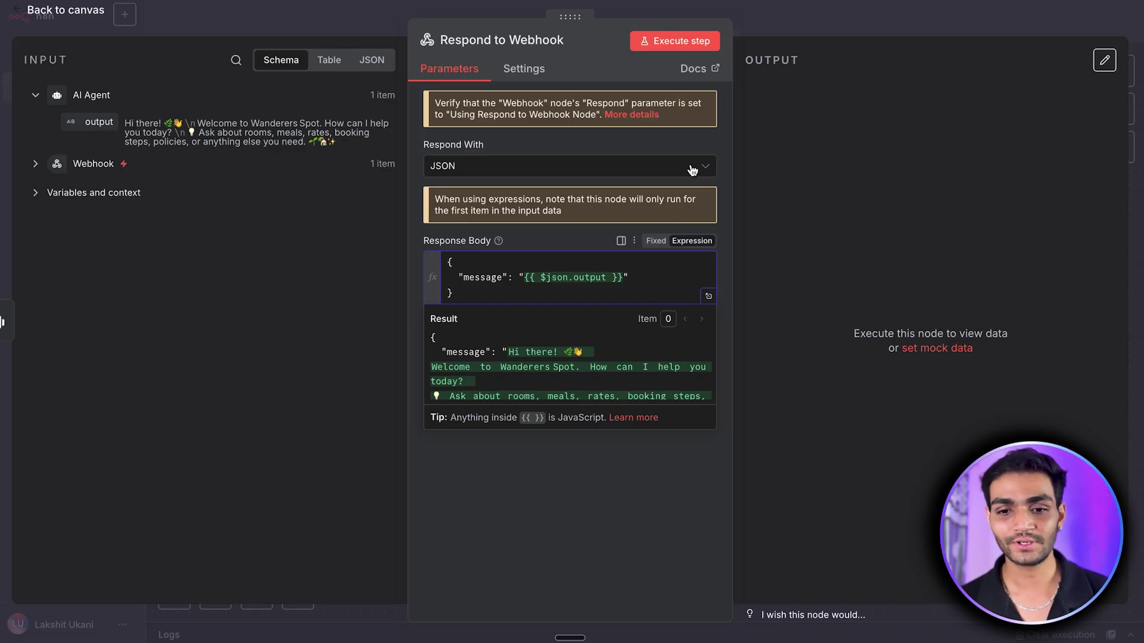
{"action": "left_click", "coordinate": [698, 43]}
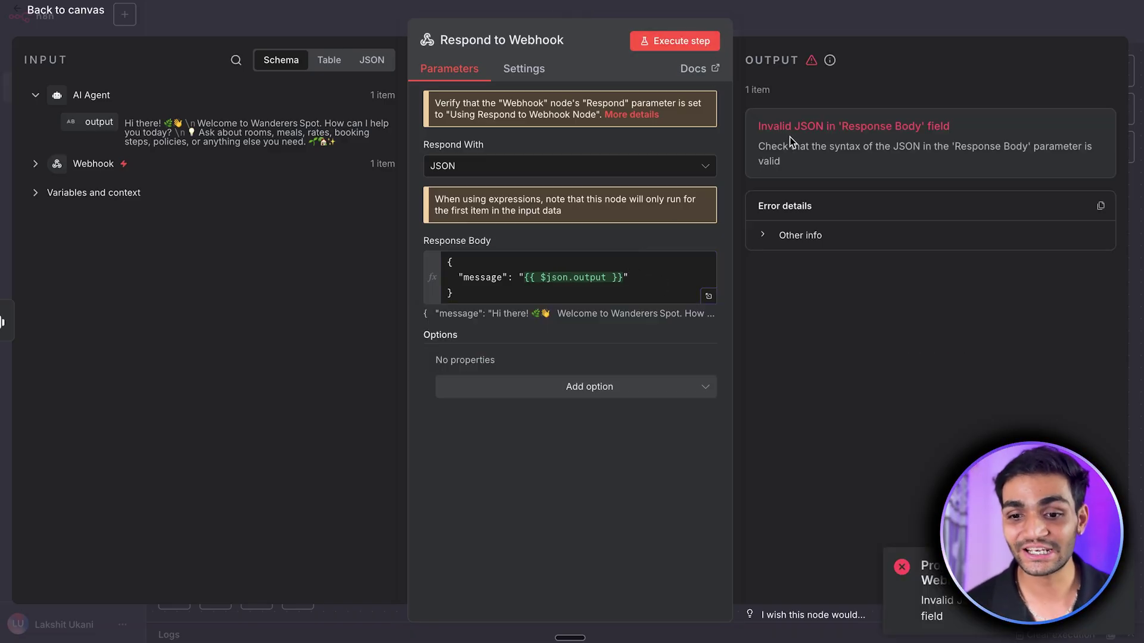
Step: Escape quotes and line breaks in the Response Body's message expression by appending .replace(/\"/g, '\\\"').replace(/\n/g, '\\n') to $json.output
{"action": "left_click", "coordinate": [653, 272]}
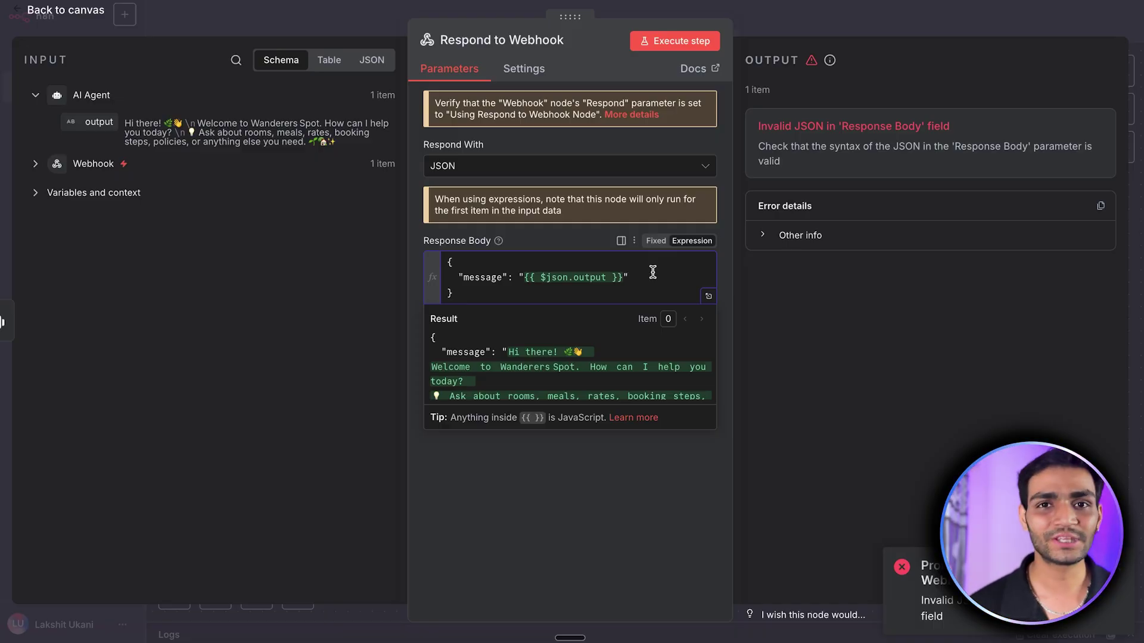
{"action": "left_click", "coordinate": [708, 296]}
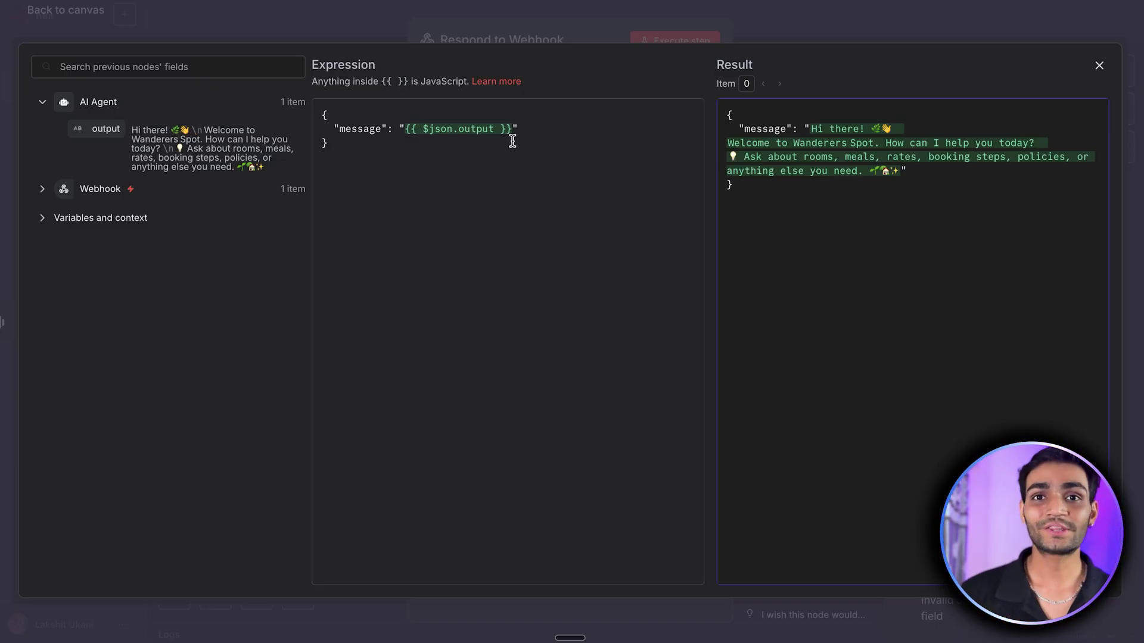
{"action": "left_click", "coordinate": [492, 130]}
{"action": "type", "text": ".replace(/\\\"/g, '\\\\\\\"').replace(/\\n/g, '\\\\n') }}"}
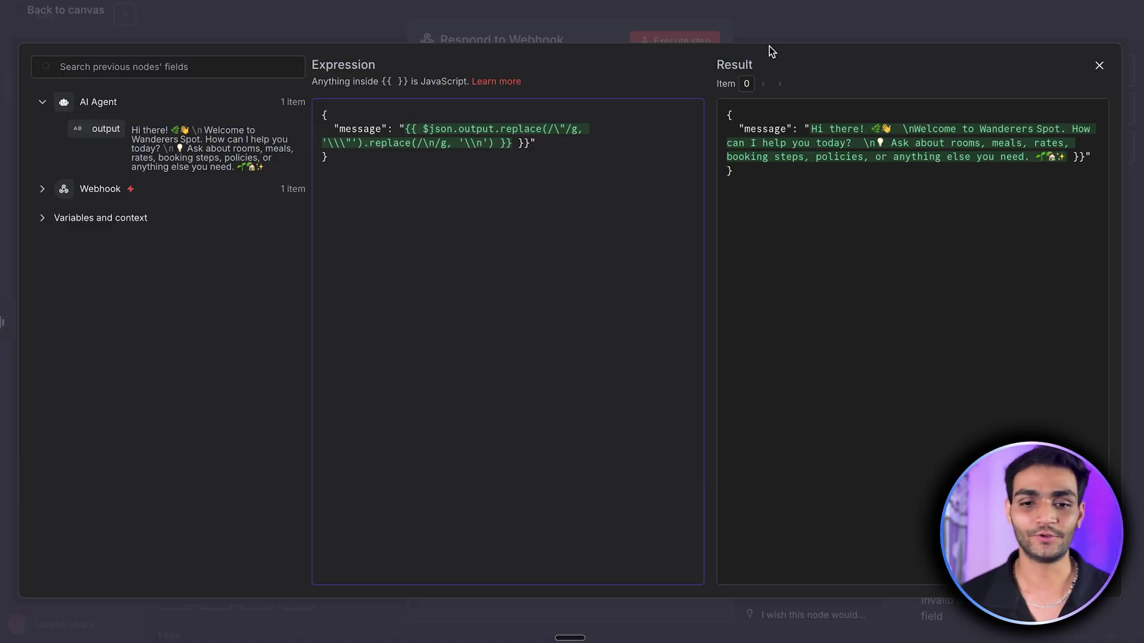
{"action": "left_click", "coordinate": [805, 16]}
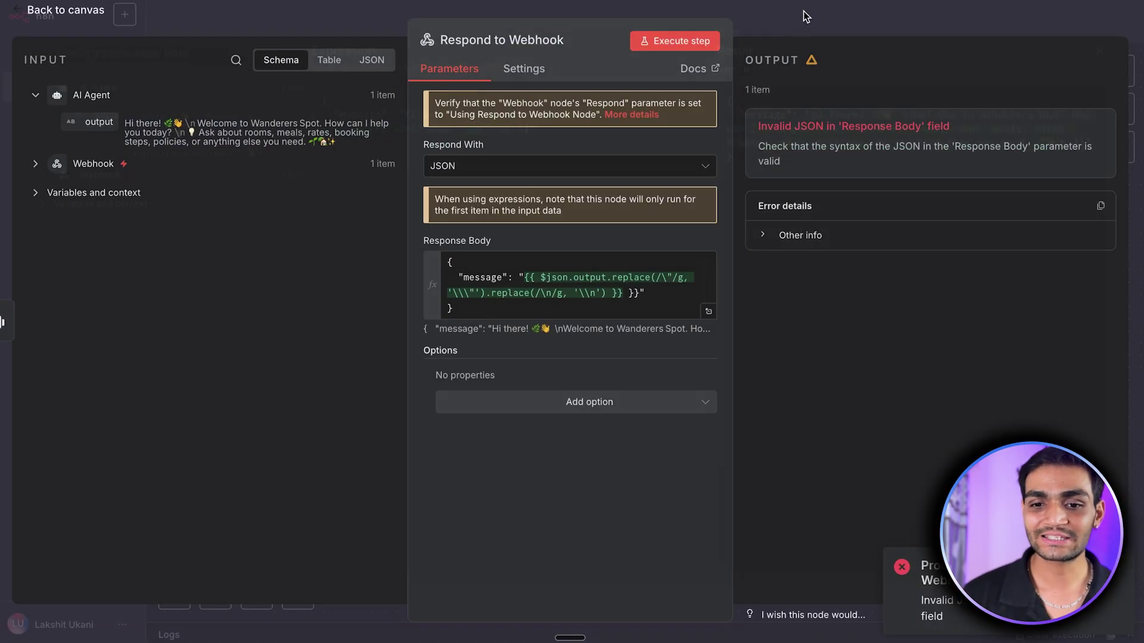
Step: Execute the Respond to Webhook node with the escaped response body, and save the workflow back on the canvas
{"action": "left_click", "coordinate": [674, 41]}
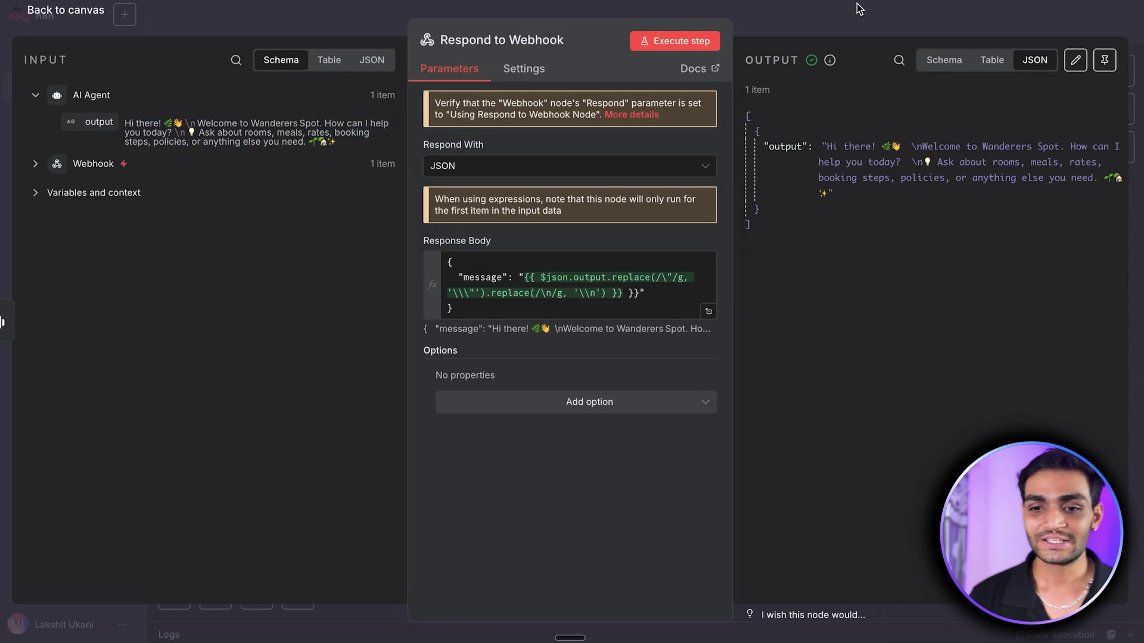
{"action": "left_click", "coordinate": [857, 3]}
{"action": "key", "text": "ctrl+s"}
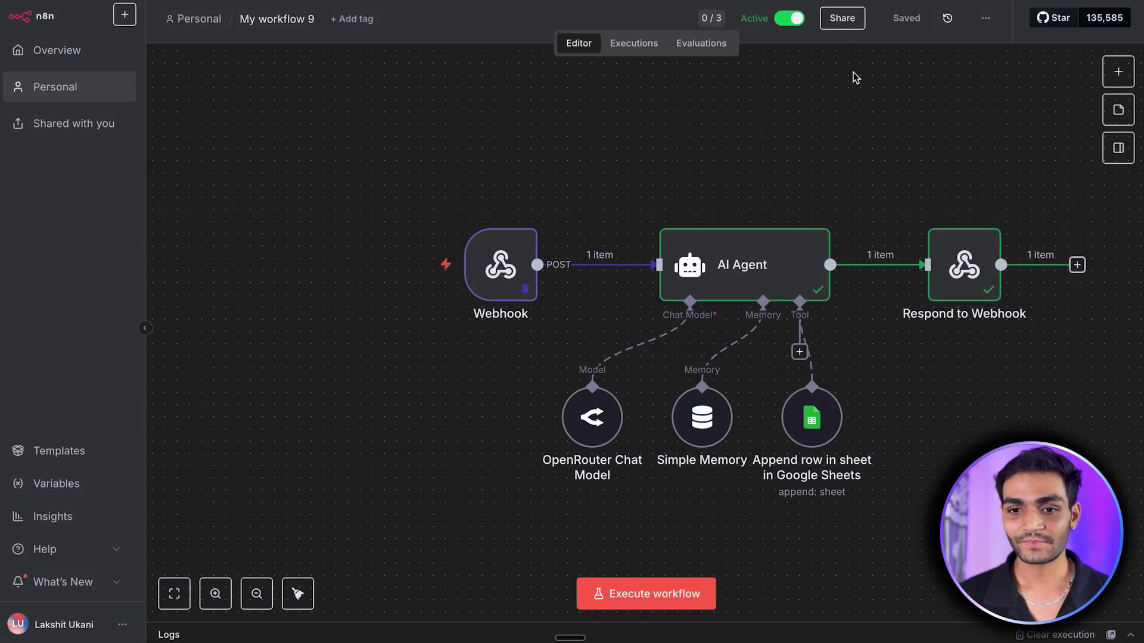